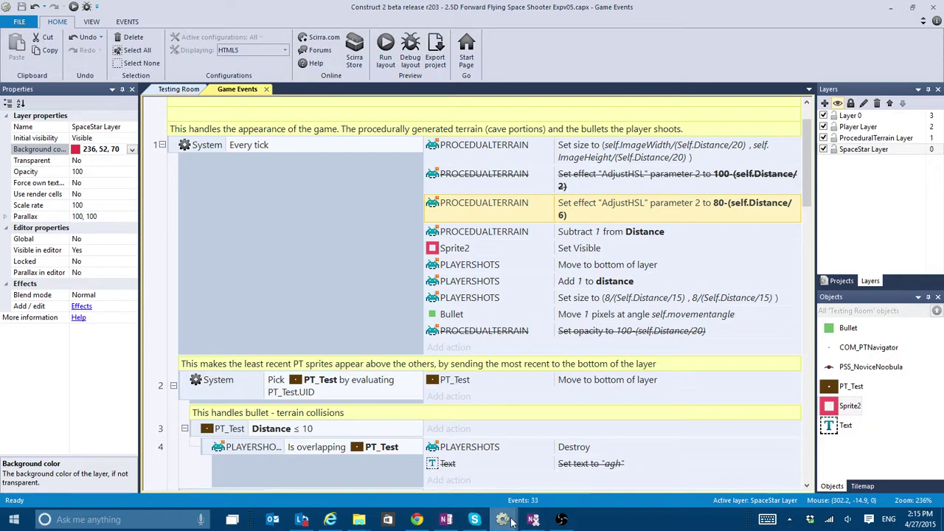
- Switch to the Tower Defense 02 v3 project and view the objects in Layout 1
click(509, 450)
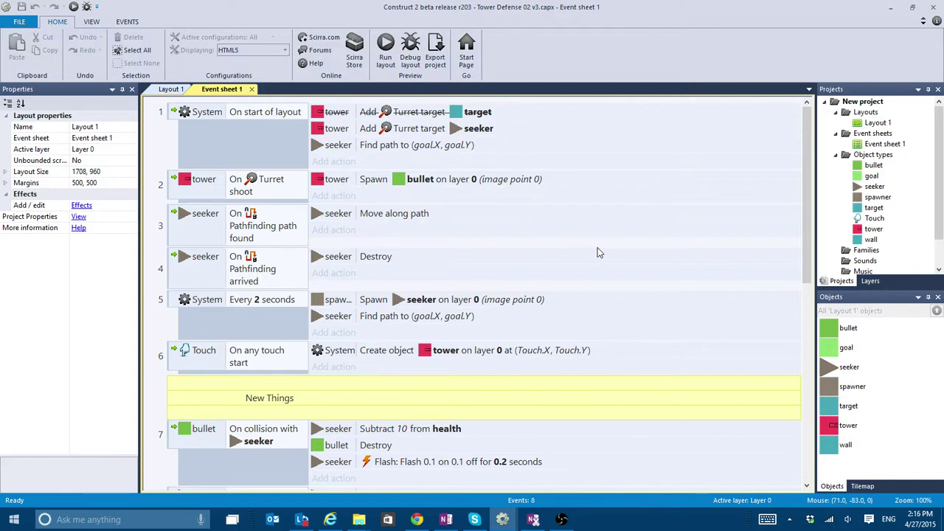
click(169, 90)
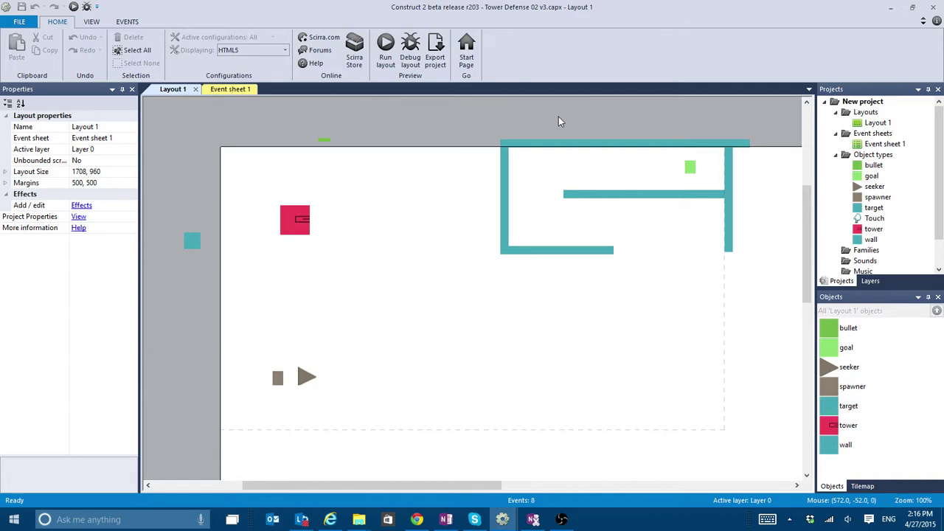
key(alt+Tab)
- Review the events on Event sheet 1, and inspect the properties of the seeker and tower objects
click(244, 90)
scroll(528, 290, down, 1)
scroll(528, 290, down, 1)
scroll(528, 289, up, 3)
scroll(528, 290, down, 4)
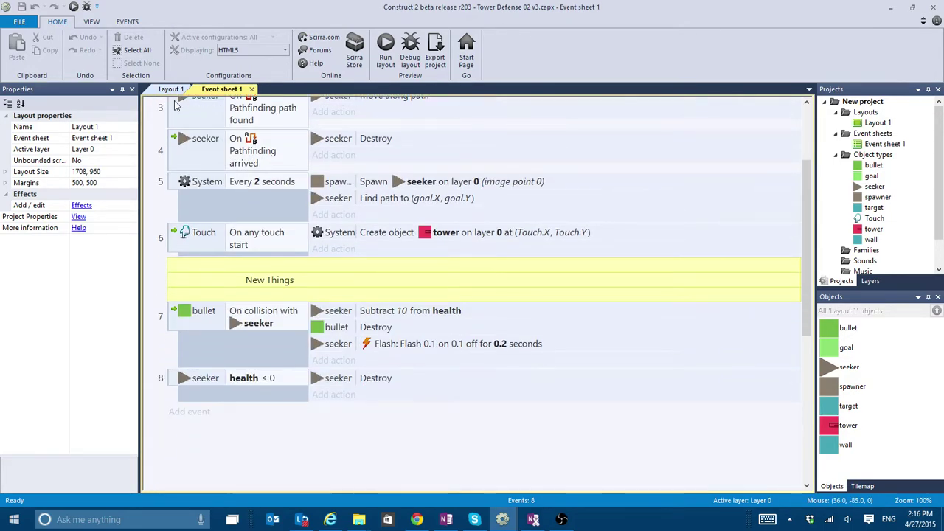
scroll(218, 190, up, 3)
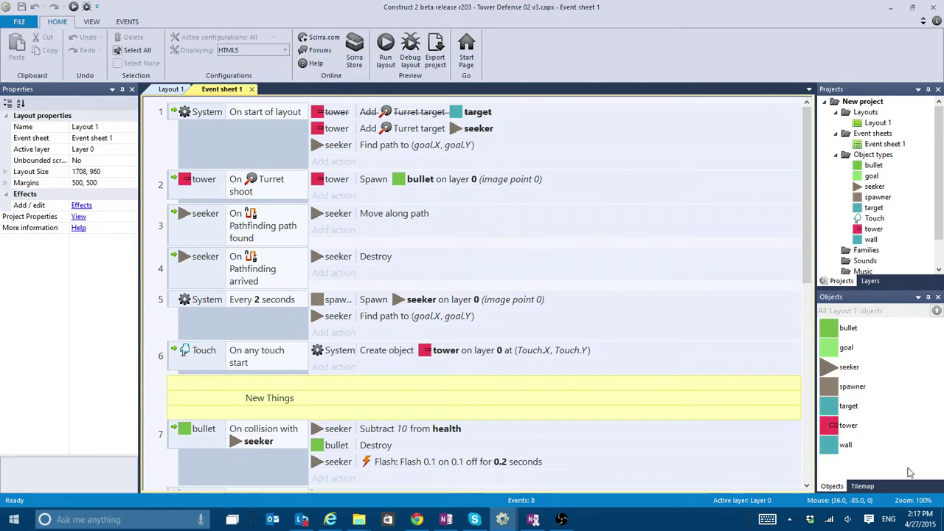
click(845, 373)
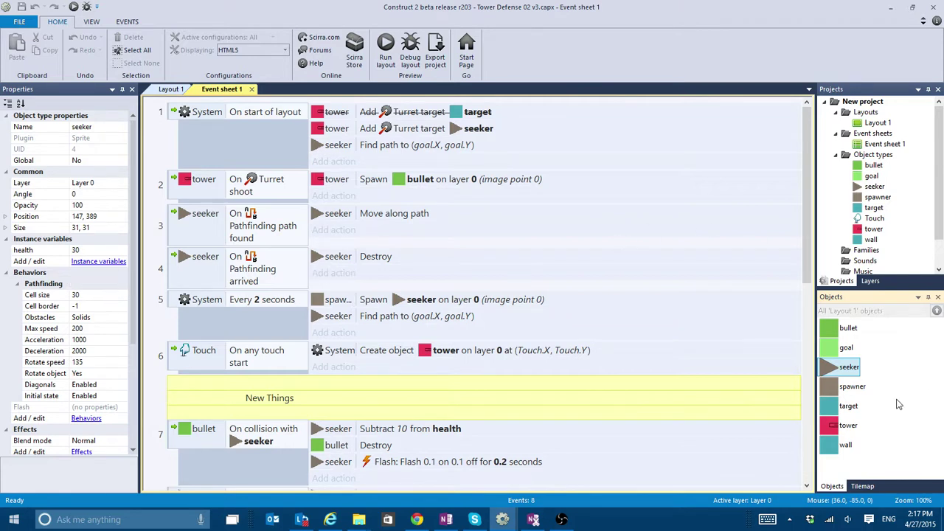
click(843, 431)
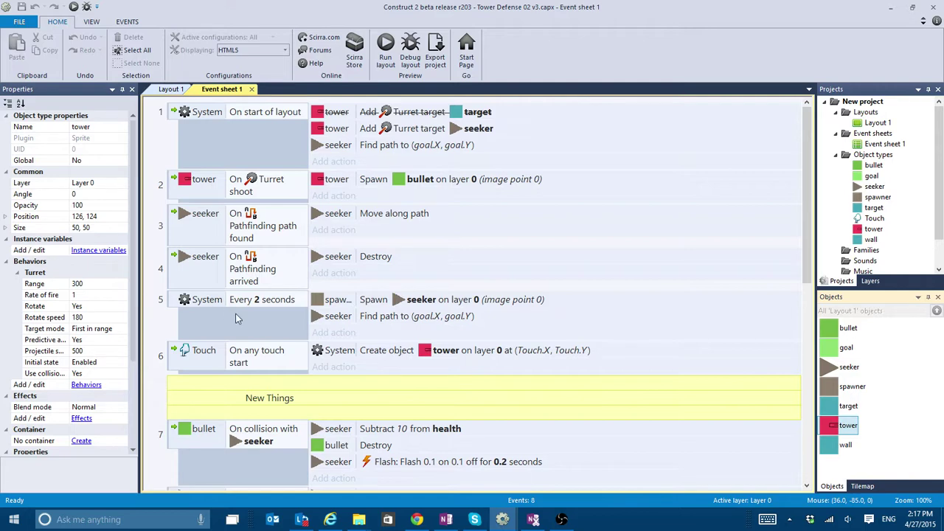
- Test the running game preview by placing eight towers around the seekers' path, and return to the event sheet
key(alt+Tab)
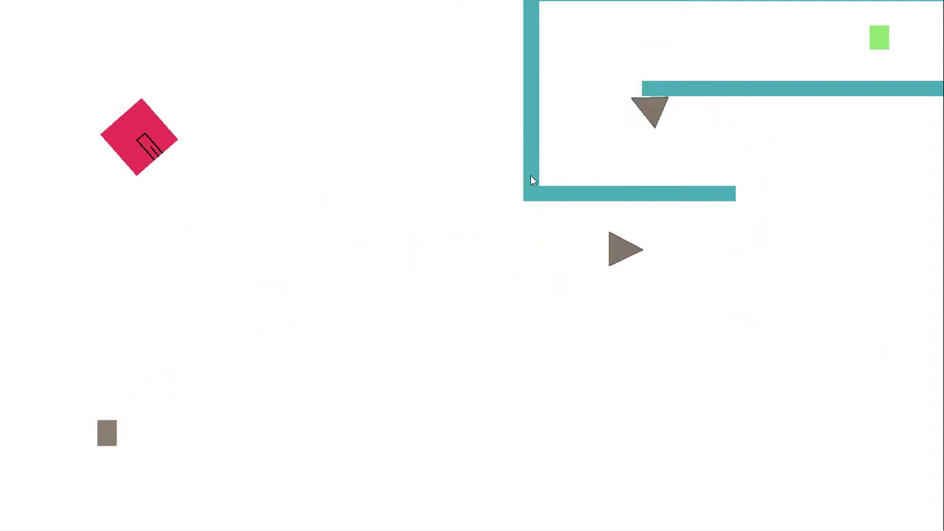
click(496, 352)
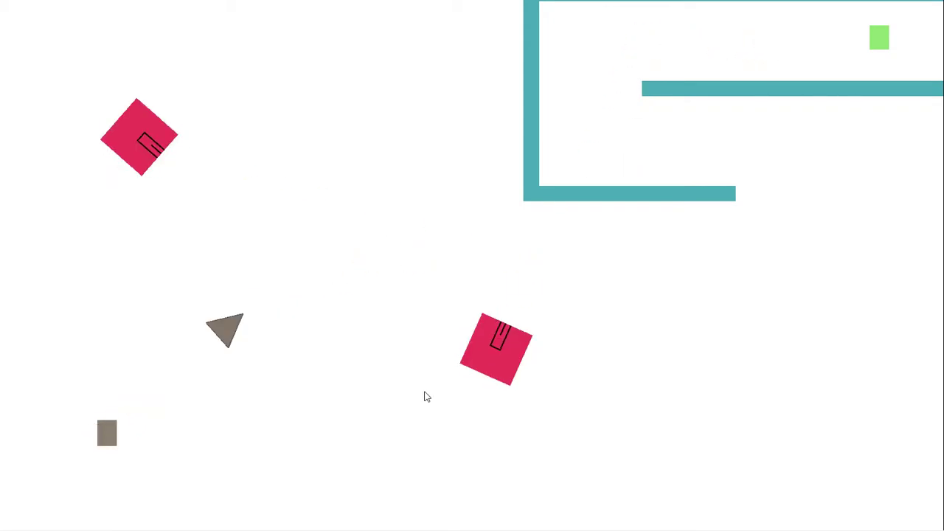
click(258, 422)
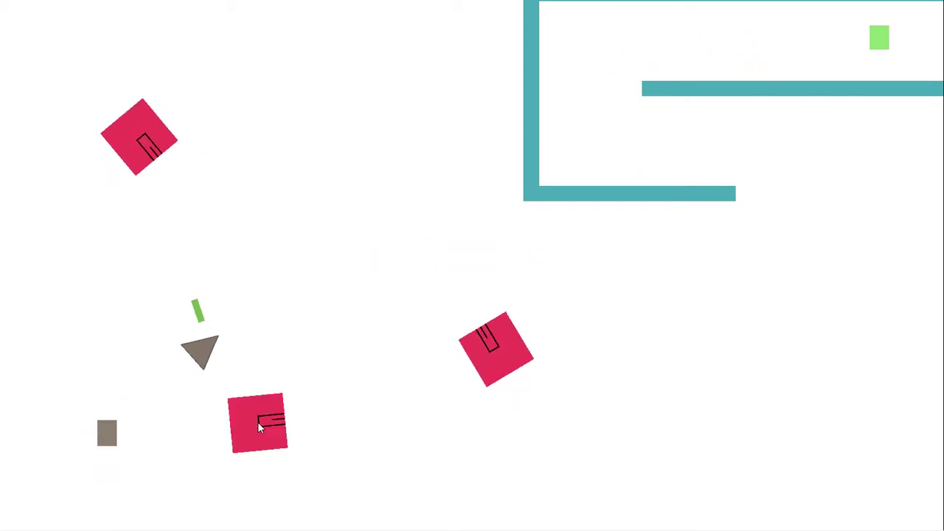
click(118, 293)
click(65, 194)
click(301, 137)
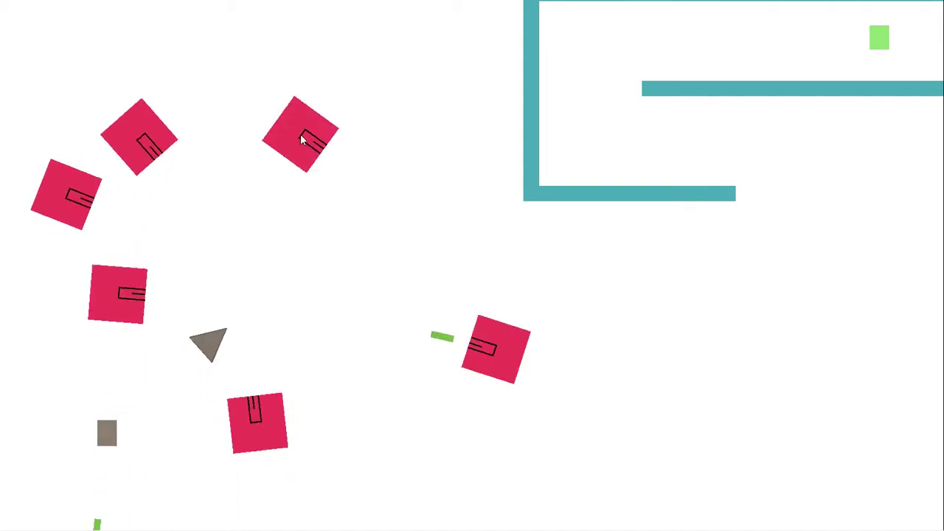
click(552, 266)
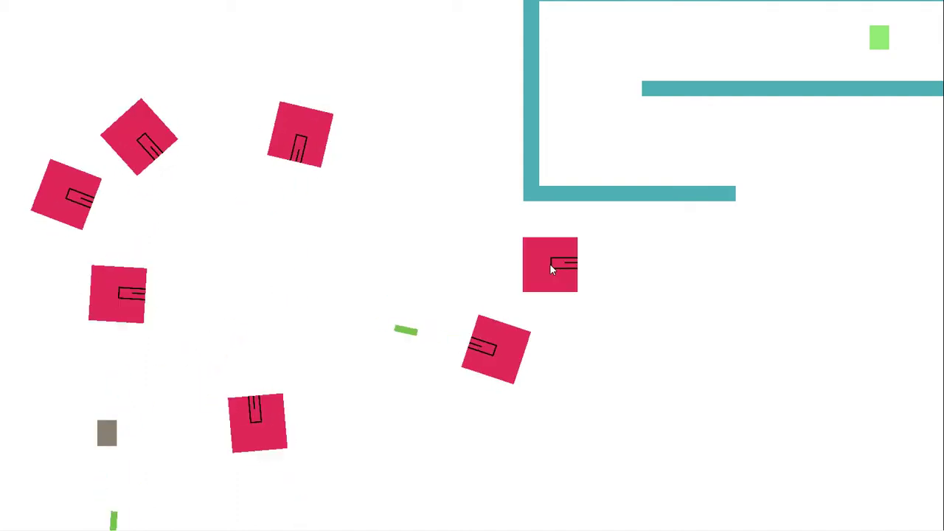
click(155, 488)
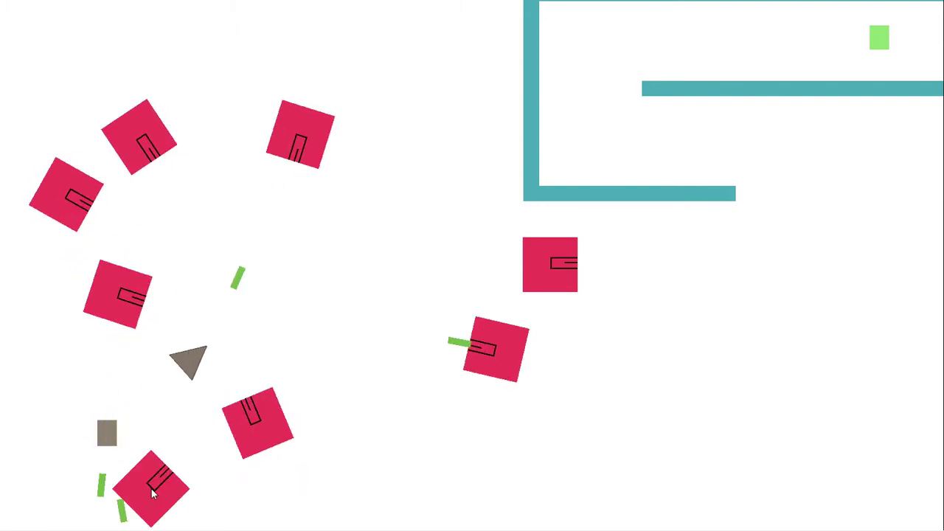
click(359, 249)
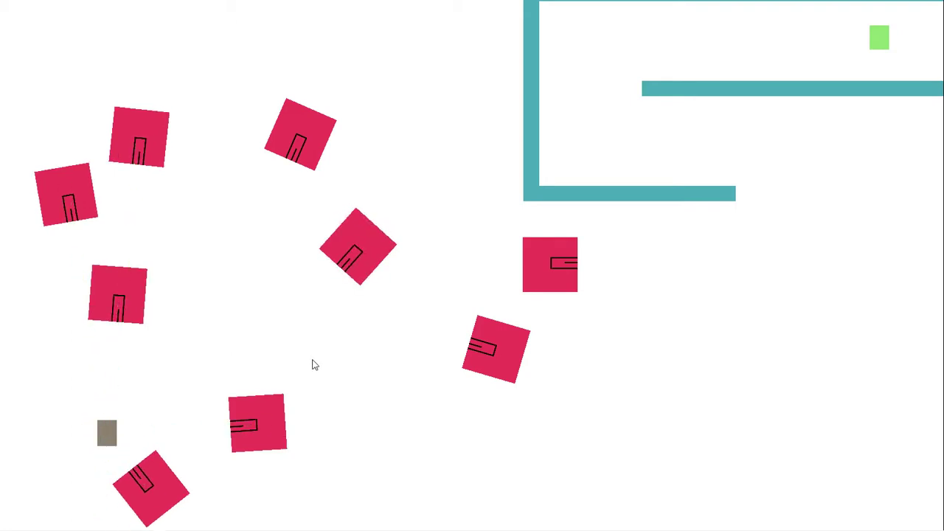
key(alt+Tab)
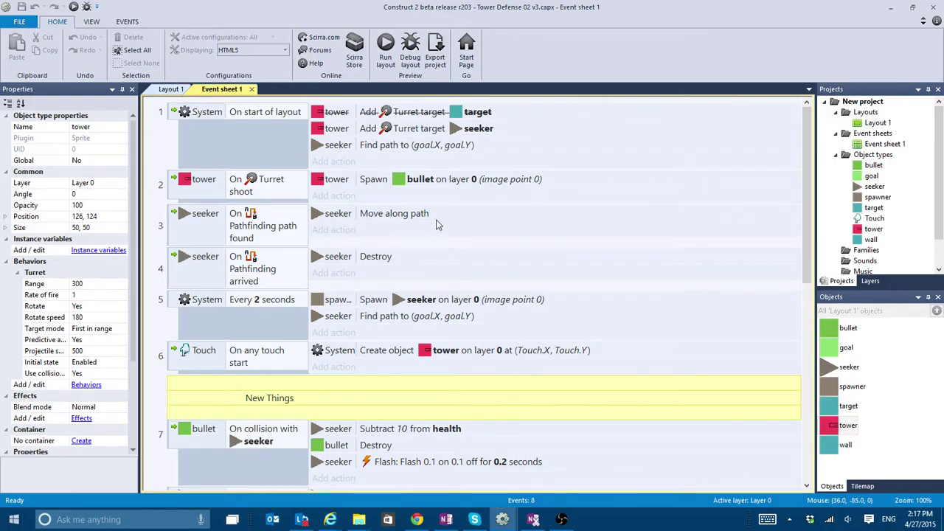
- Examine the tower's Turret actions Acquire target and Add object to target without adding a new action
click(329, 131)
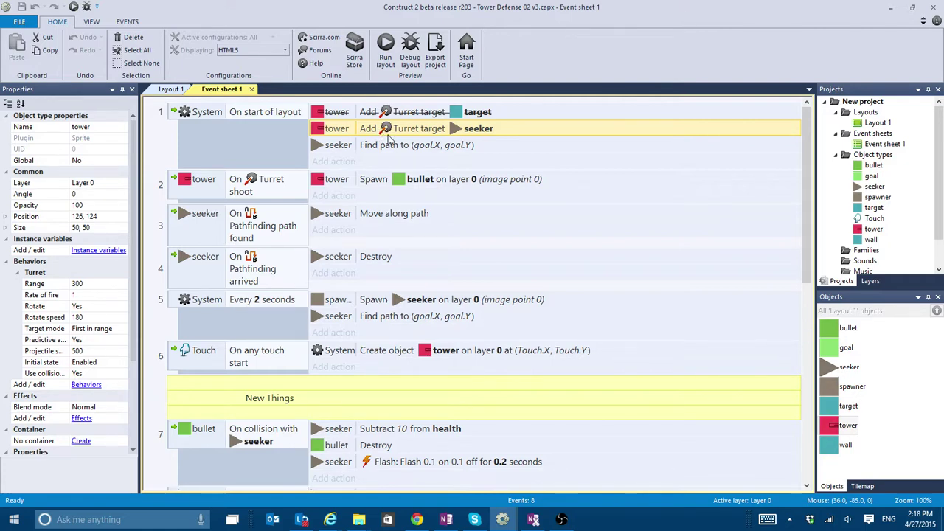
click(356, 162)
double_click(695, 140)
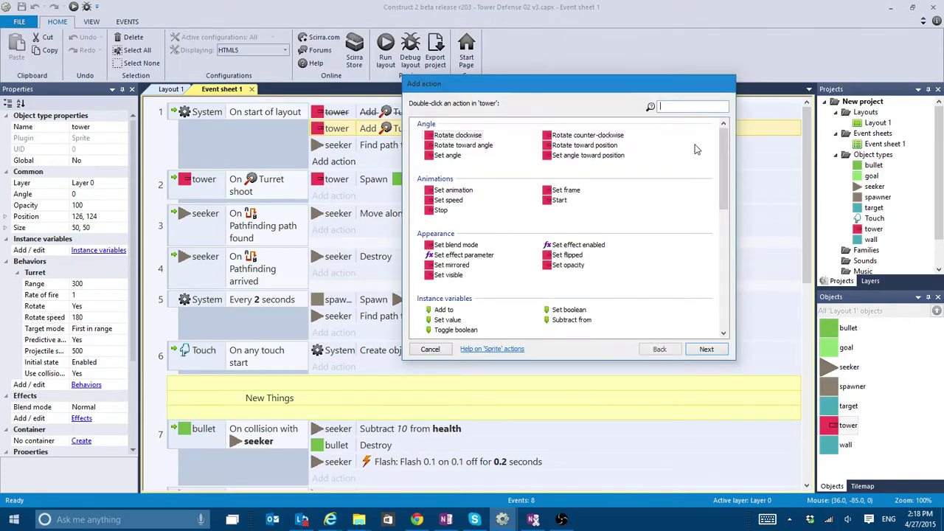
scroll(695, 146, down, 10)
click(461, 167)
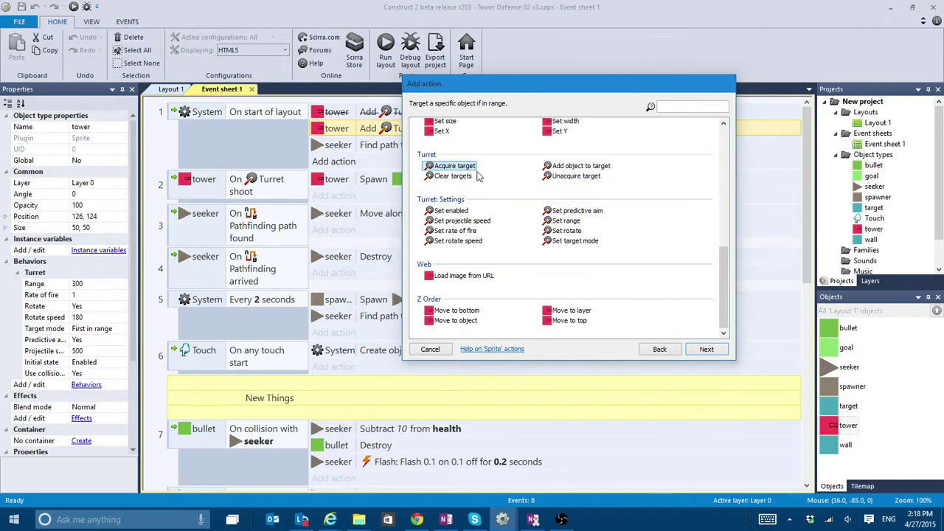
click(582, 166)
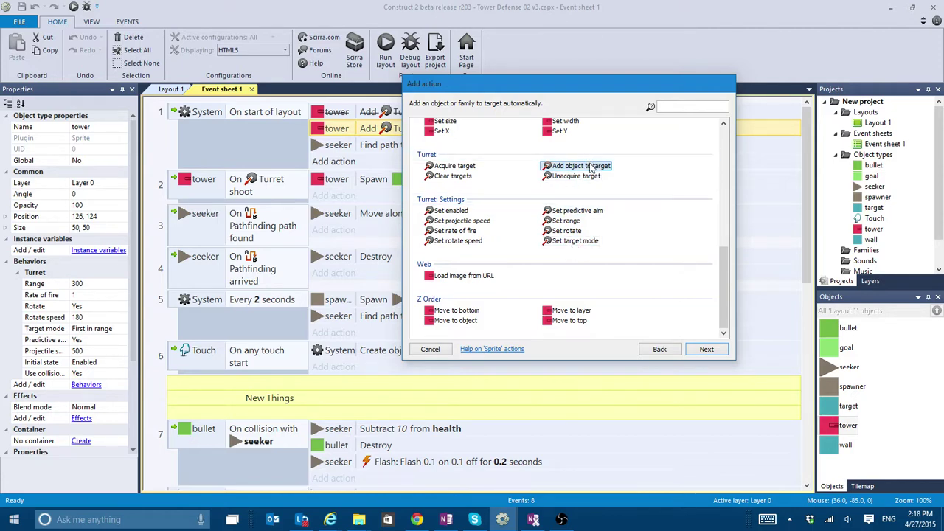
click(431, 349)
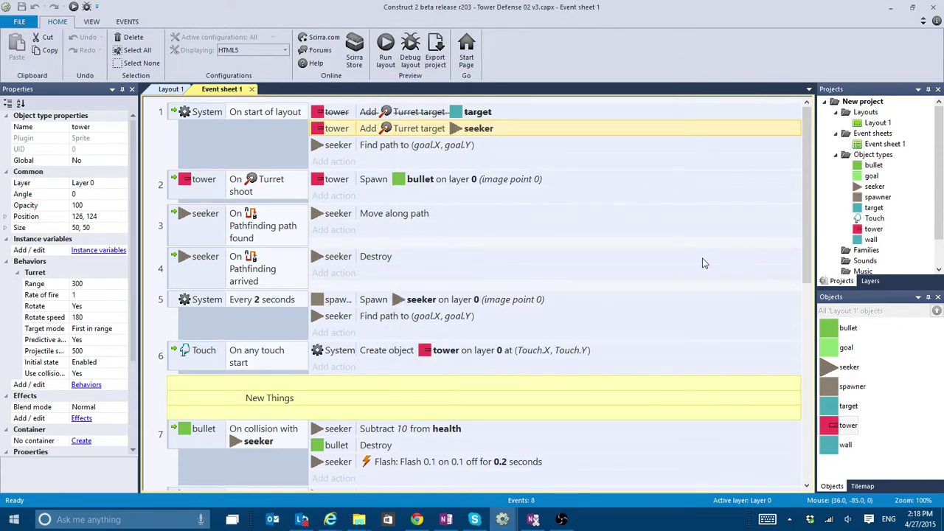
- Open Layout 1 and try to insert a new Sprite object in the margin outside the layout
click(158, 91)
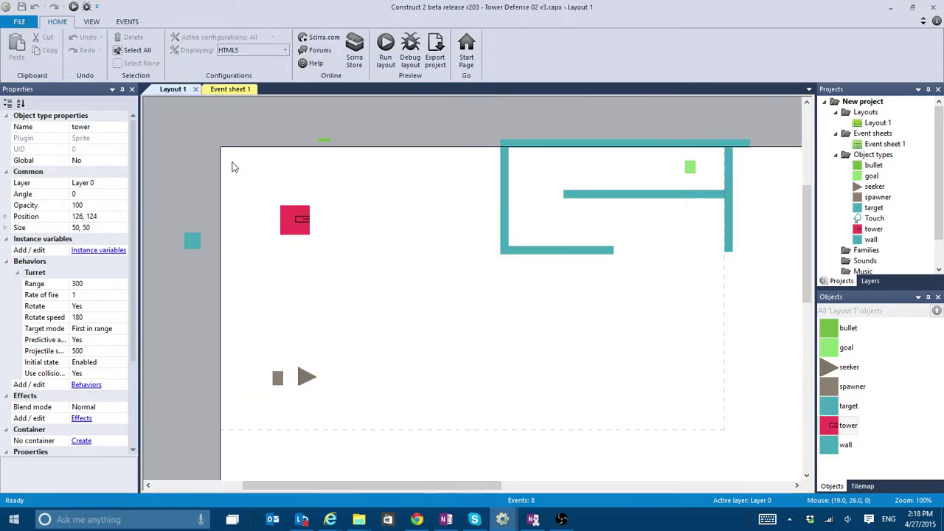
double_click(183, 174)
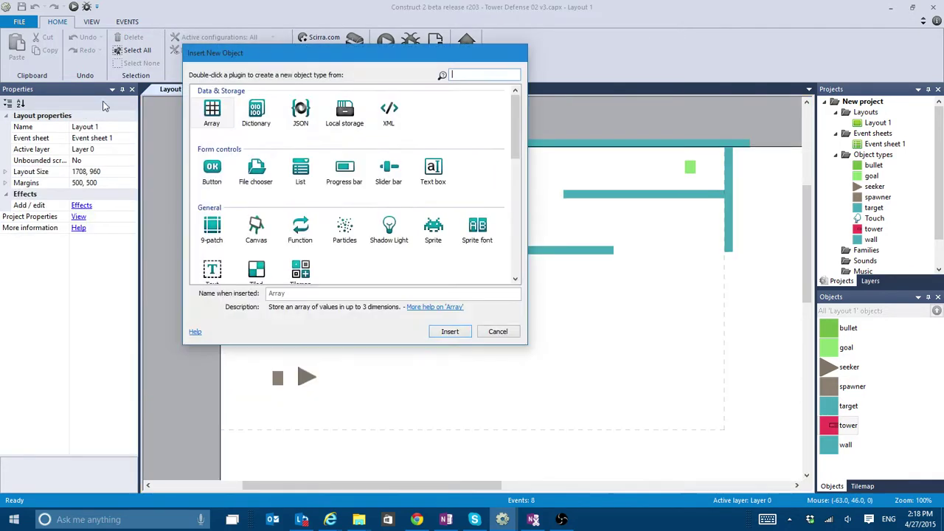
double_click(432, 227)
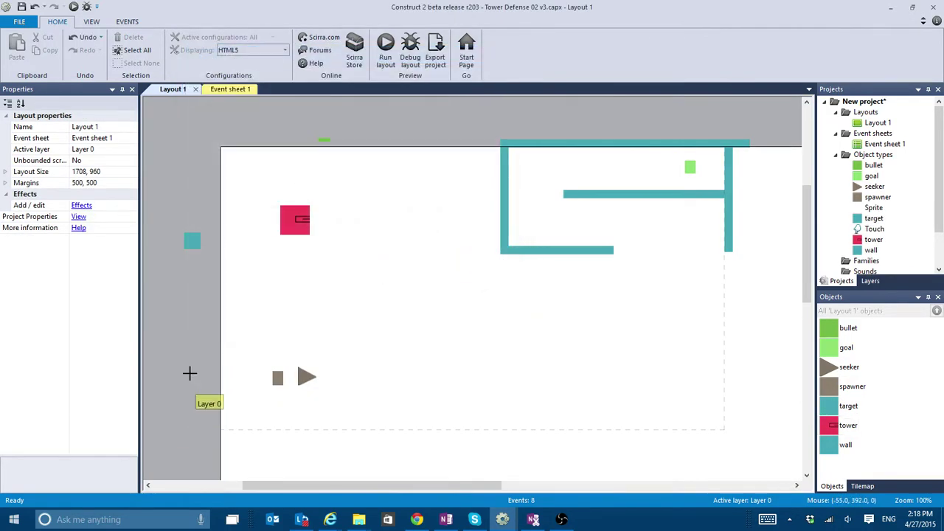
click(190, 301)
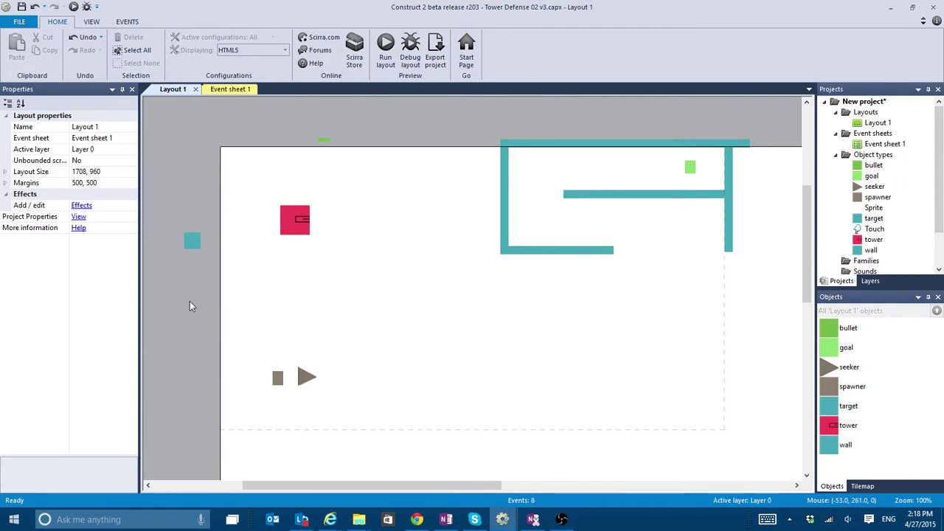
- Clone the seeker object type and place the copy near the layout's origin corner, at about 31, 23
click(313, 379)
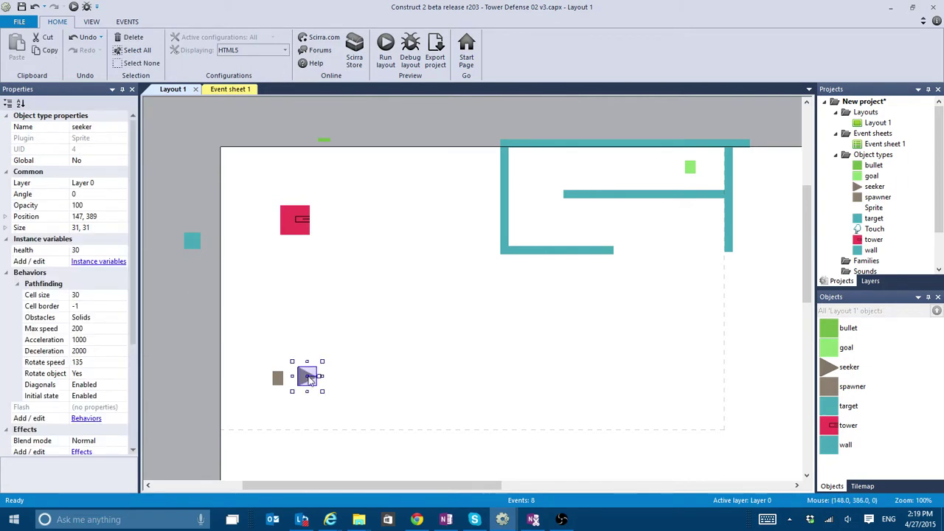
right_click(304, 378)
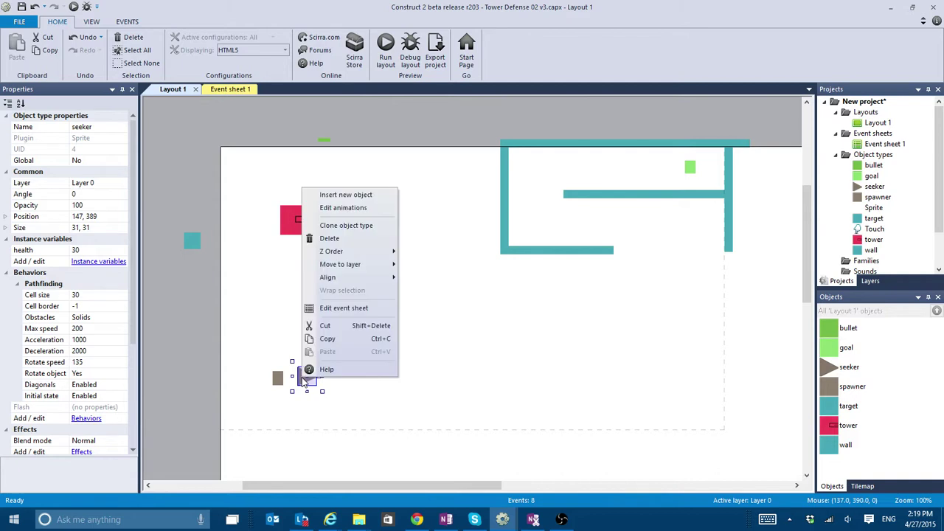
click(367, 226)
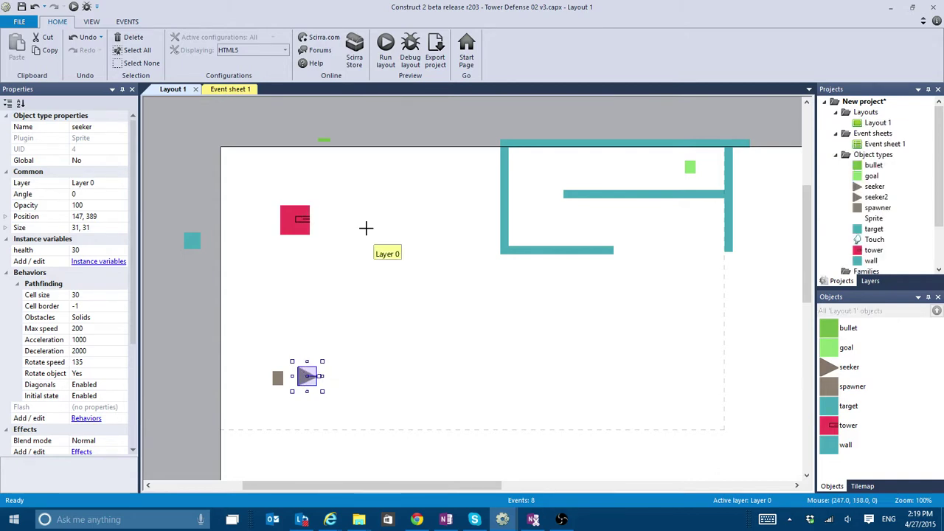
click(238, 159)
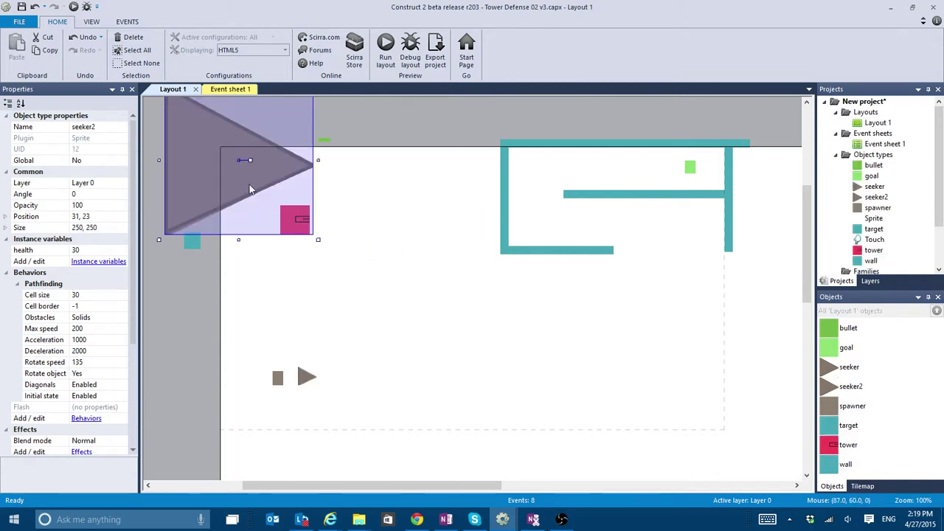
- Set the cloned seeker's size to 31, 31 to match the original seeker
click(306, 376)
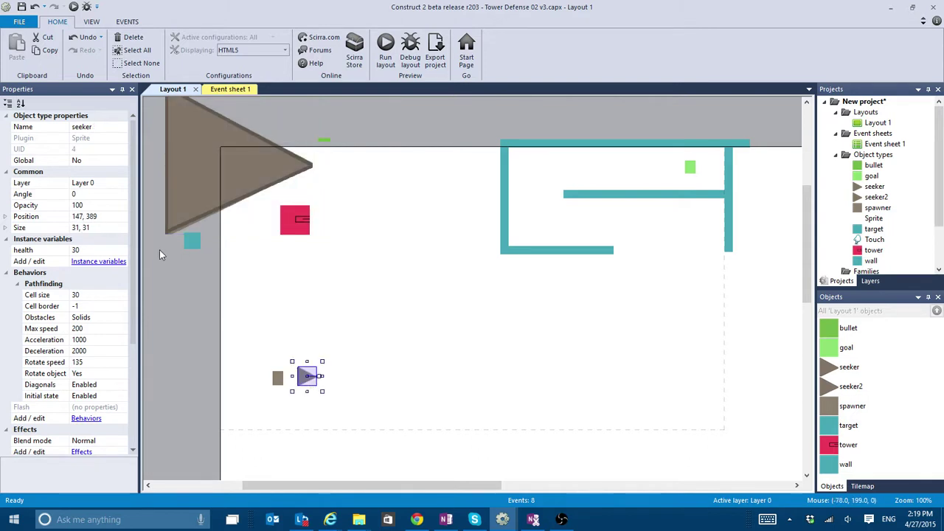
click(94, 228)
click(226, 161)
click(98, 228)
text(31, 31)
key(Return)
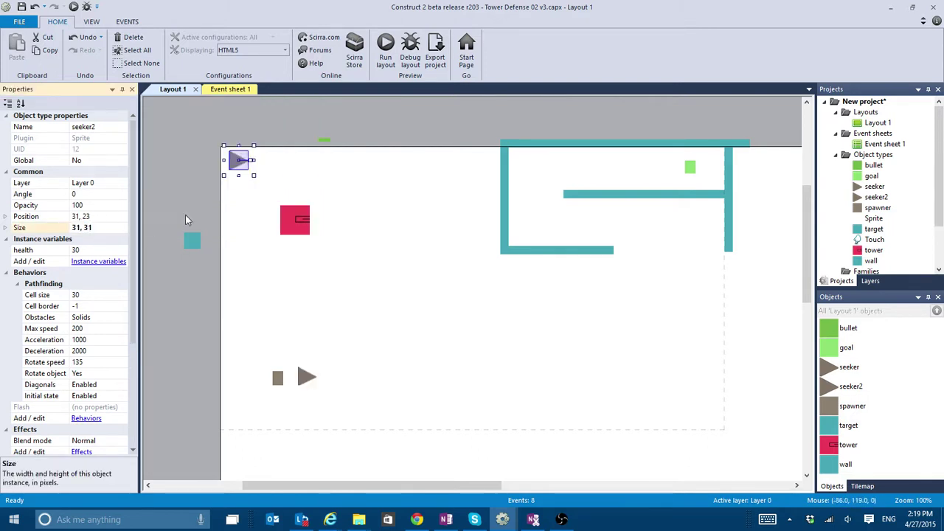
- Fill the cloned seeker's triangle image with purple (RGB 167, 87, 147) and close the image editor
double_click(234, 162)
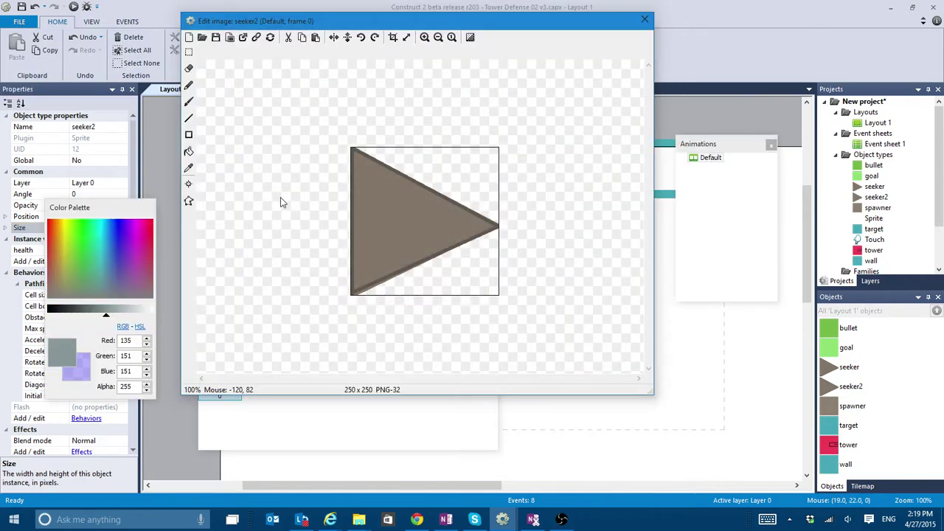
click(189, 153)
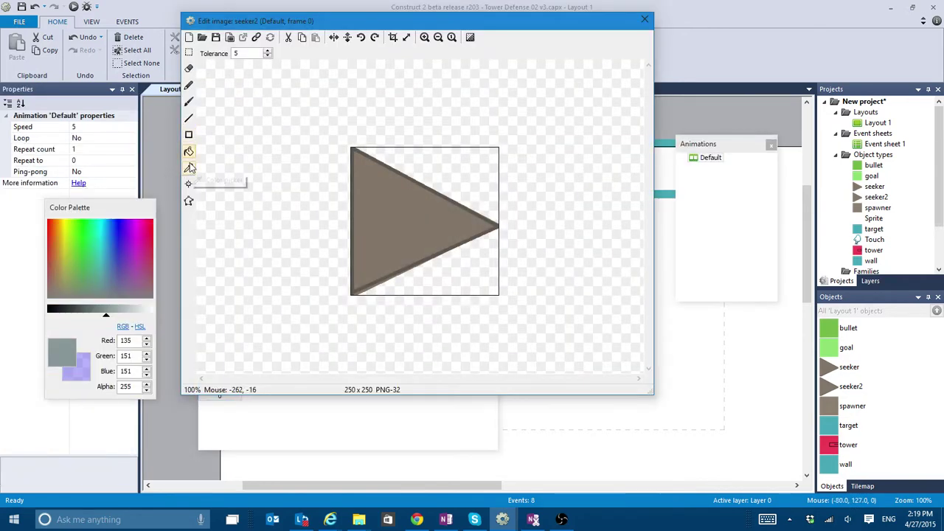
click(138, 273)
click(381, 243)
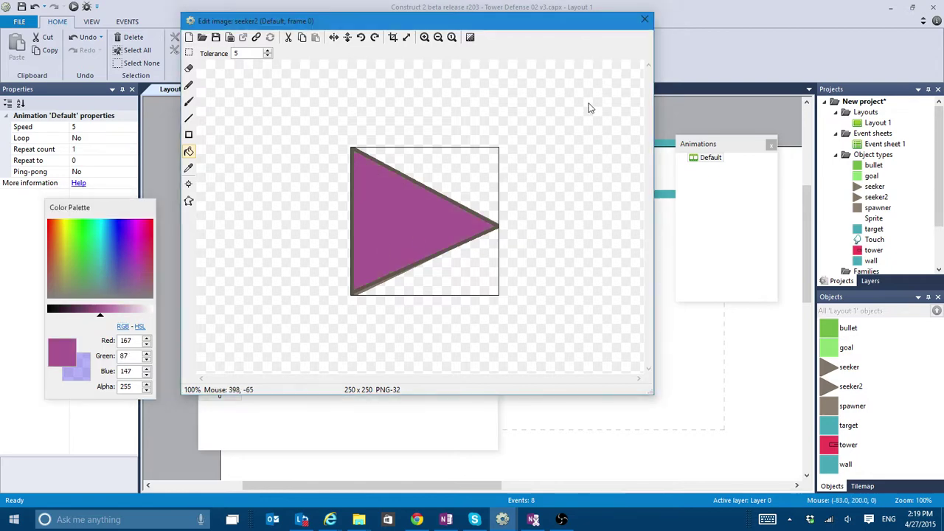
click(644, 19)
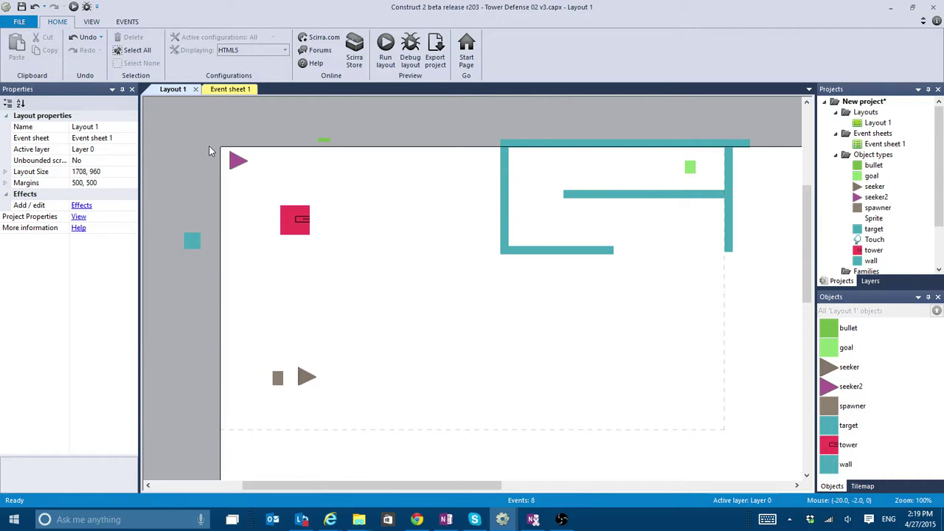
- Clone the spawner object type and place the copy just outside the layout's origin corner, at about -29, 14
click(278, 377)
right_click(276, 377)
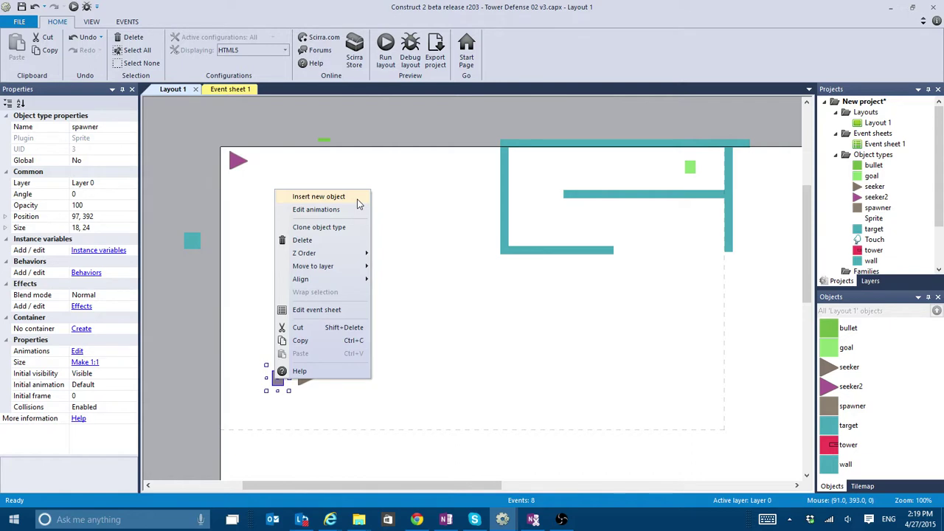
click(319, 227)
click(218, 163)
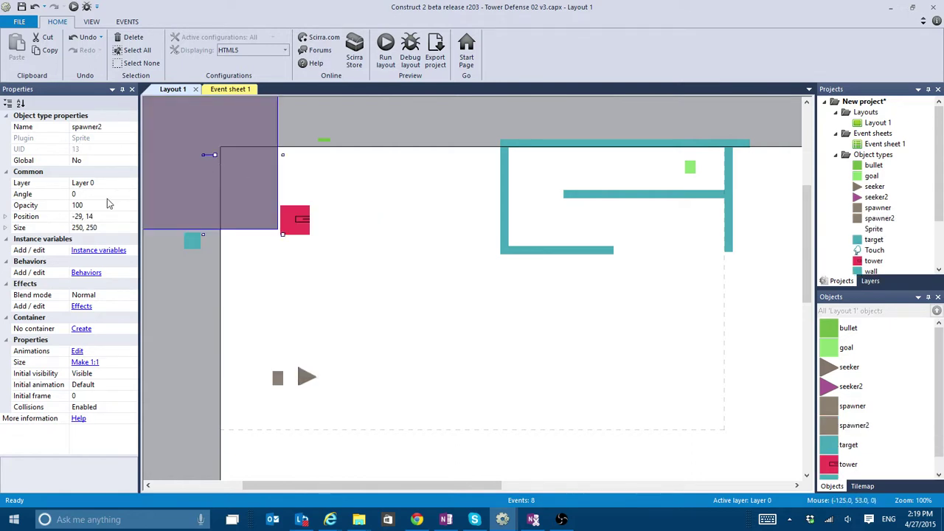
- Set the cloned spawner's size to 20, 20 and move it beside the purple seeker, at about 75, 15
click(122, 228)
text(20, 20)
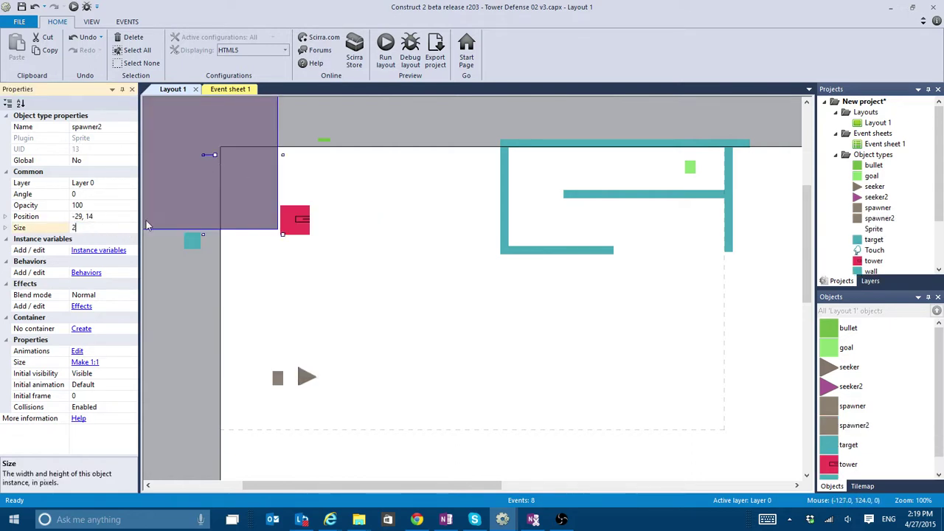
key(Return)
drag(201, 162, 264, 163)
- Fill the cloned spawner's square image with purple (RGB 167, 87, 147) and close the image editor
double_click(263, 163)
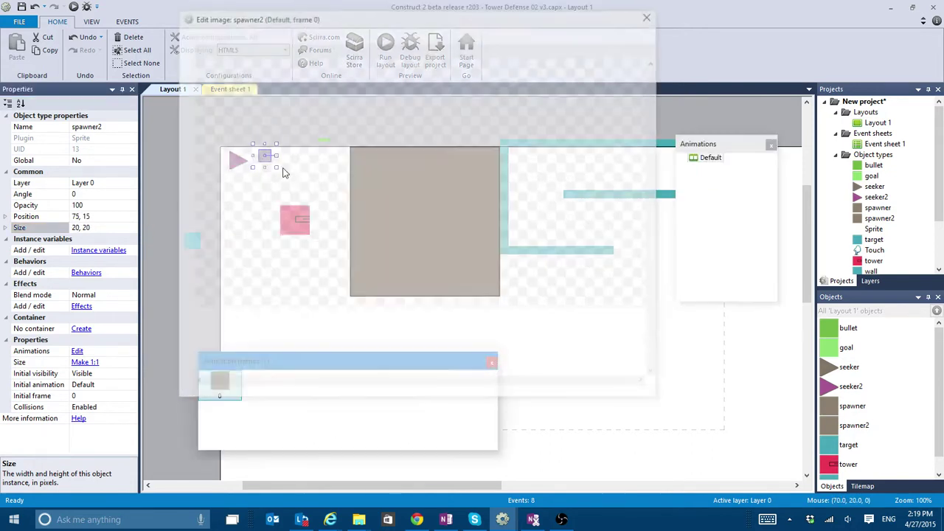
click(493, 254)
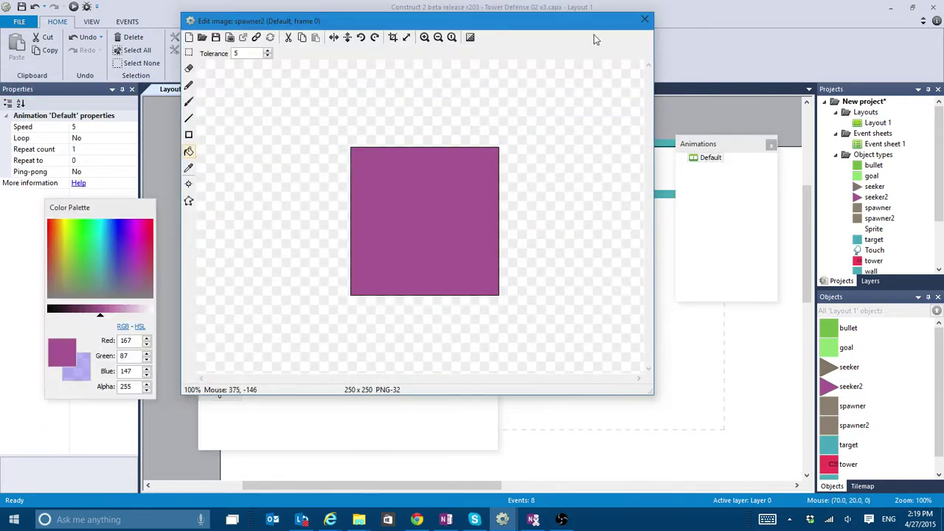
click(645, 20)
click(270, 131)
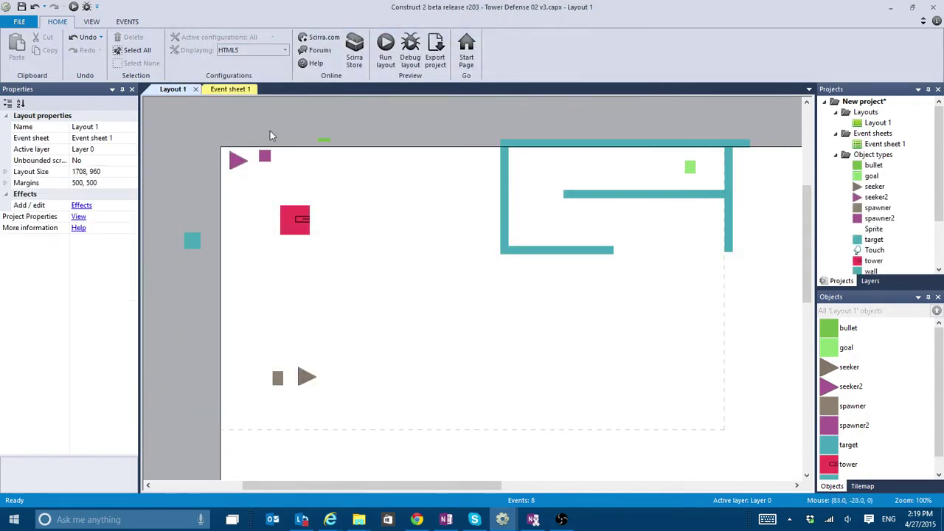
- Examine the purple seeker and spawner's properties, instance variables and behaviors, and the original seeker's clone option
click(241, 163)
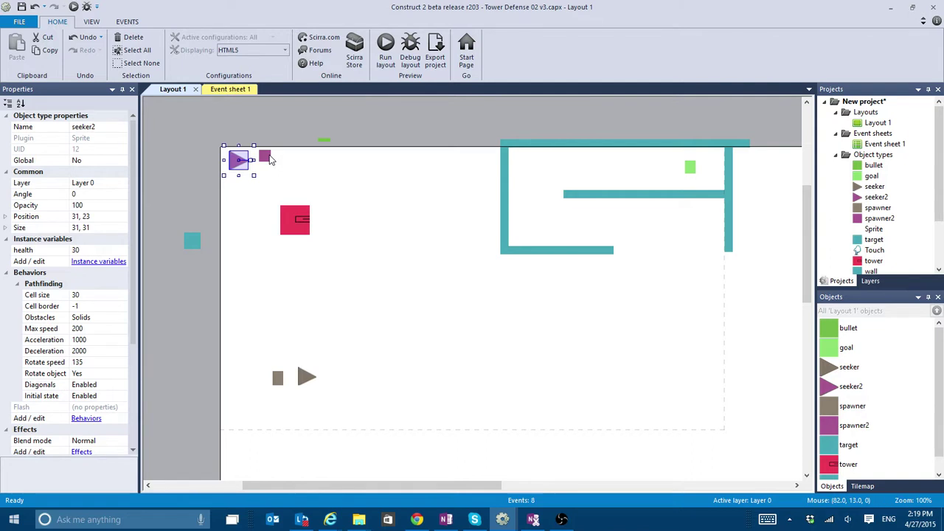
click(268, 158)
click(306, 127)
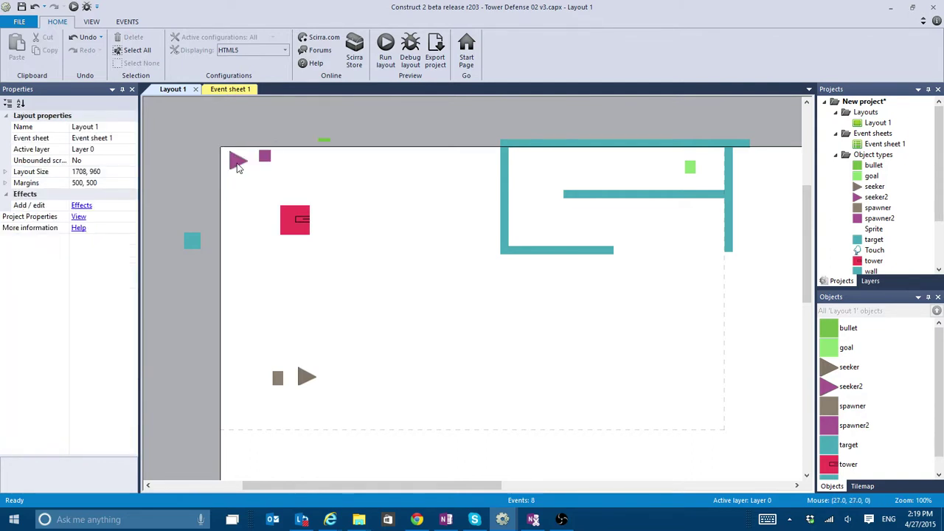
click(237, 165)
click(230, 89)
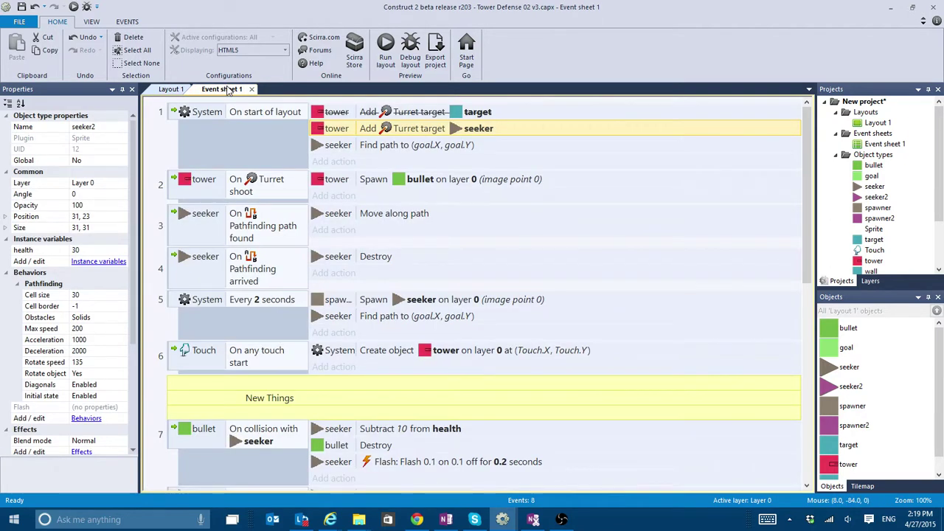
click(172, 89)
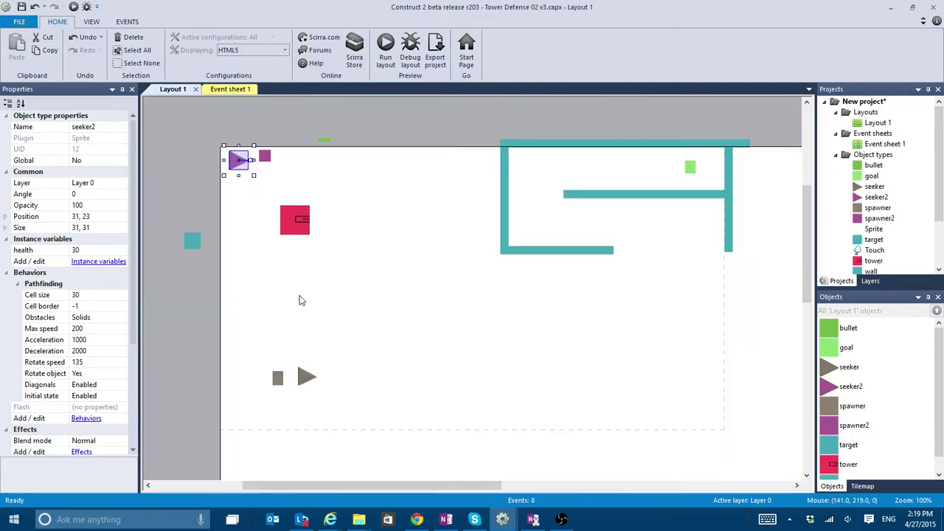
click(306, 378)
right_click(306, 378)
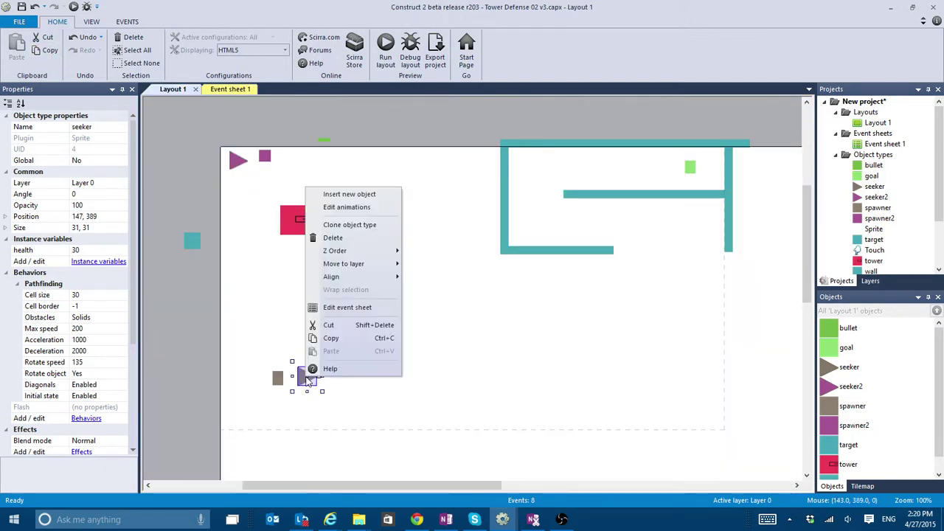
click(279, 126)
click(244, 164)
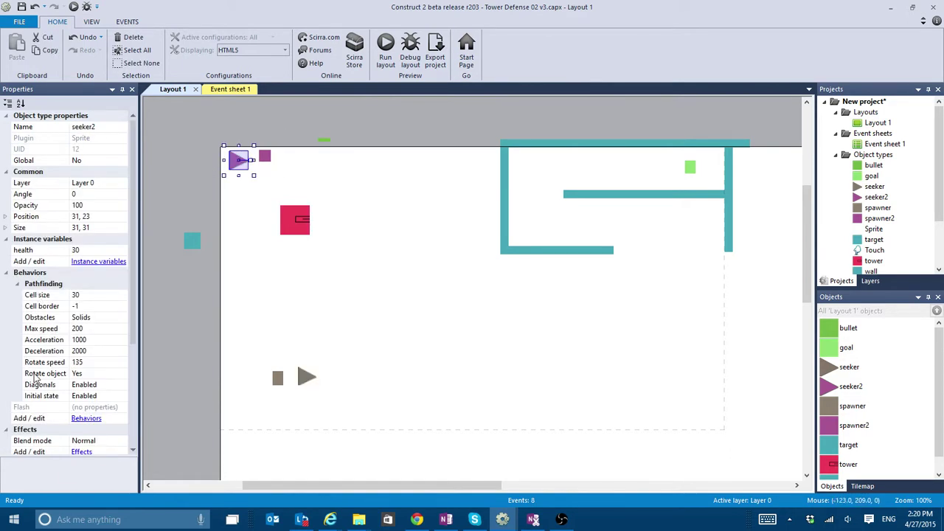
click(268, 159)
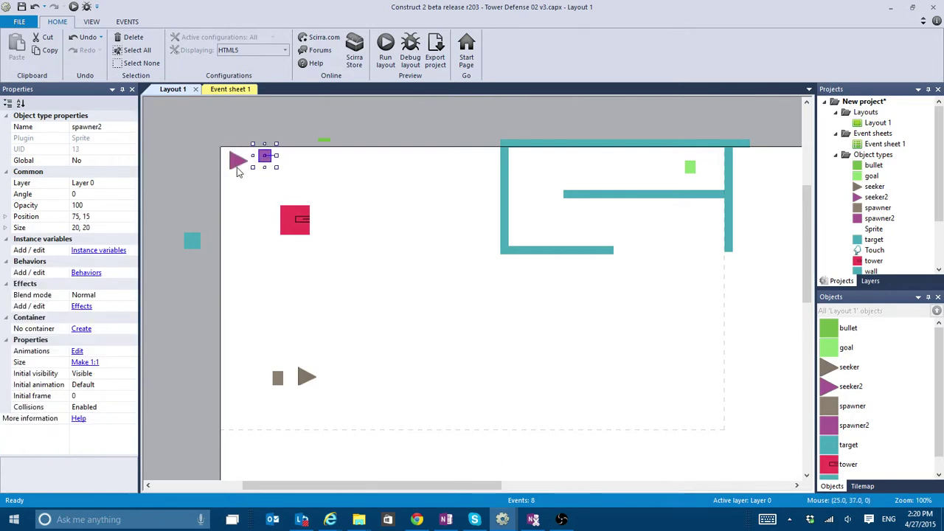
click(237, 162)
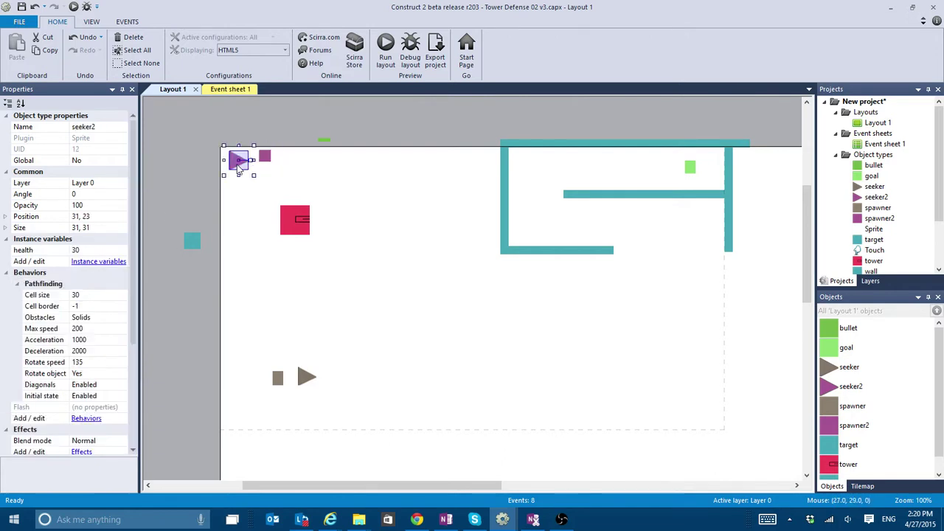
- Duplicate the seeker's Find path to (goal.X, goal.Y) action within the On start of layout event
click(231, 89)
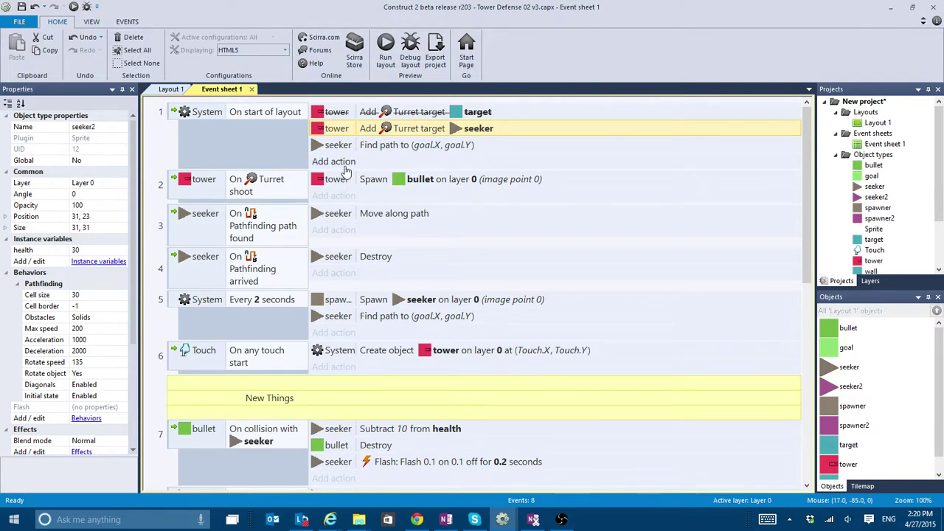
click(333, 146)
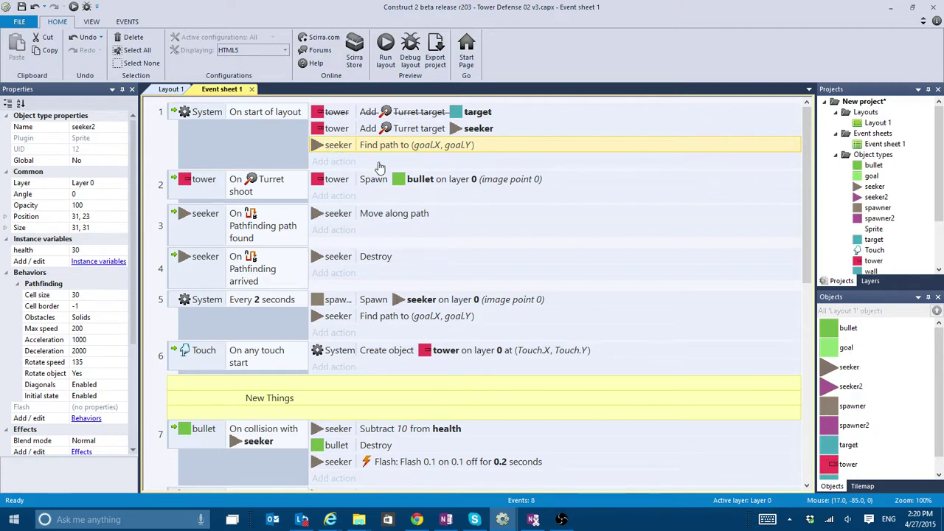
right_click(316, 147)
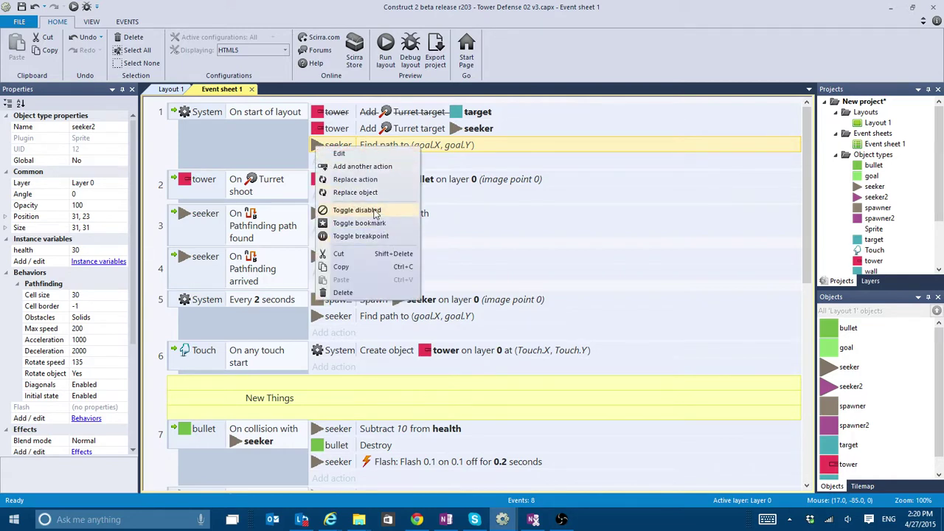
click(361, 269)
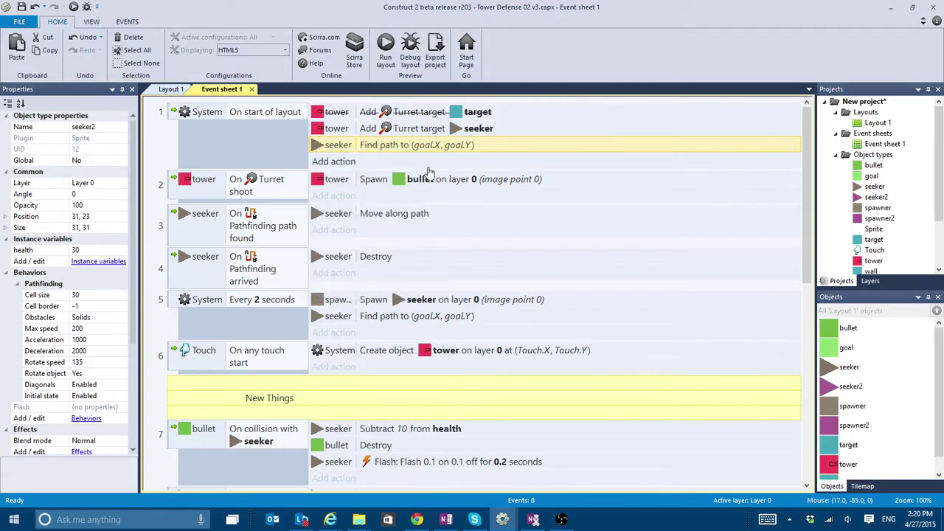
key(ctrl+v)
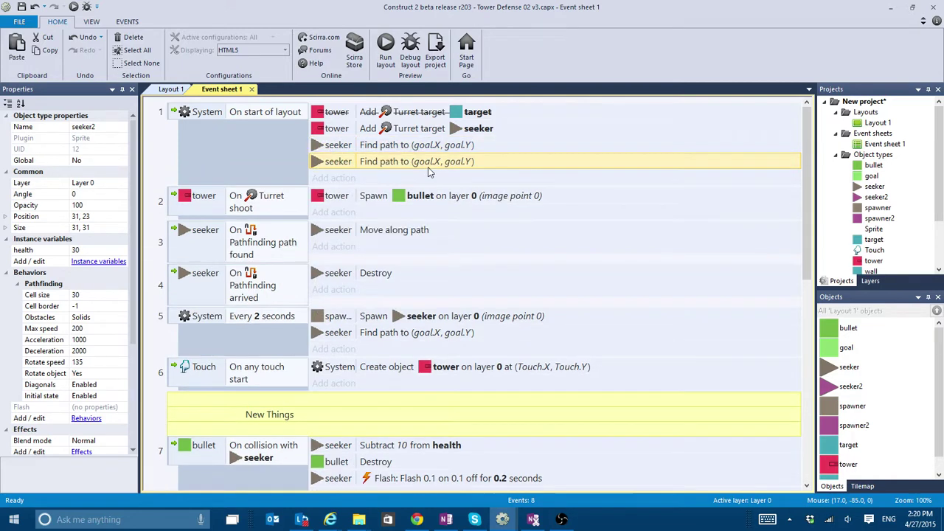
- Replace seeker with seeker2 in the duplicated Find path action of the On start of layout event
right_click(329, 167)
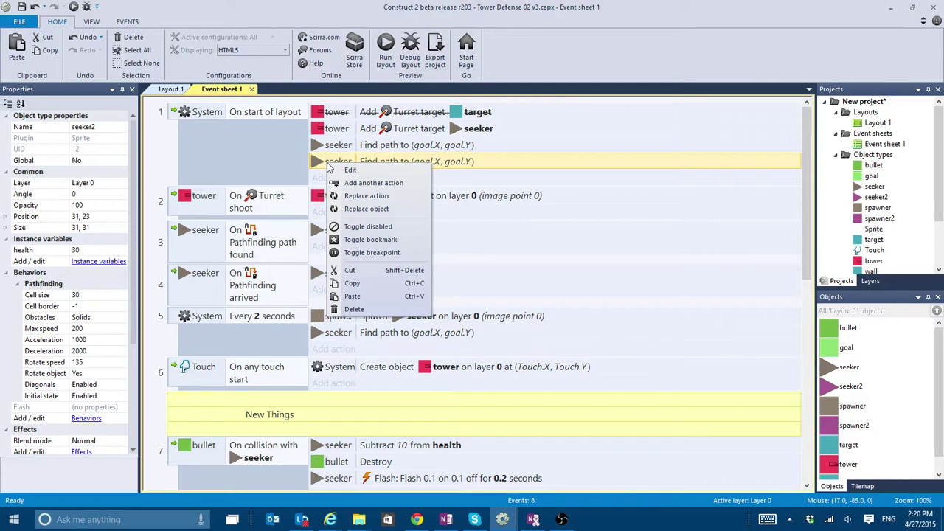
click(368, 209)
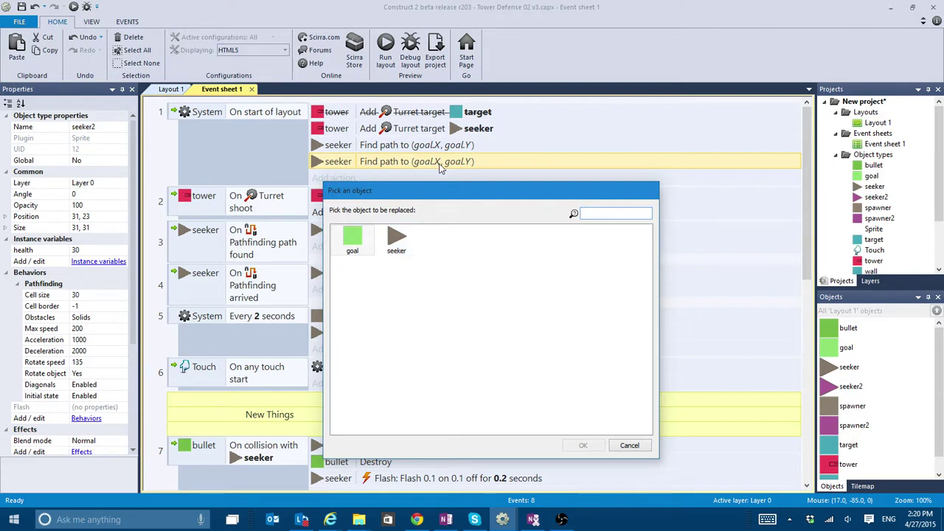
double_click(403, 244)
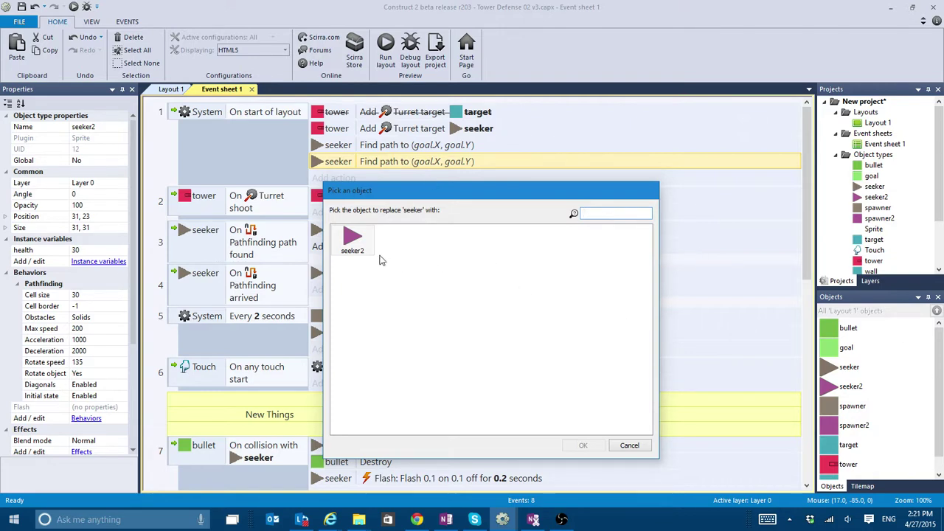
double_click(354, 247)
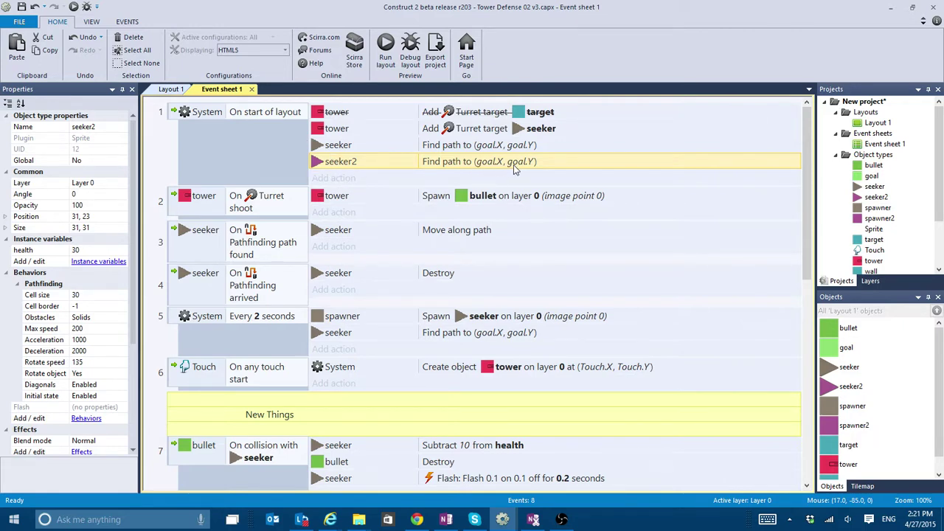
- Check the goal object in the layout and duplicate the seeker's On Pathfinding path found event in the event sheet
click(171, 88)
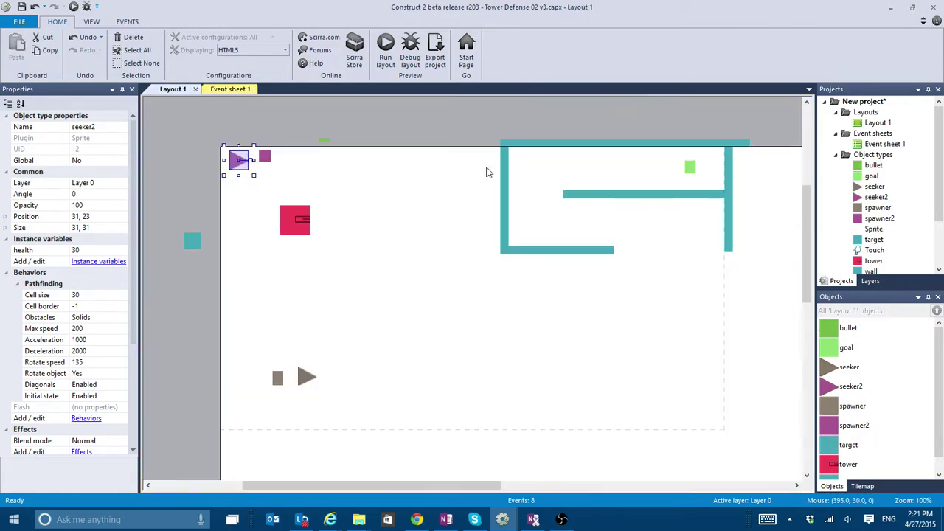
click(688, 169)
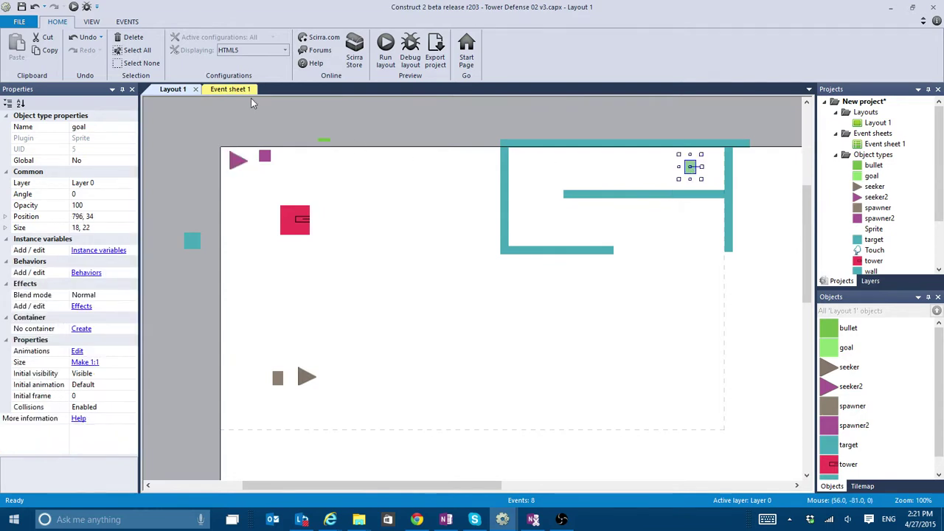
click(233, 90)
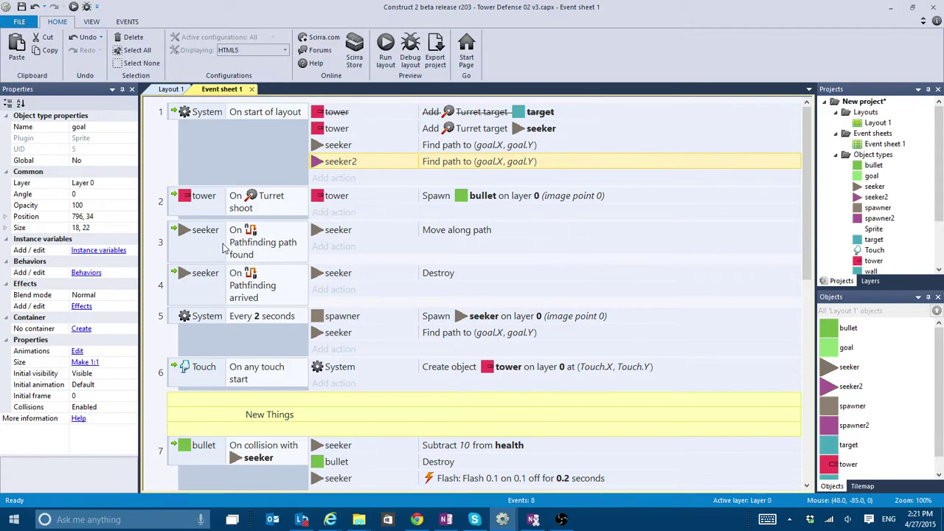
click(177, 244)
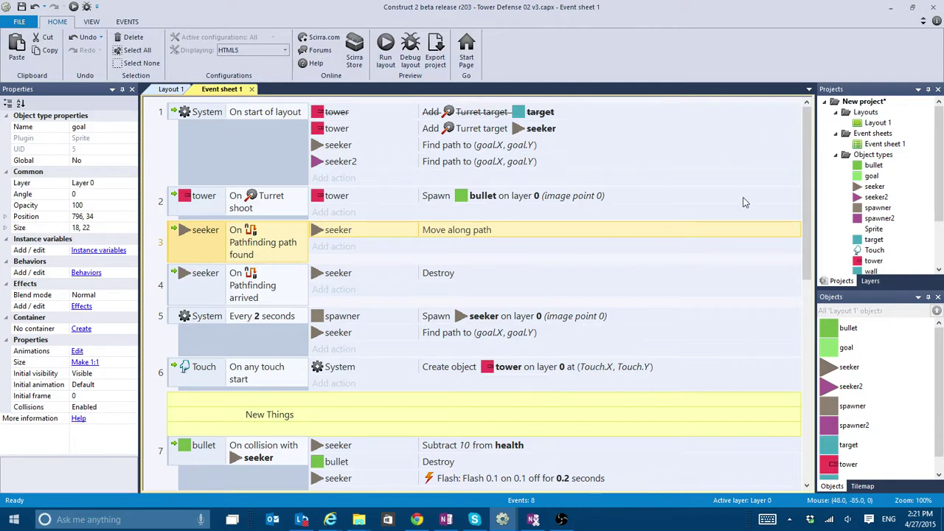
key(ctrl+c)
key(ctrl+v)
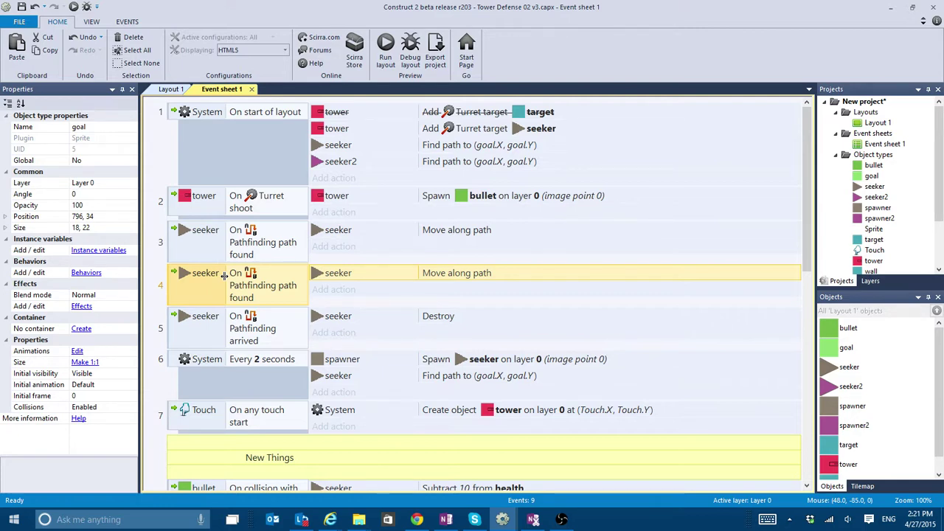
- Replace seeker with seeker2 in the duplicated path found event, including its Move along path action
right_click(350, 274)
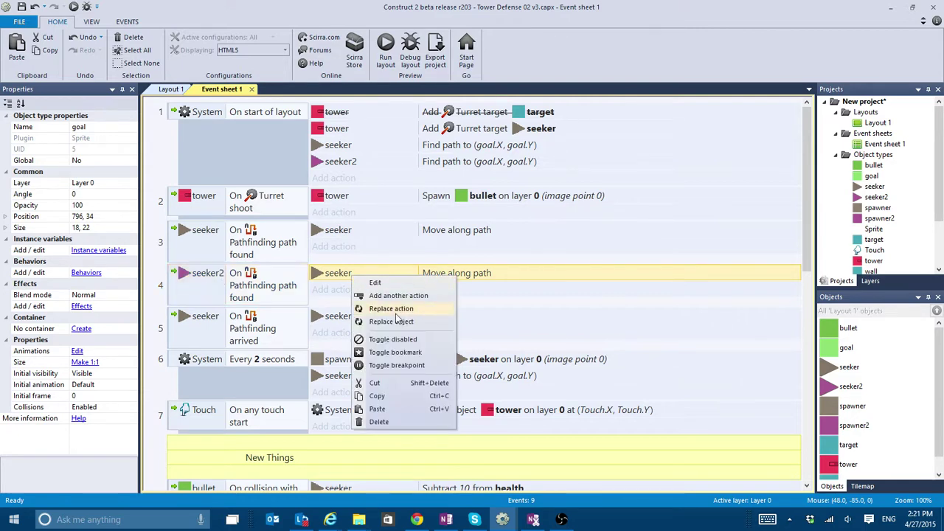
click(400, 322)
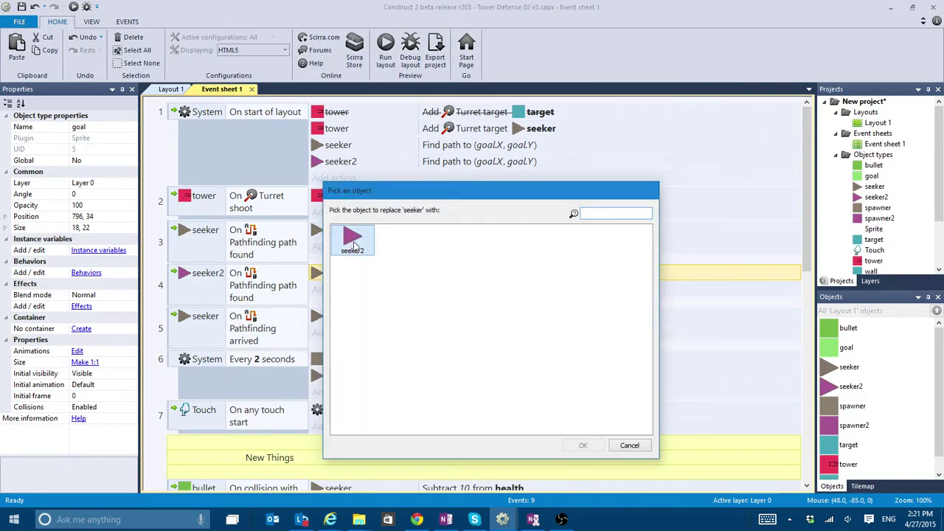
double_click(368, 243)
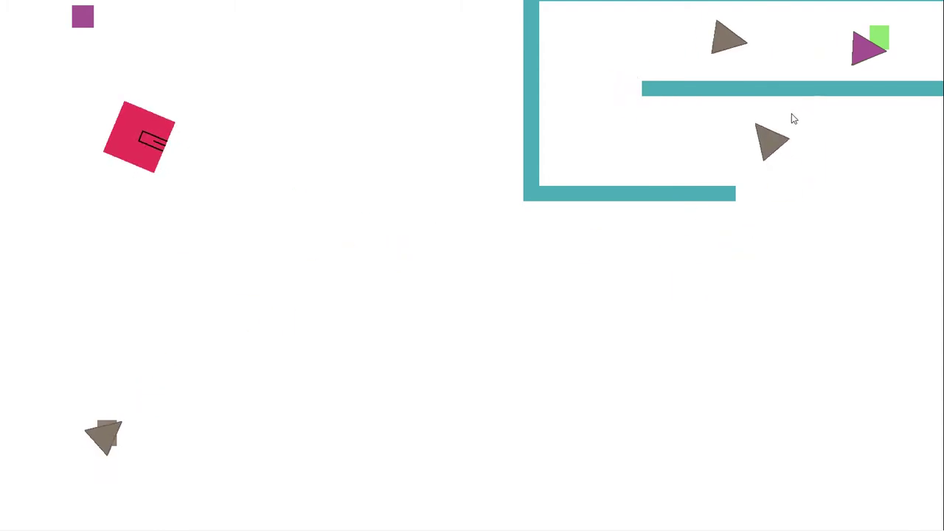
- Return from the game preview to the event sheet and duplicate the seeker's On Pathfinding arrived event
key(alt+Tab)
click(179, 337)
click(168, 328)
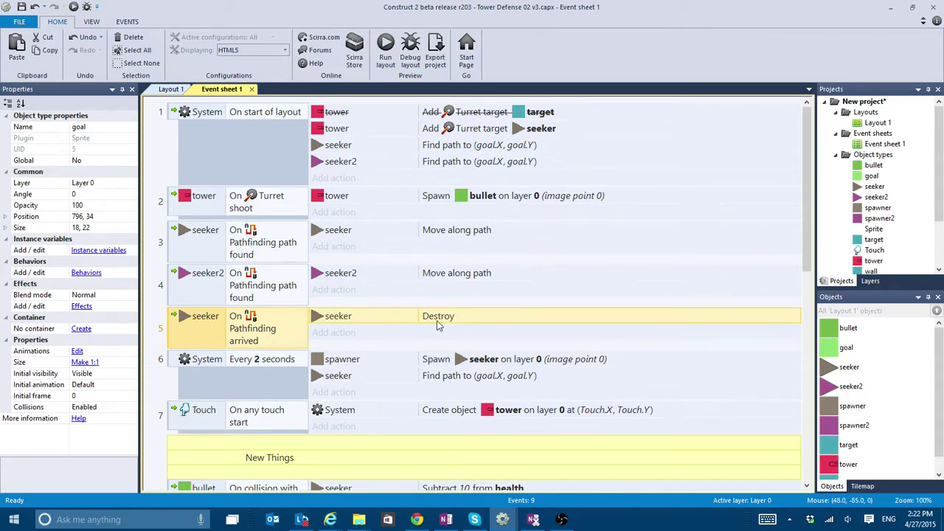
key(ctrl+c)
key(ctrl+v)
- Replace seeker with seeker2 in both the condition and the Destroy action of the duplicated Pathfinding arrived event
click(205, 365)
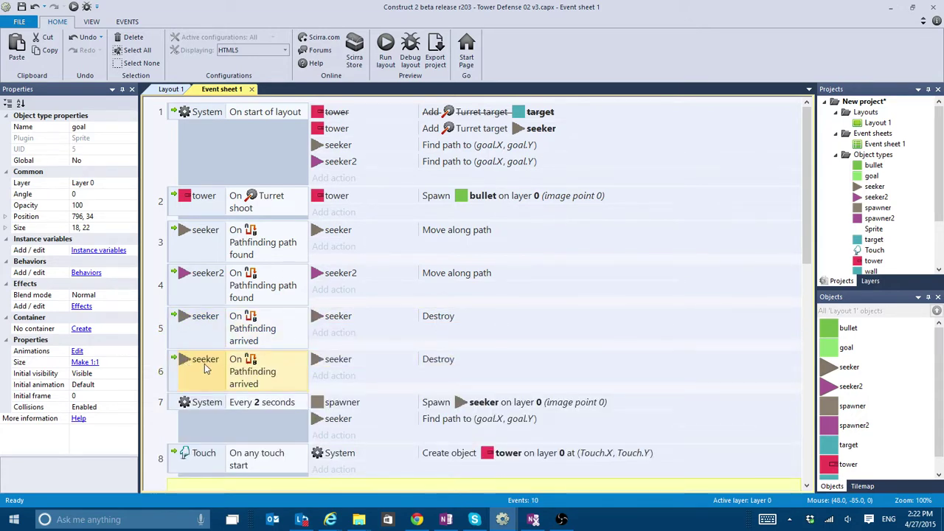
right_click(204, 363)
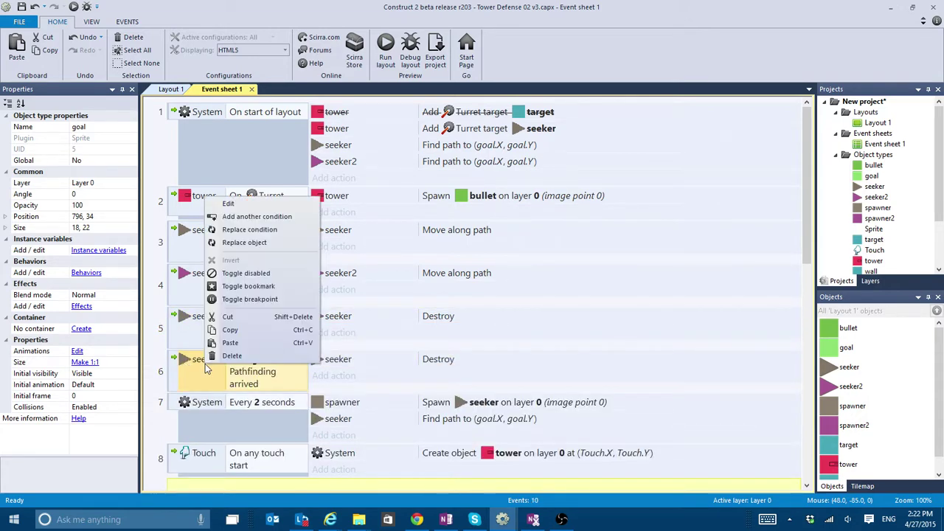
click(257, 243)
double_click(347, 237)
click(391, 365)
right_click(390, 361)
click(396, 245)
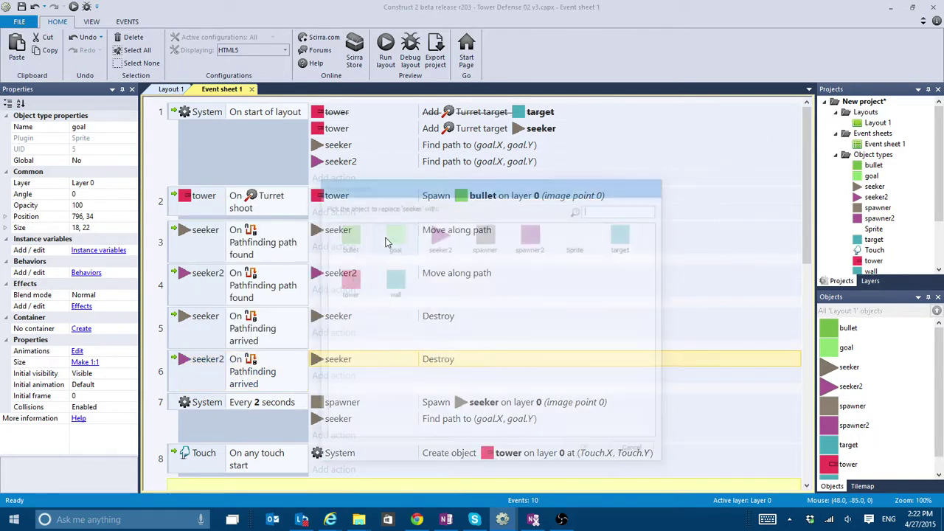
double_click(439, 244)
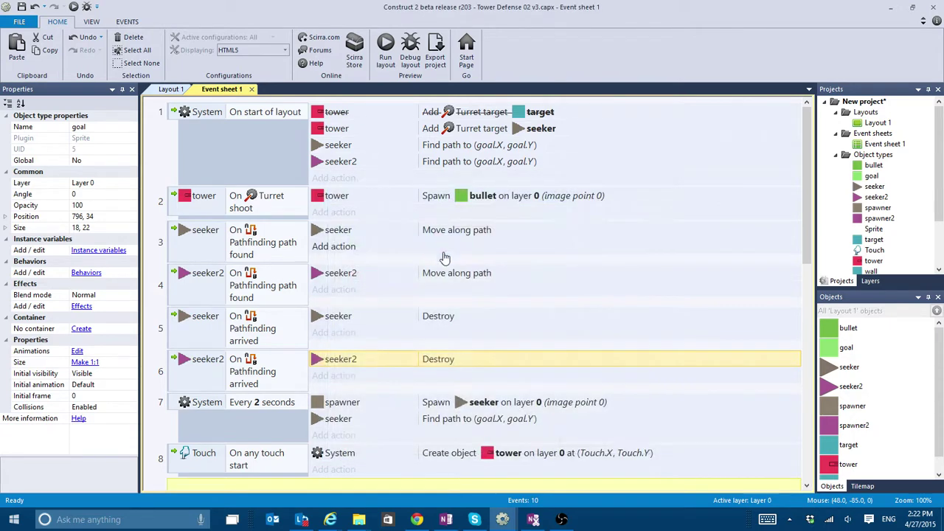
scroll(445, 332, down, 4)
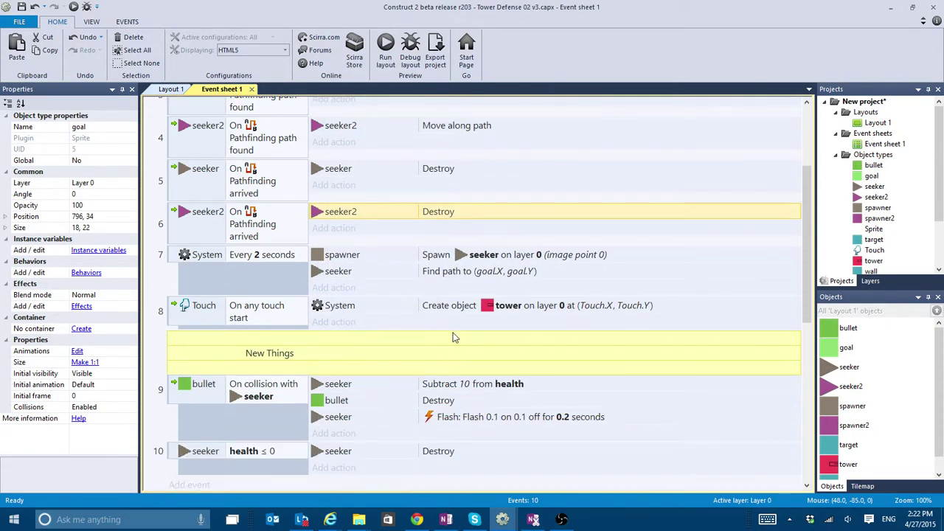
- Duplicate the spawner's Spawn seeker action and the seeker's Find path action within the Every 2 seconds event
scroll(446, 335, down, 1)
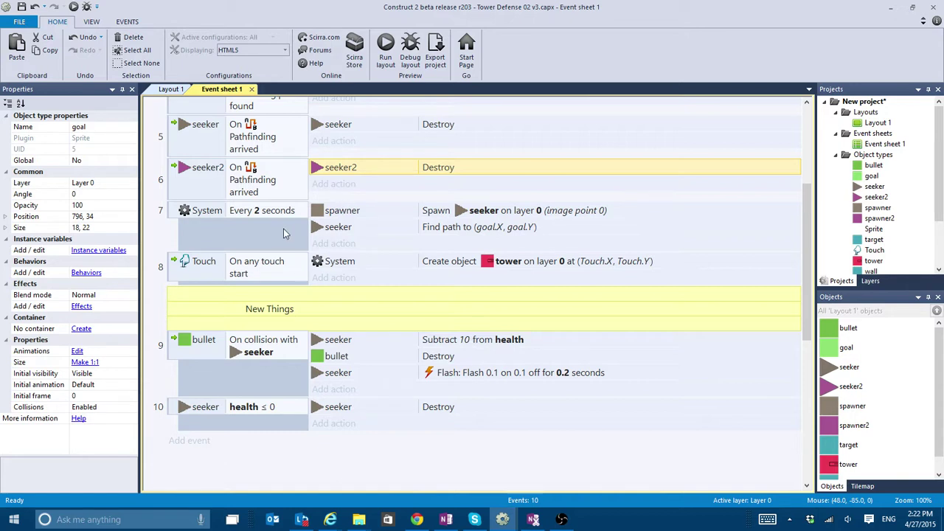
click(358, 213)
shift+click(341, 228)
key(ctrl+v)
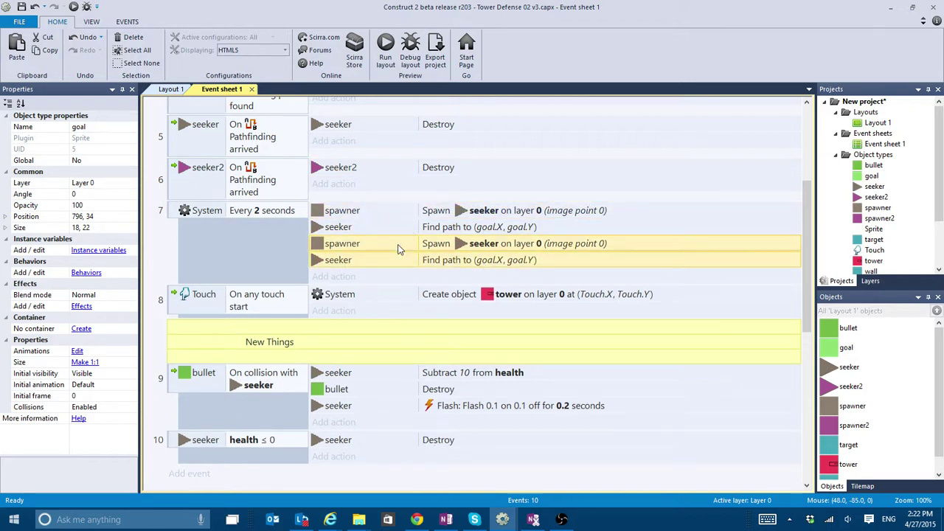
- In the duplicated Spawn action, replace spawner with spawner2 and the spawned seeker with seeker2
double_click(397, 249)
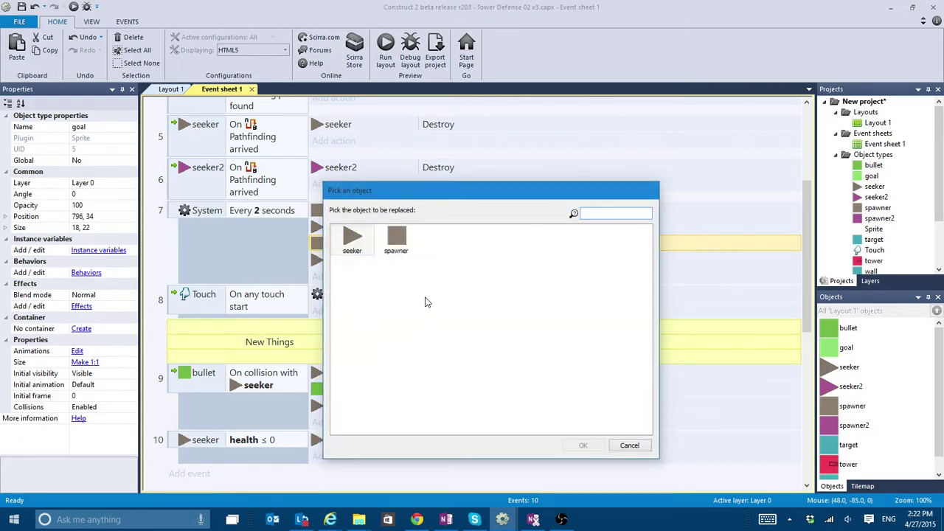
double_click(397, 237)
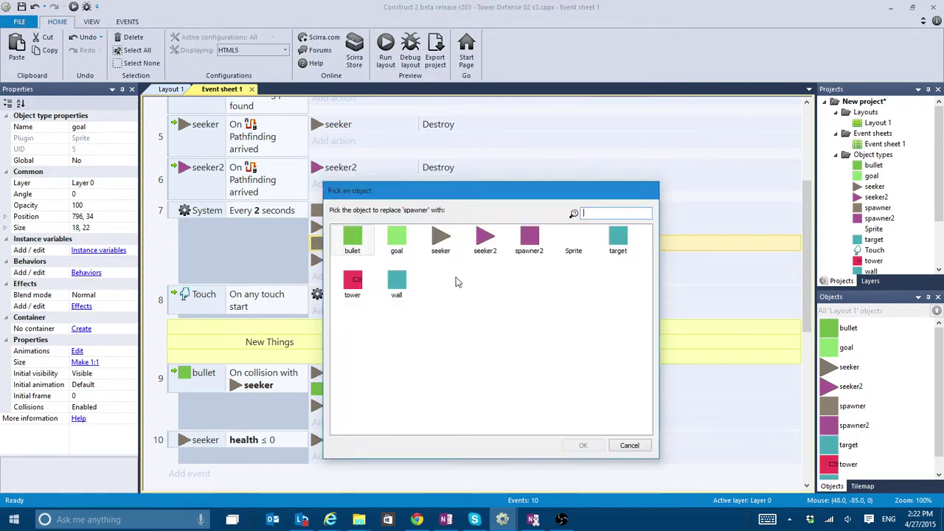
double_click(529, 237)
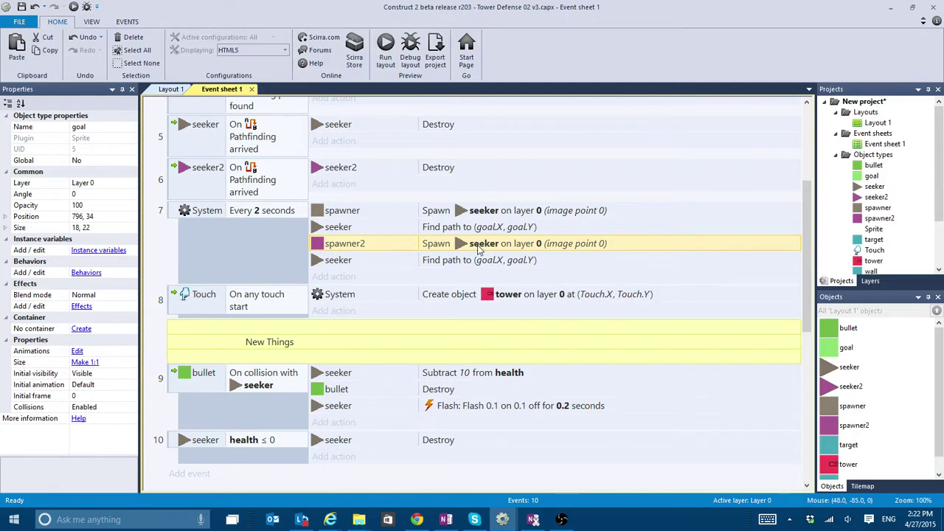
right_click(478, 250)
click(520, 293)
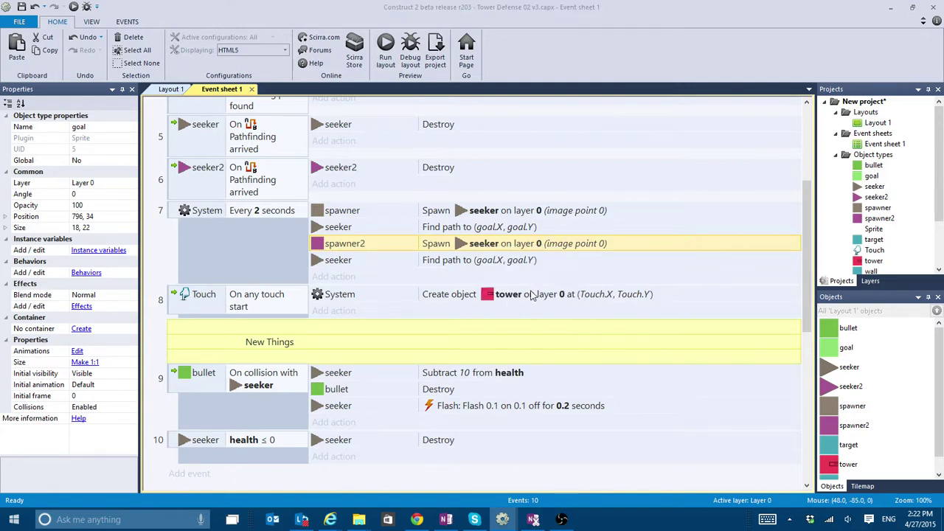
double_click(353, 237)
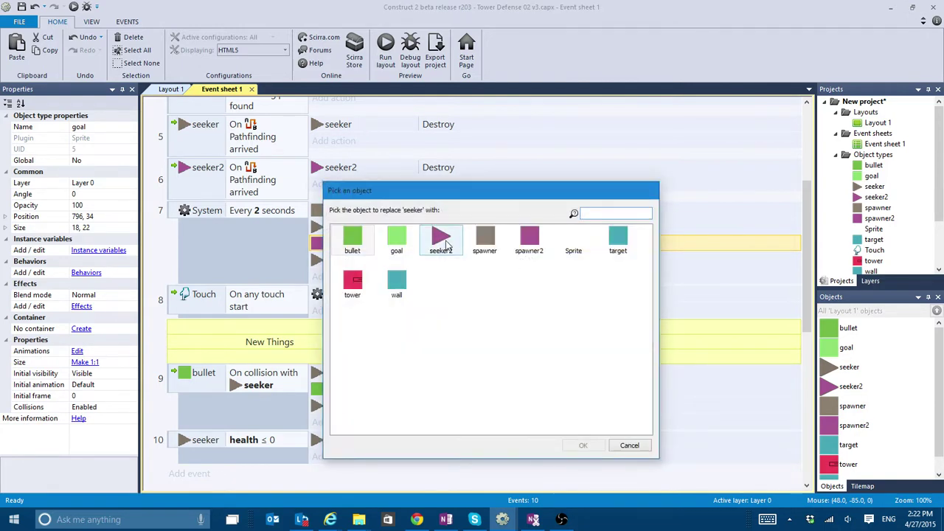
double_click(441, 237)
- Replace seeker with seeker2 in the duplicated Find path action of the Every 2 seconds event and preview the game
click(333, 264)
right_click(333, 265)
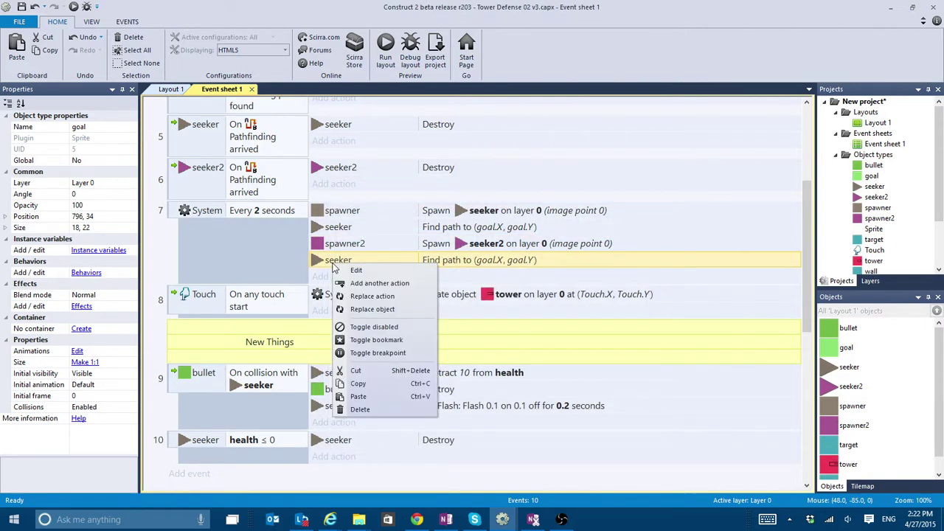
click(385, 311)
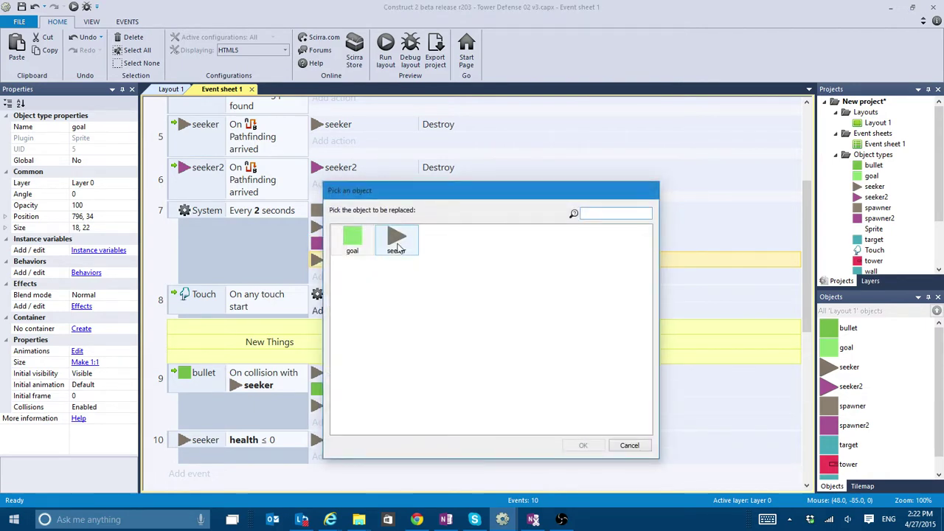
double_click(396, 242)
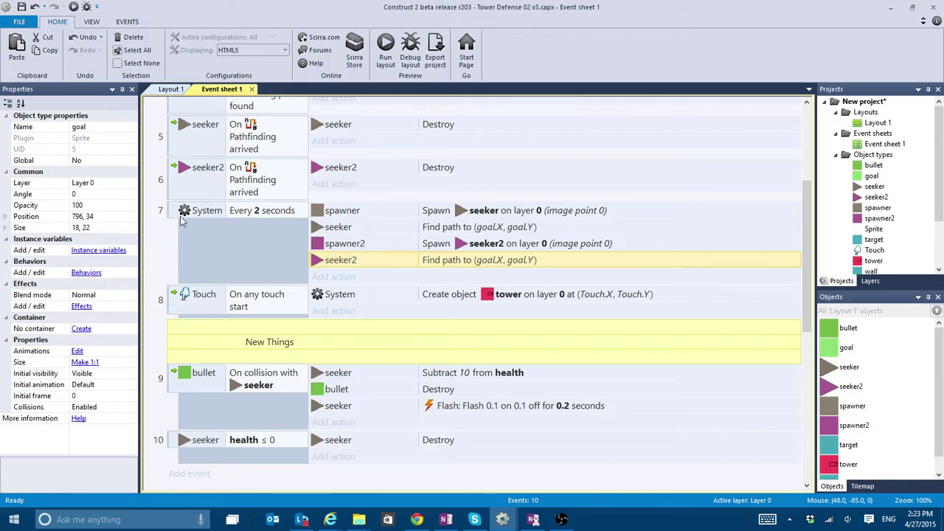
click(185, 188)
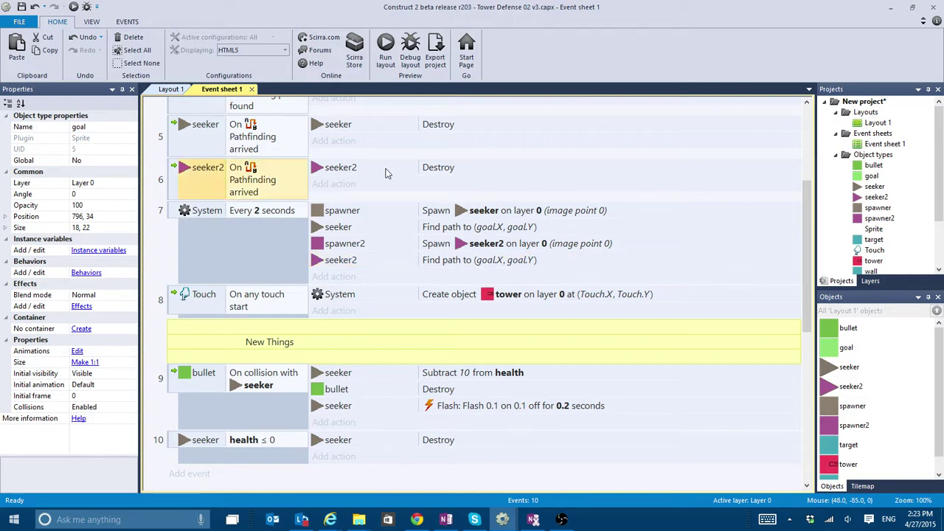
key(F5)
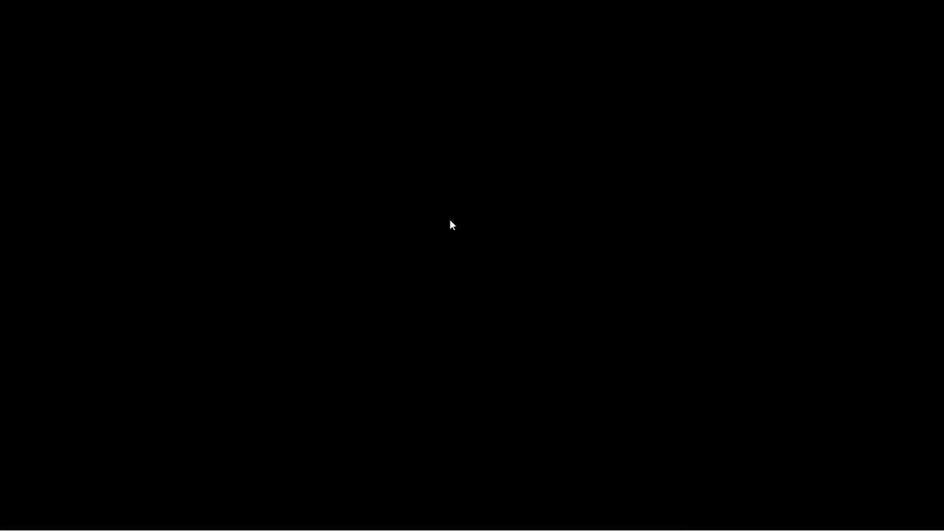
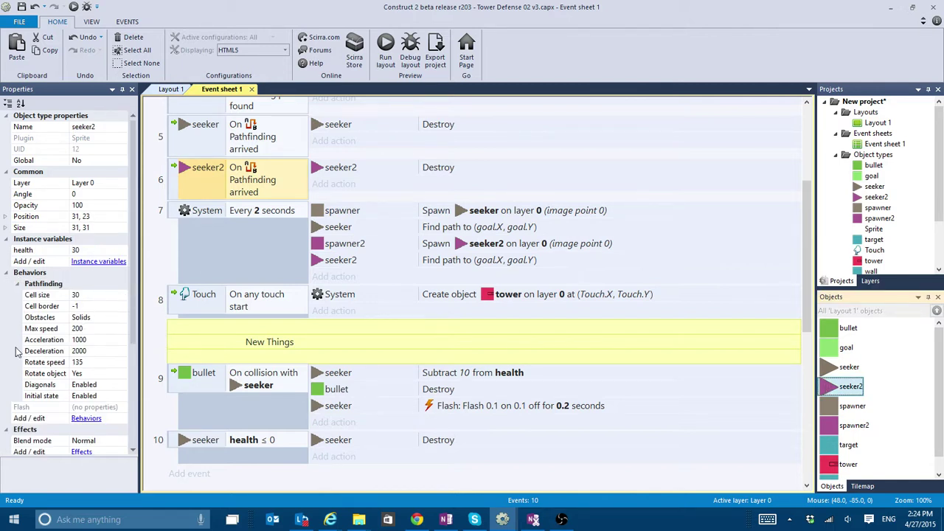
- Set seeker2's Pathfinding max speed to 100 and preview the game
click(78, 328)
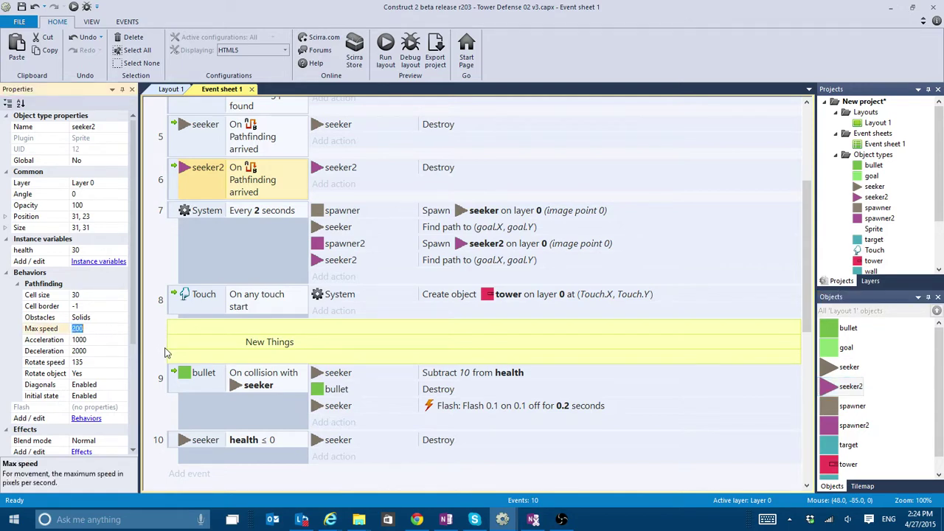
text(10)
key(F5)
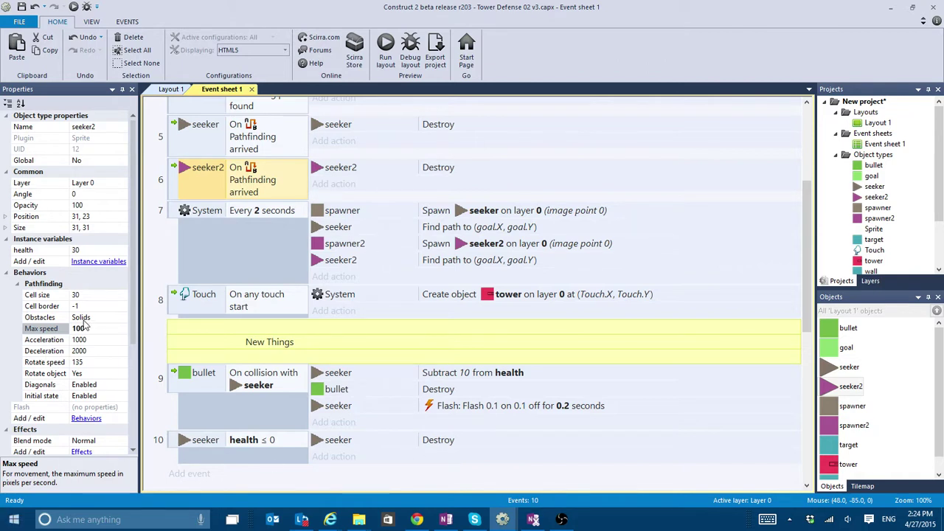
- Try the Custom option for seeker2's Pathfinding obstacles and return the setting to Solids
click(124, 319)
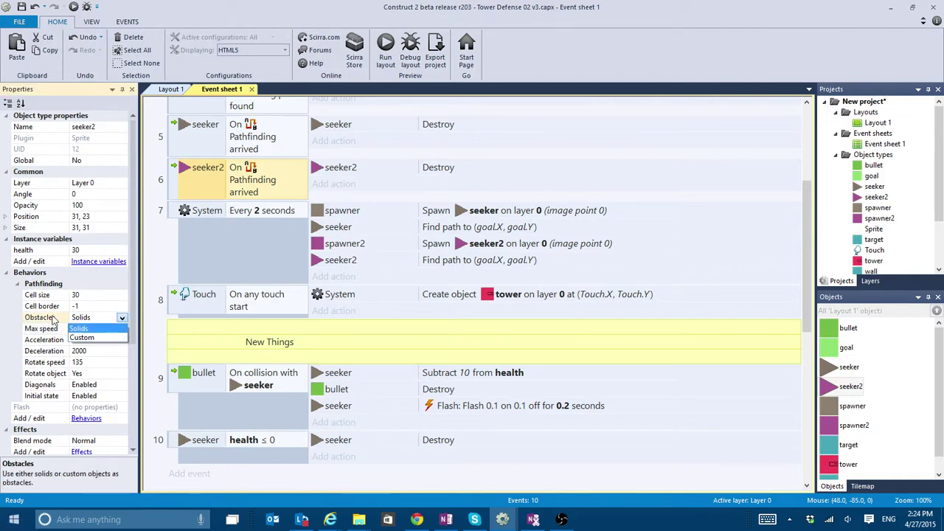
click(99, 339)
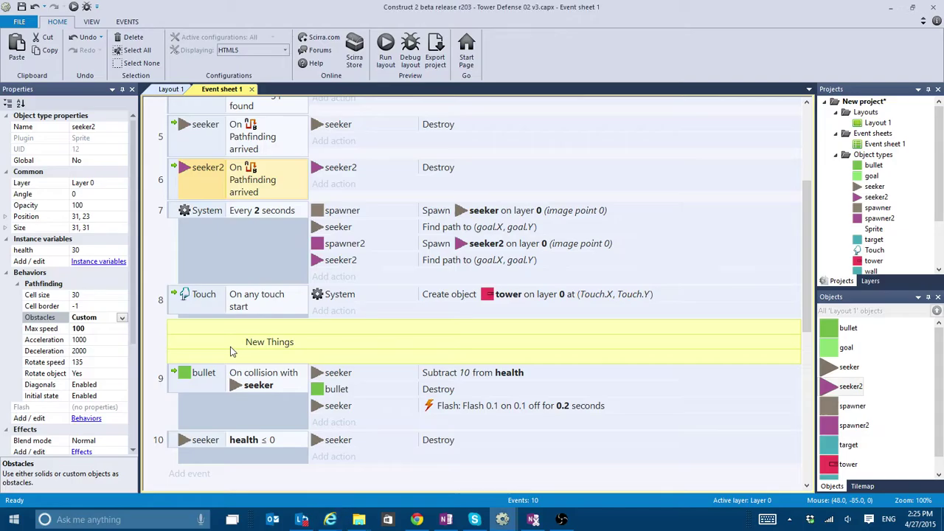
scroll(231, 352, up, 2)
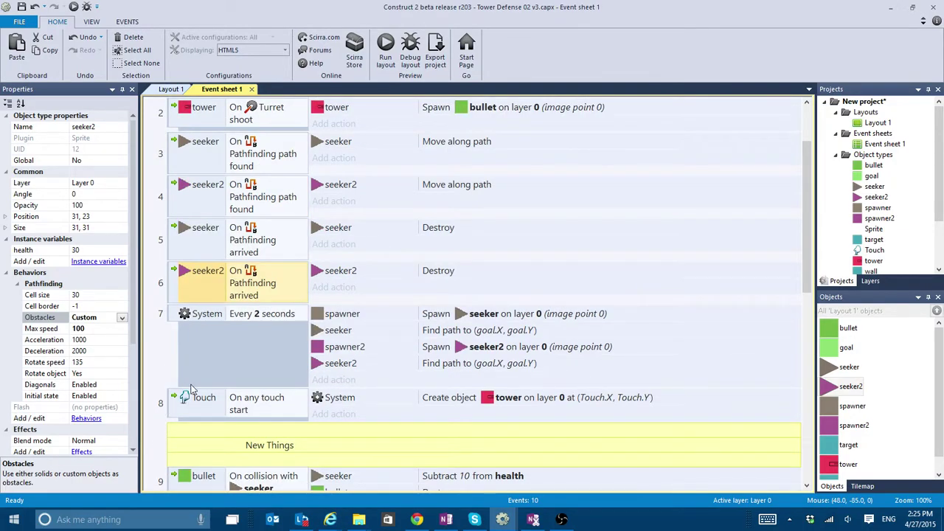
click(121, 317)
click(108, 336)
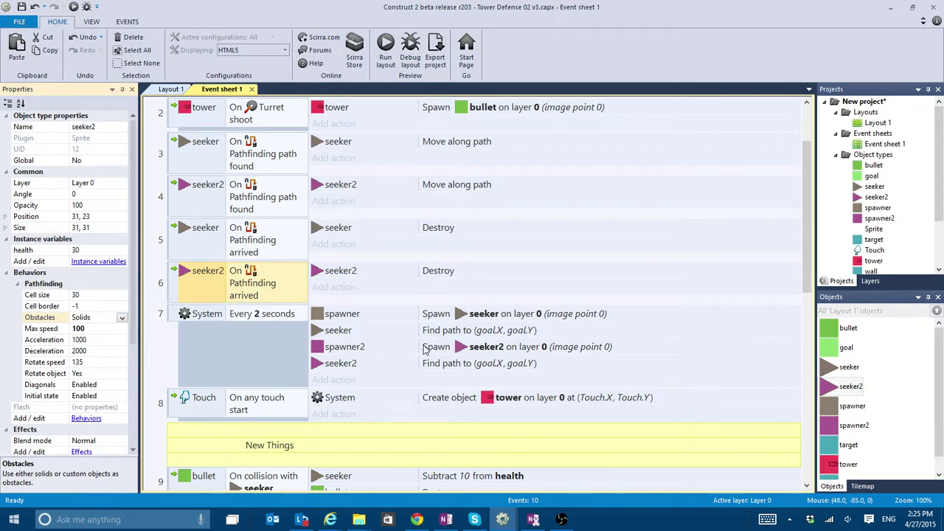
- Duplicate the tower's Add Turret target action in the On start of layout event, with seeker2 as the copy's target
click(377, 349)
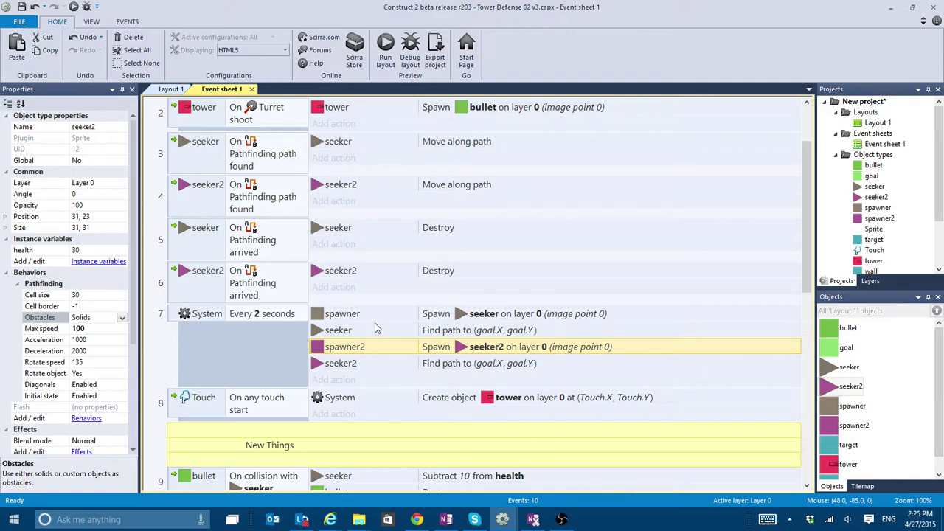
scroll(371, 327, up, 2)
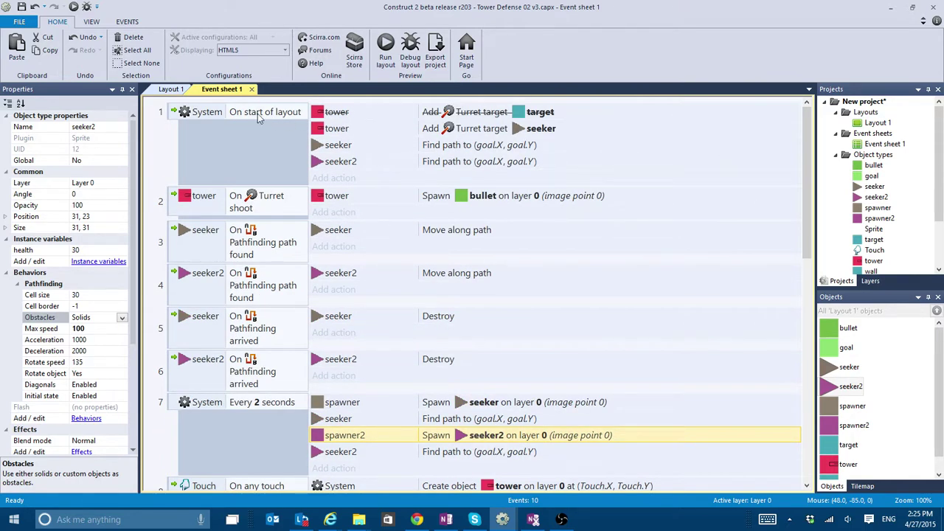
click(350, 130)
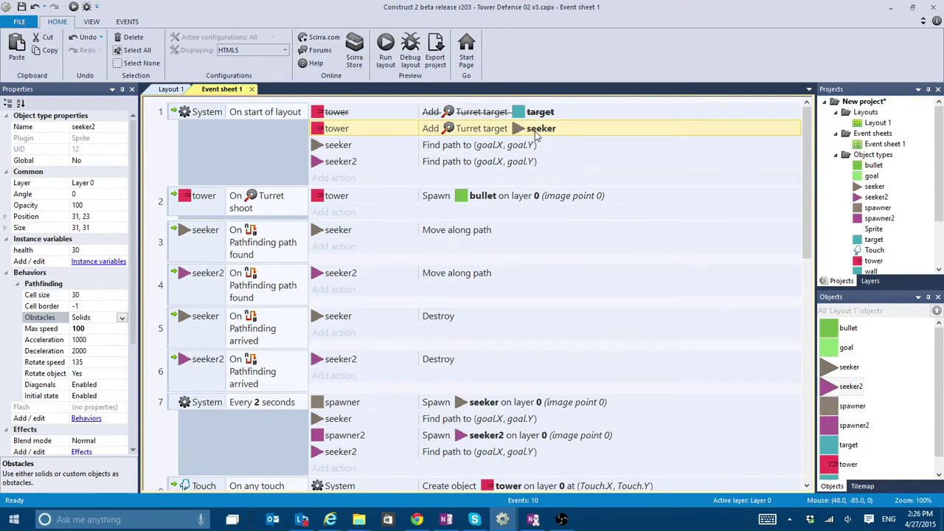
drag(536, 134, 403, 173)
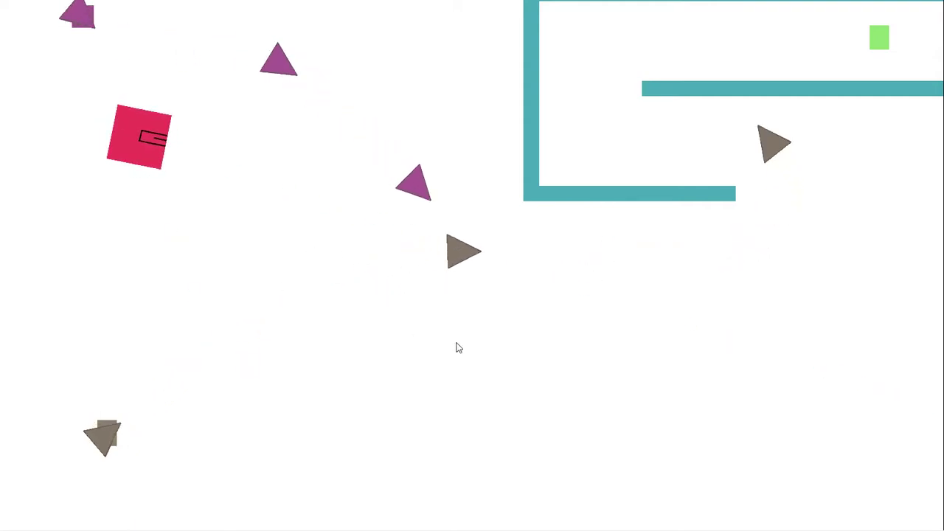
- Test the game preview by placing one tower below the walls and another inside the corridor leading to the goal, and close it
click(585, 352)
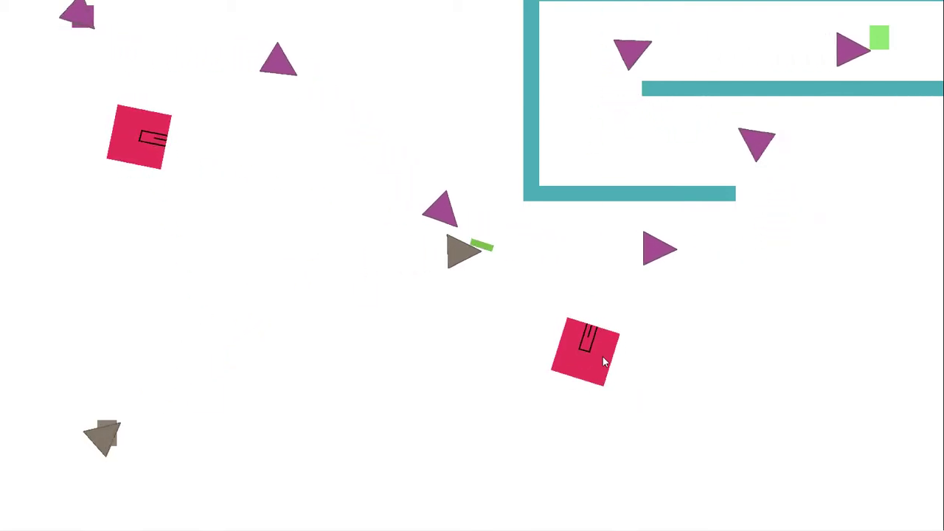
click(712, 57)
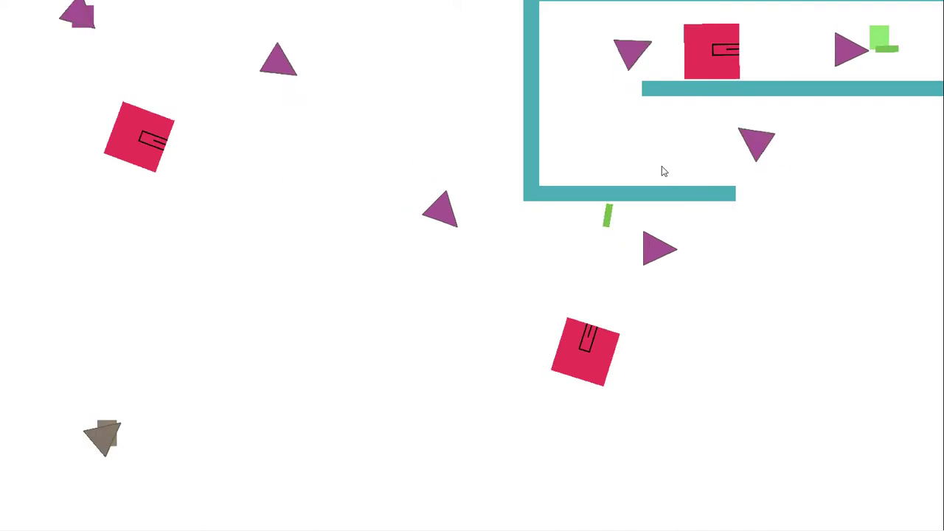
key(alt+F4)
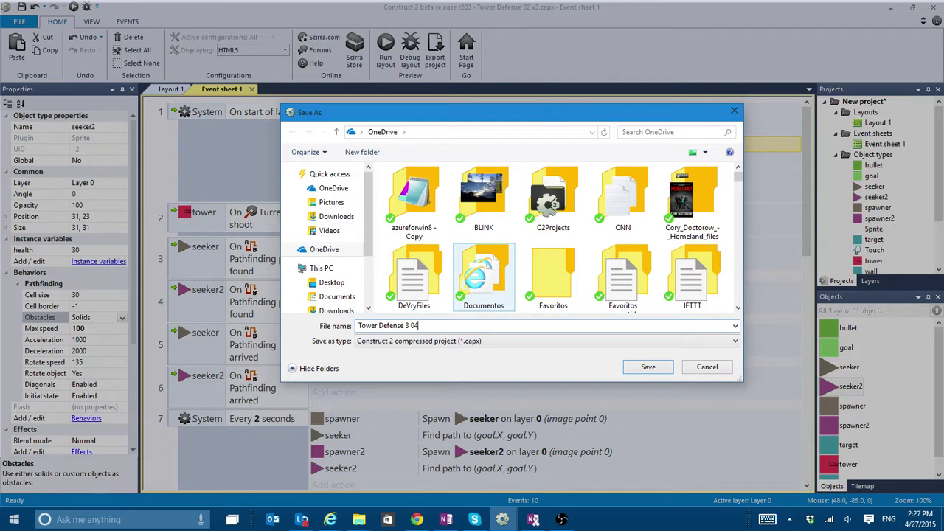
- Save the project as Tower Defense 3 0427 and open Layout 1
key(Return)
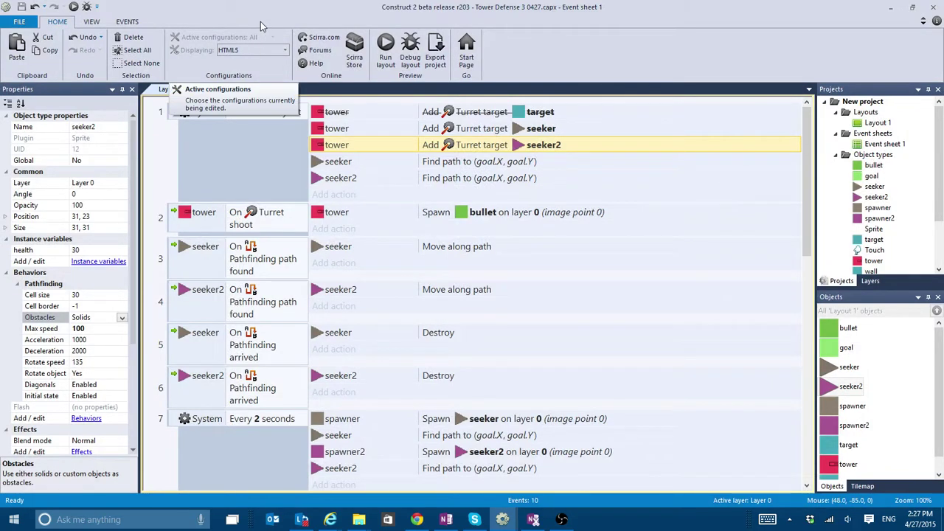
click(168, 89)
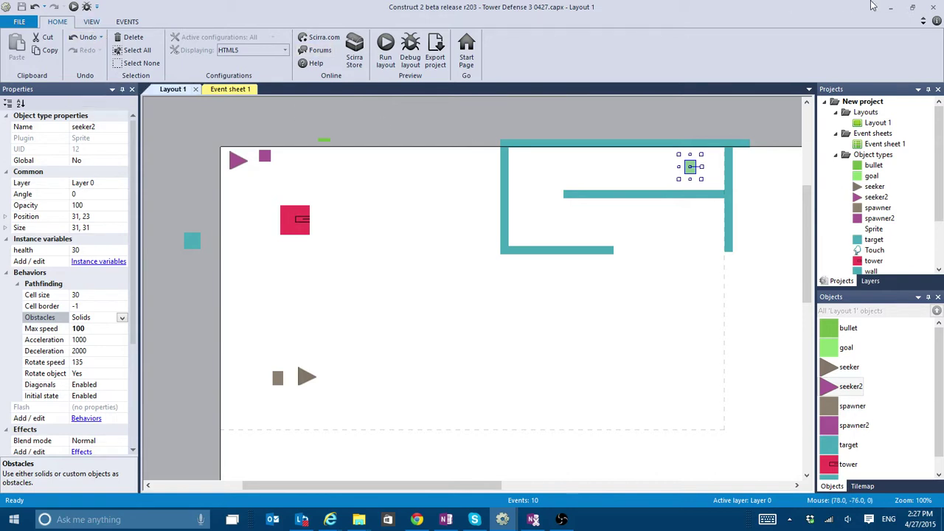
- Collapse and expand the ribbon repeatedly, leaving it expanded
click(924, 22)
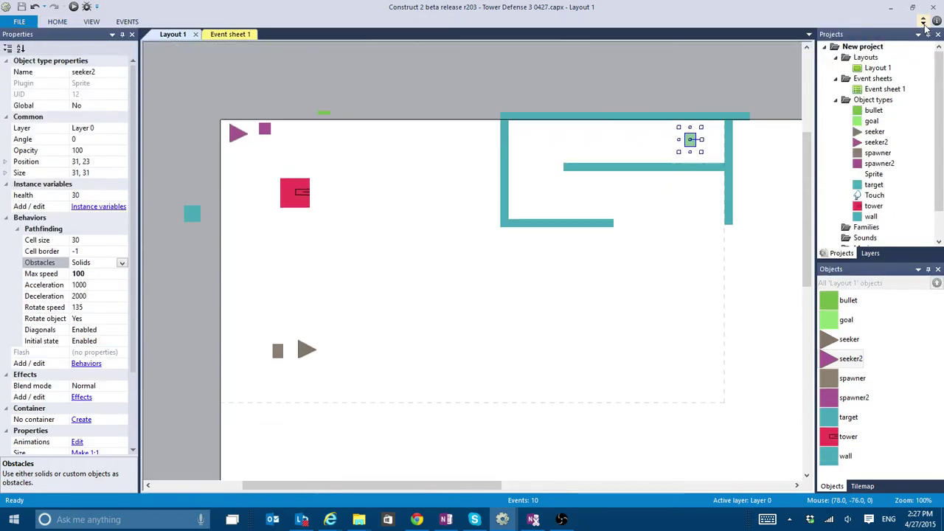
click(924, 22)
click(923, 23)
click(924, 23)
click(923, 23)
click(924, 23)
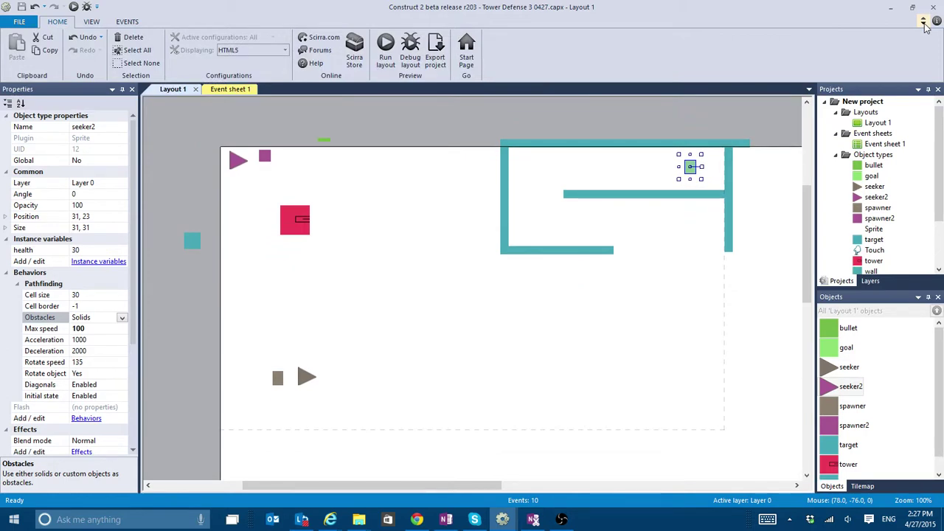
- Show the grid in Layout 1, run the game preview to check it, and close the preview
click(91, 22)
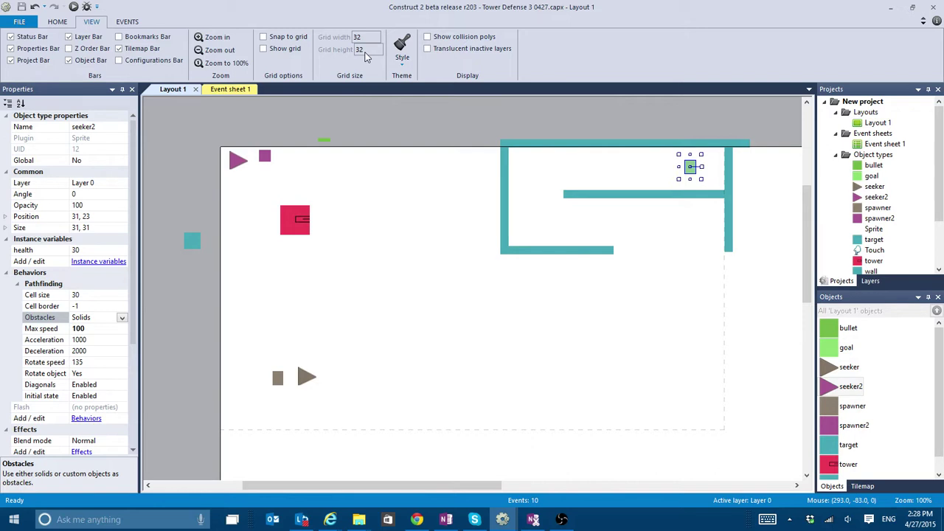
click(267, 49)
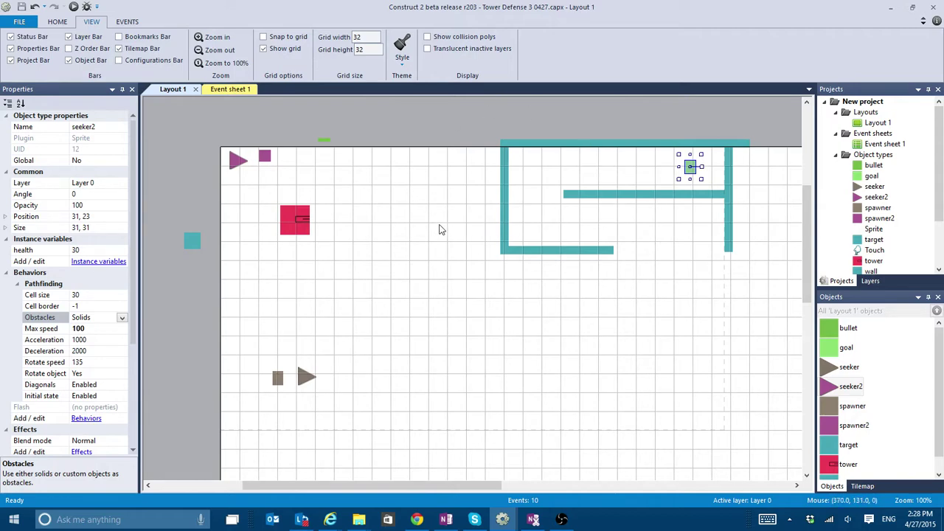
key(F5)
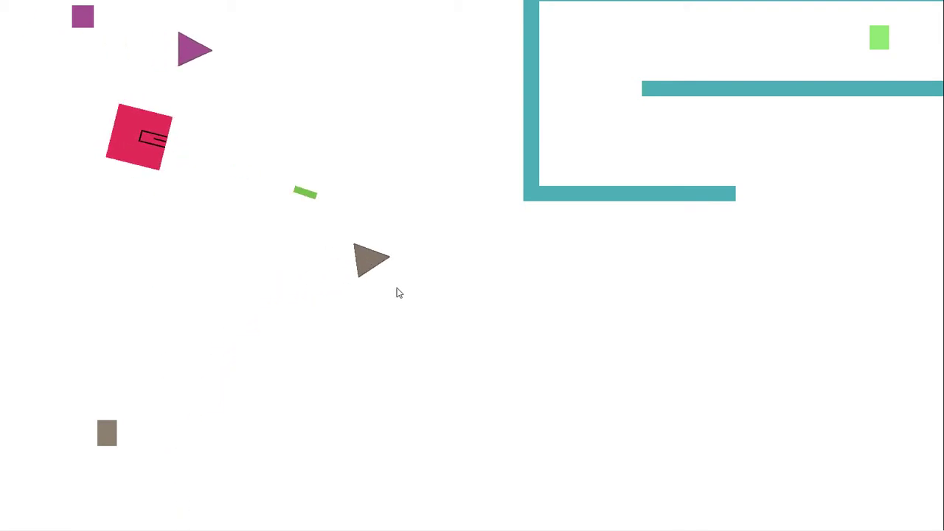
key(alt+F4)
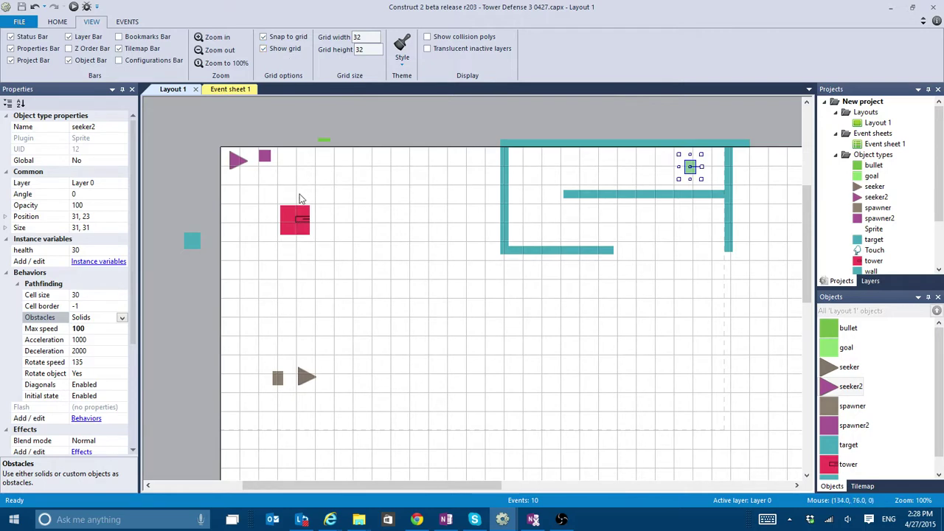
- Move the tower with grid snapping enabled to position 352, 288 in the layout
click(295, 220)
drag(295, 220, 430, 314)
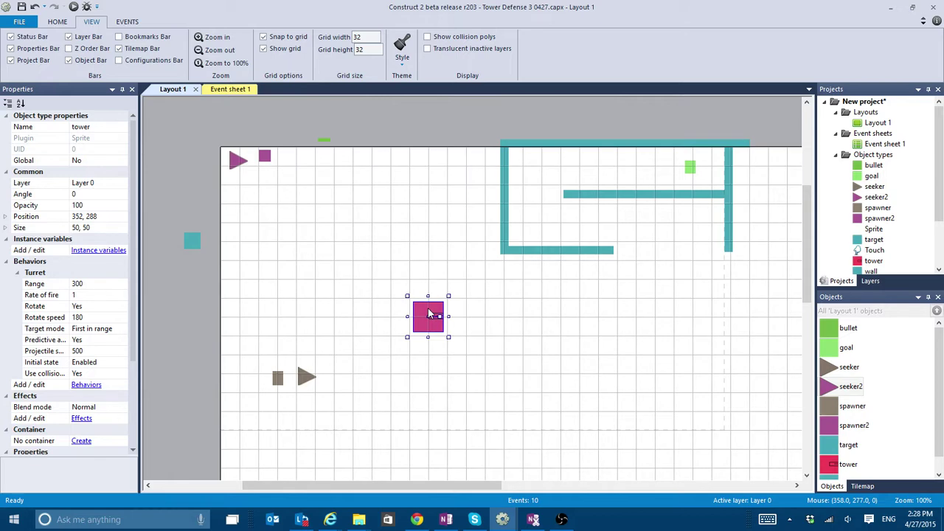
- Move the tower in the layout to grid position 320, 224
drag(430, 313, 411, 276)
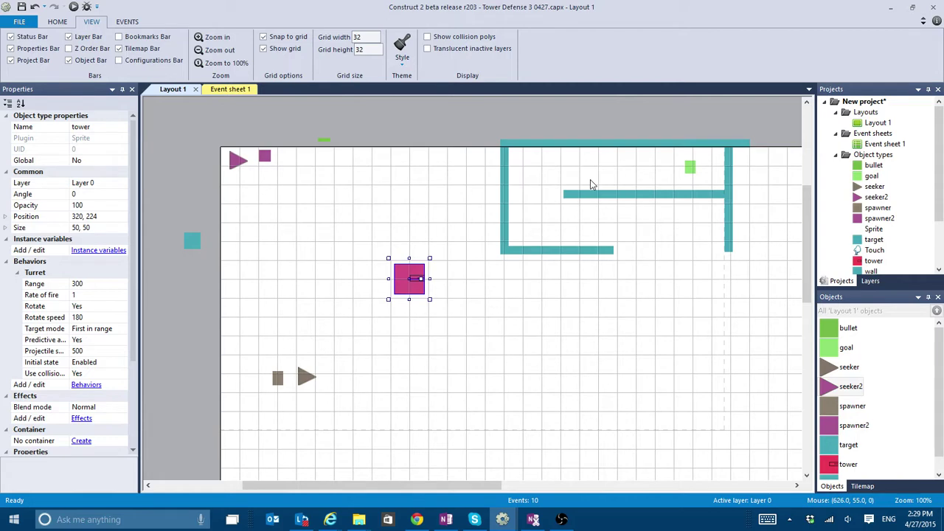
- Try resizing the vertical wall beside the goal with grid snapping, to 0 × 288 and to 32 × 448, undoing each resize
click(728, 250)
drag(728, 254, 730, 322)
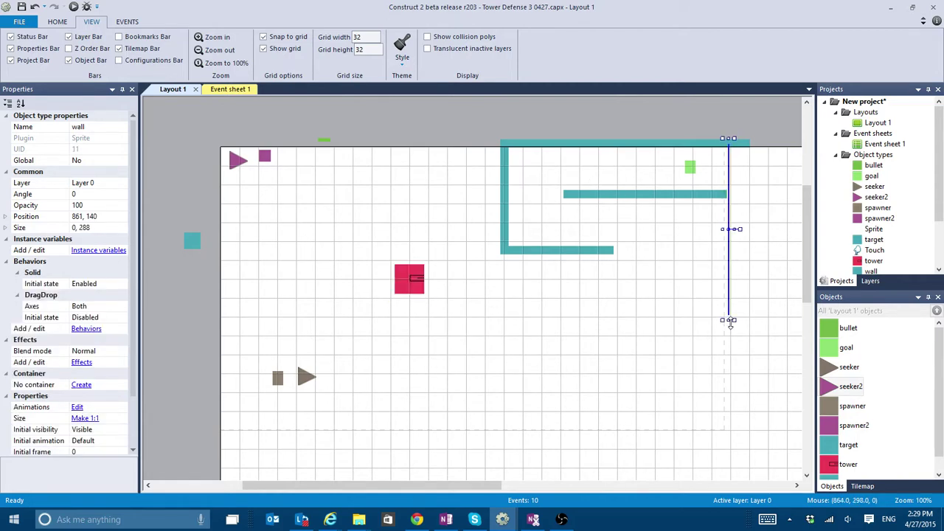
key(ctrl+z)
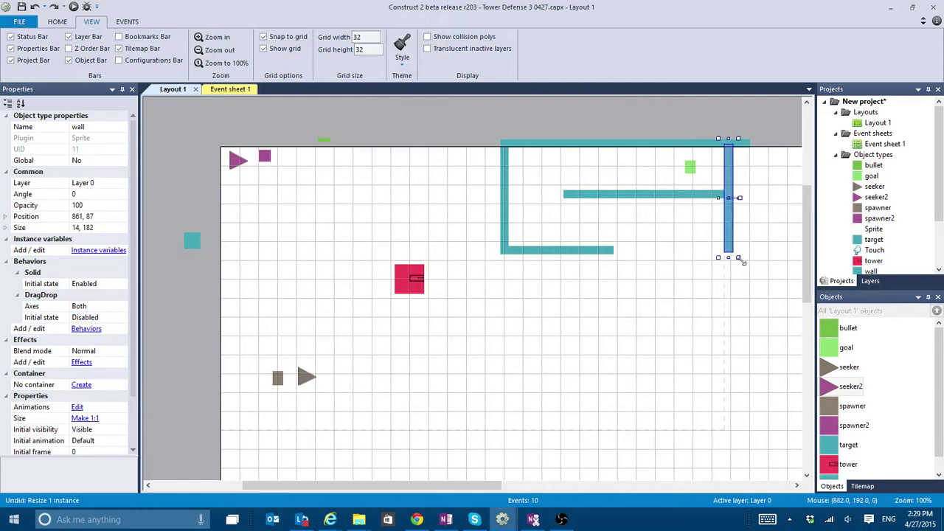
drag(739, 257, 745, 408)
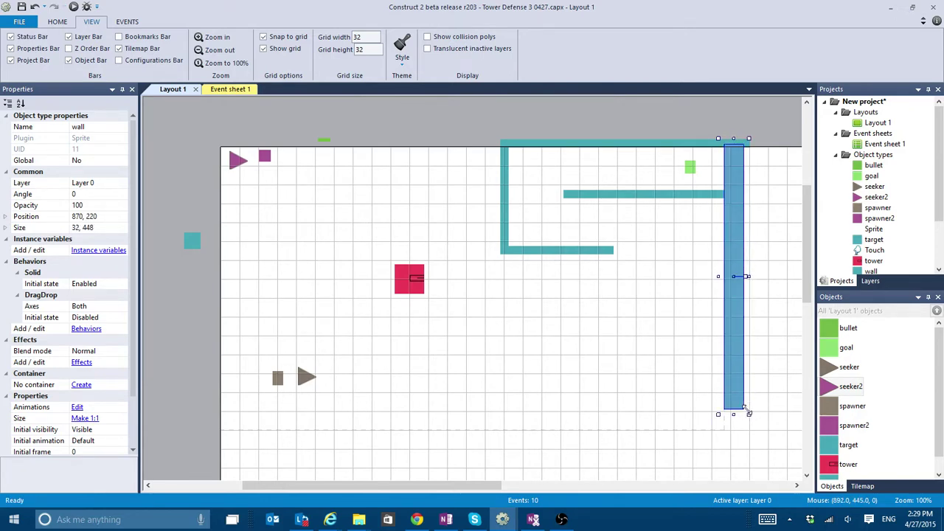
key(ctrl+z)
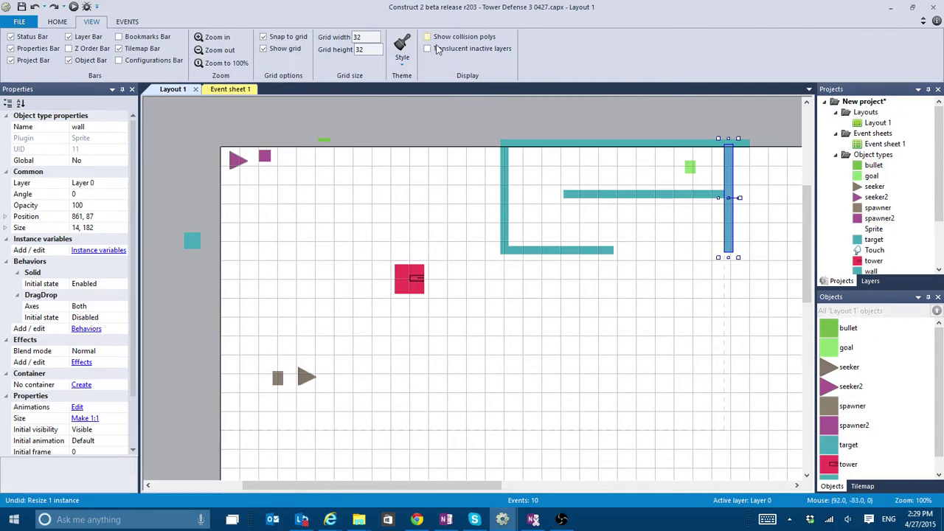
- Show the collision polygons and stretch seeker2's collision polygon into a full square with a corner at 250, 250
click(465, 37)
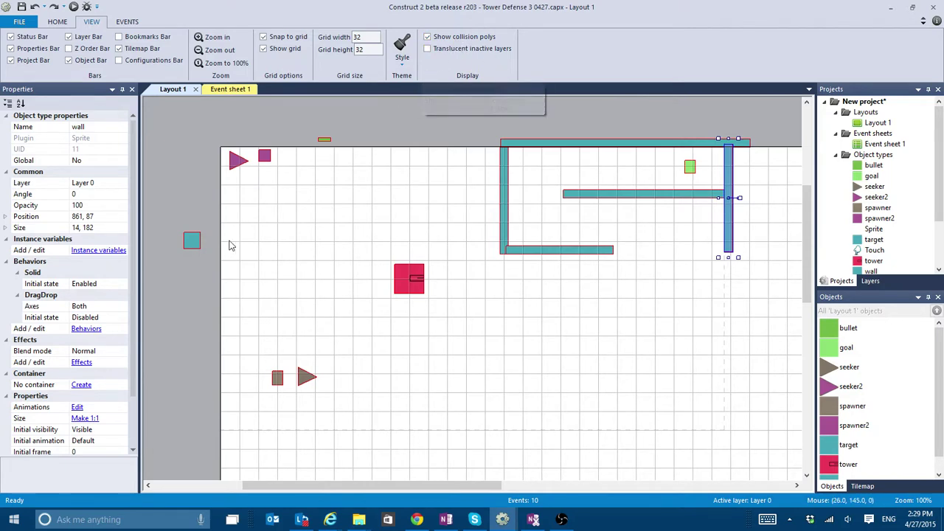
double_click(238, 162)
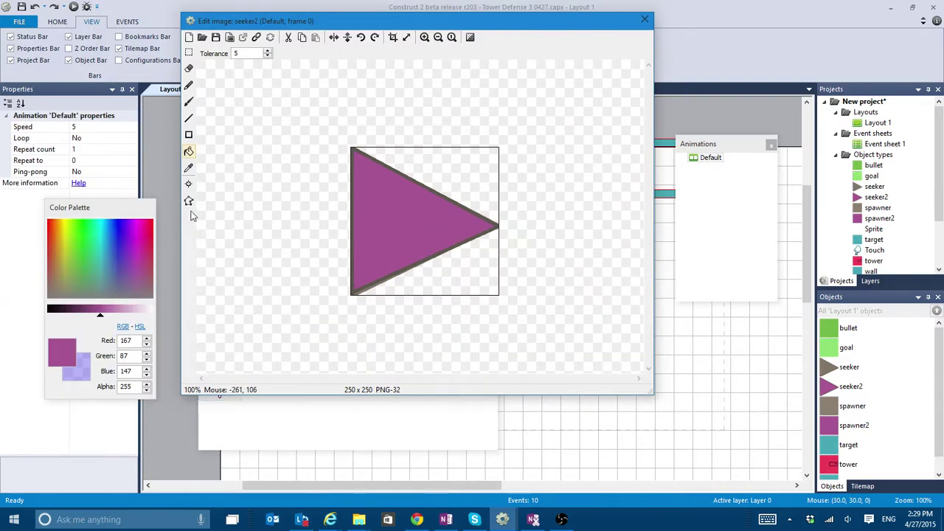
click(190, 204)
drag(500, 227, 504, 135)
drag(498, 227, 505, 341)
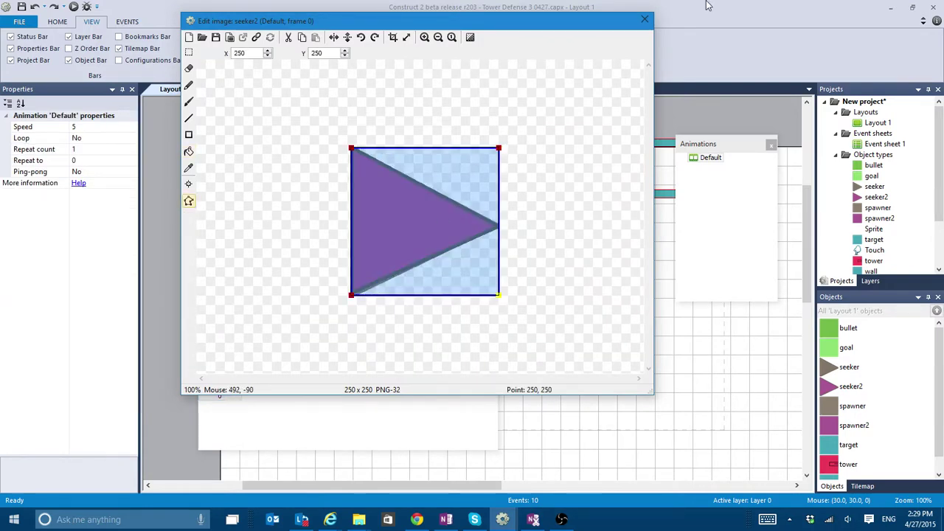
click(645, 20)
click(238, 164)
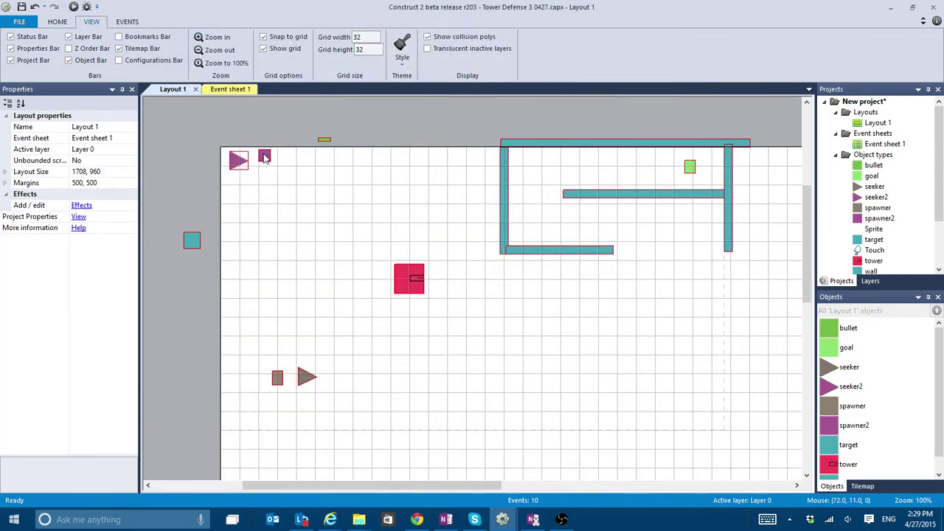
- Undo the seeker2 image edit and hide the collision polygons in the layout
ctrl+scroll(235, 192, up, 5)
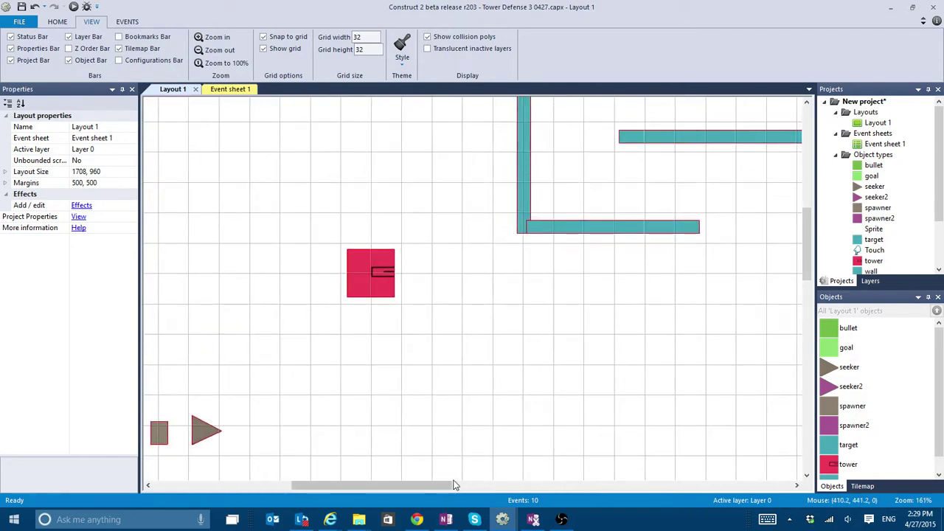
drag(375, 485, 286, 470)
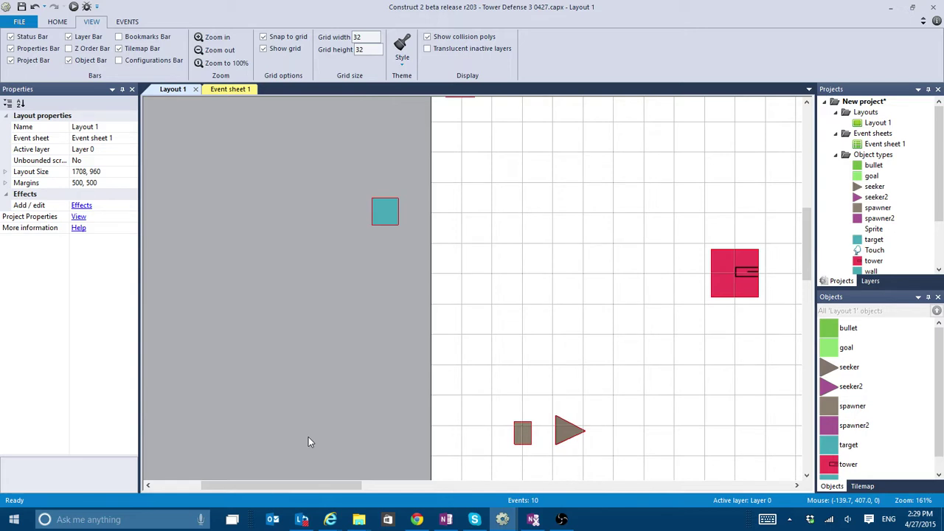
scroll(308, 441, up, 2)
key(ctrl+z)
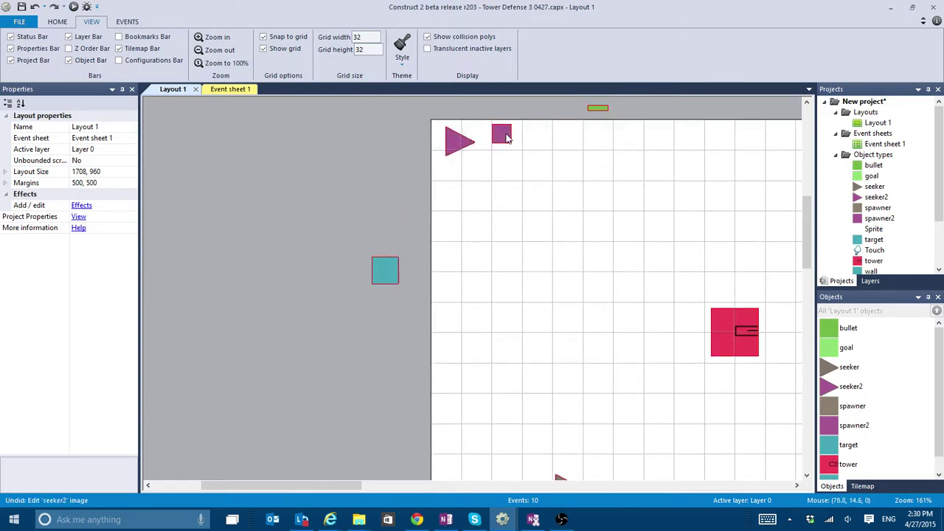
ctrl+scroll(683, 286, down, 3)
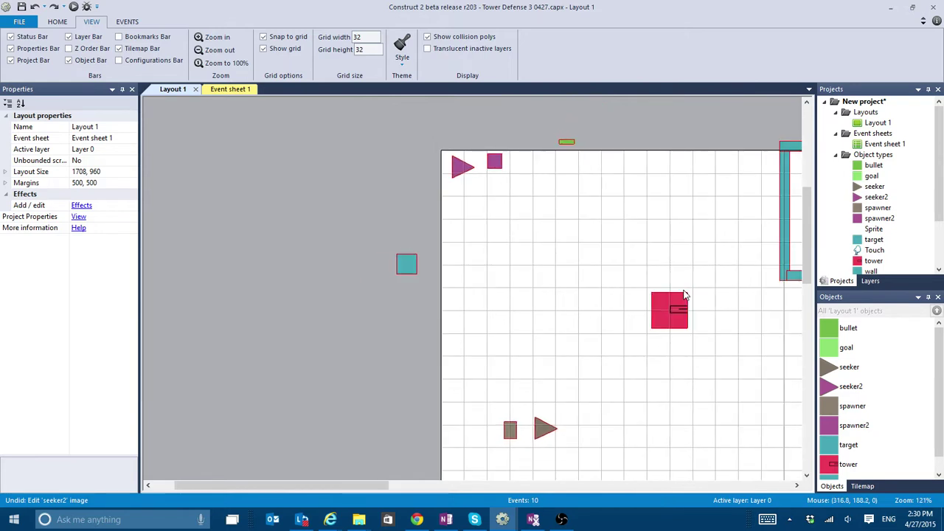
drag(387, 487, 453, 487)
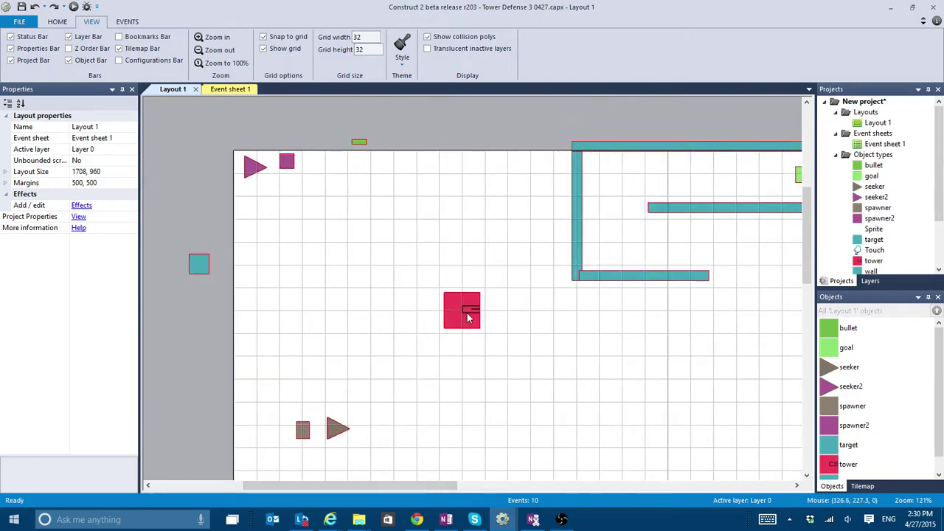
click(426, 36)
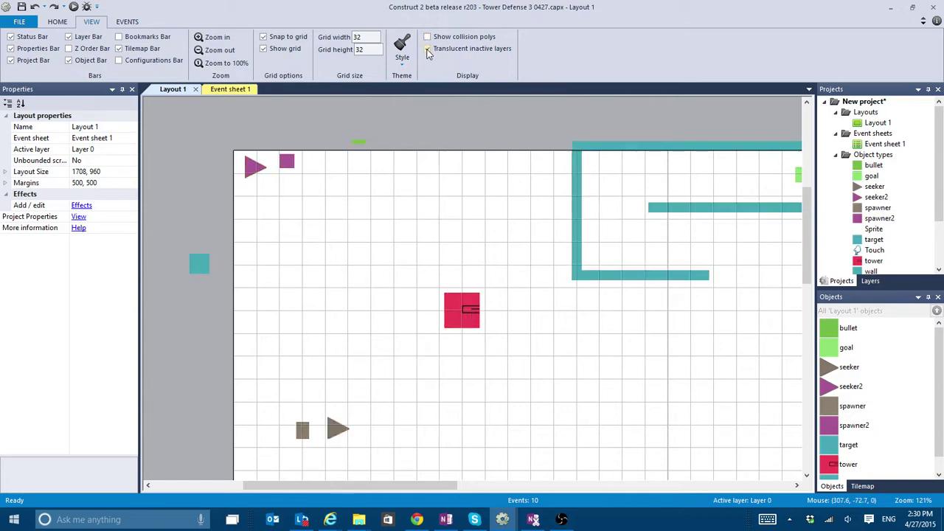
click(427, 50)
- Review the events in Event sheet 1 and return to Layout 1
click(231, 90)
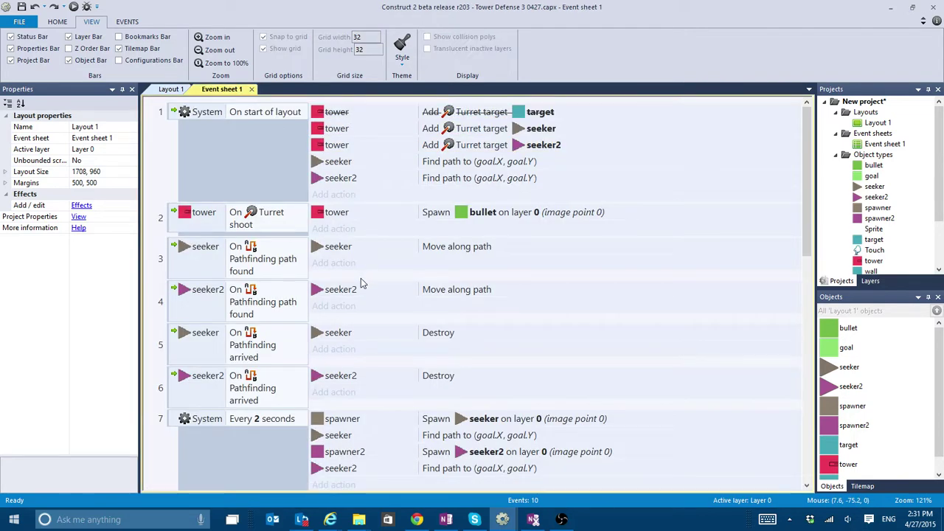
scroll(357, 302, down, 2)
scroll(354, 332, down, 5)
scroll(354, 331, up, 6)
click(170, 89)
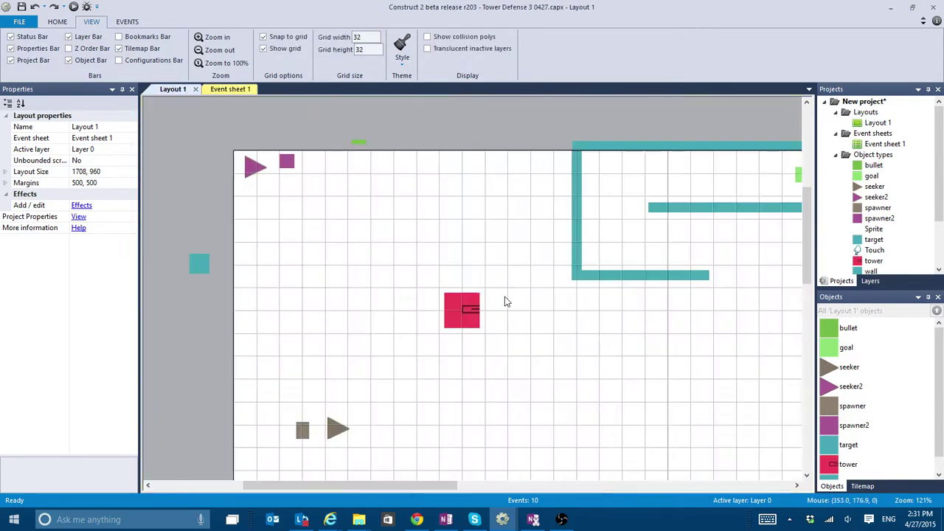
- Open the tower sprite in the image editor and shorten the editor window to uncover the animation frames
click(465, 323)
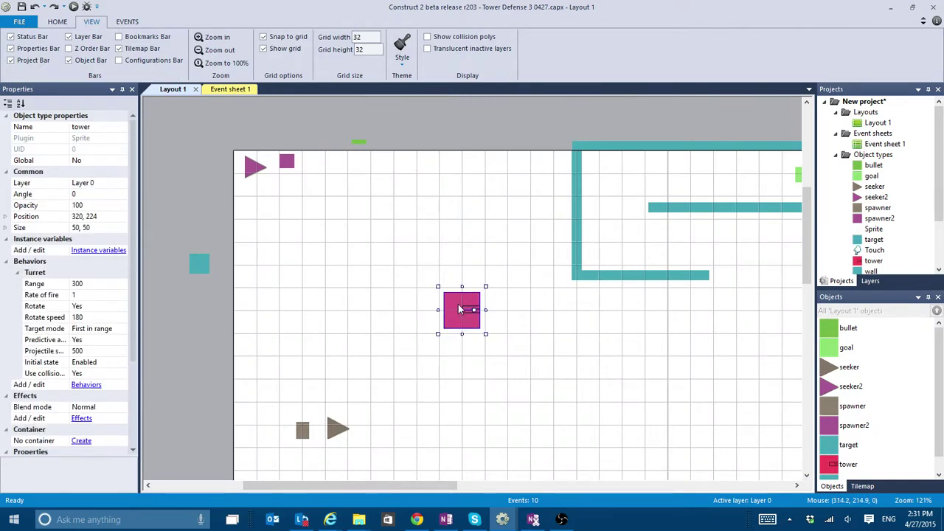
double_click(459, 310)
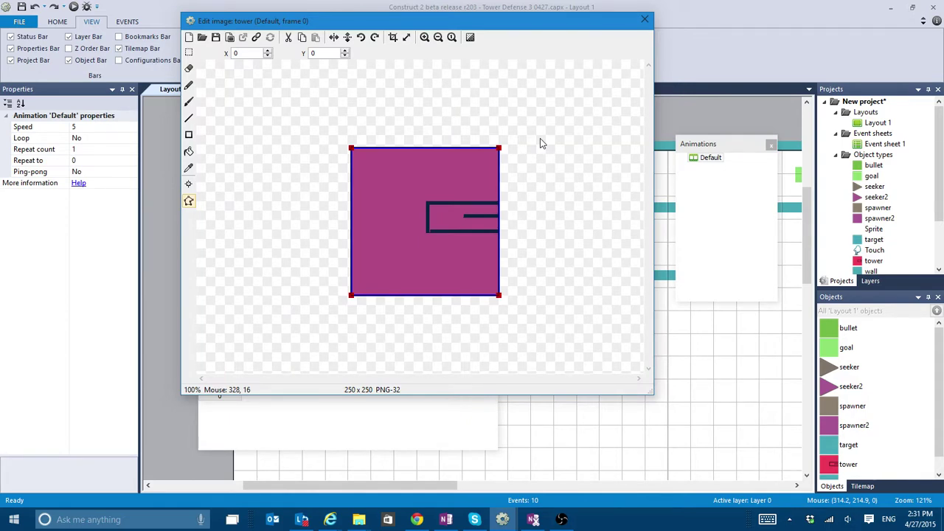
click(540, 139)
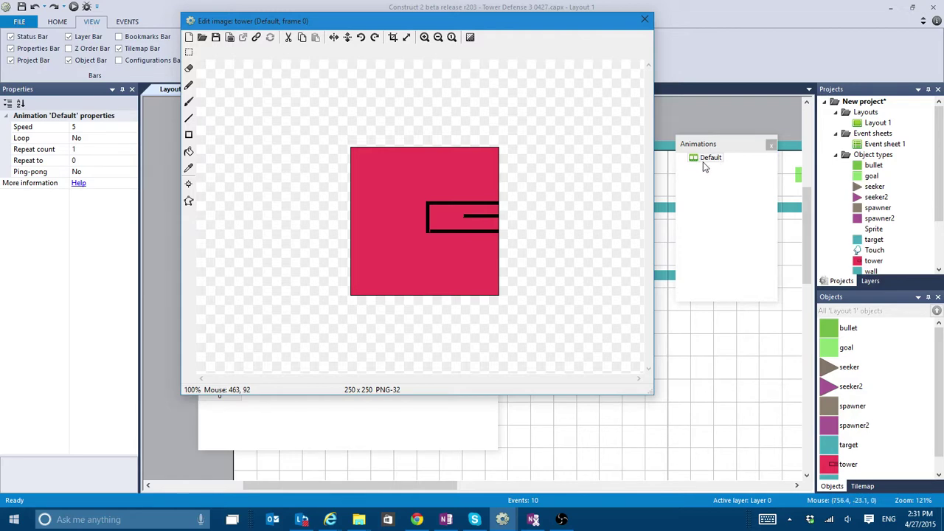
click(711, 159)
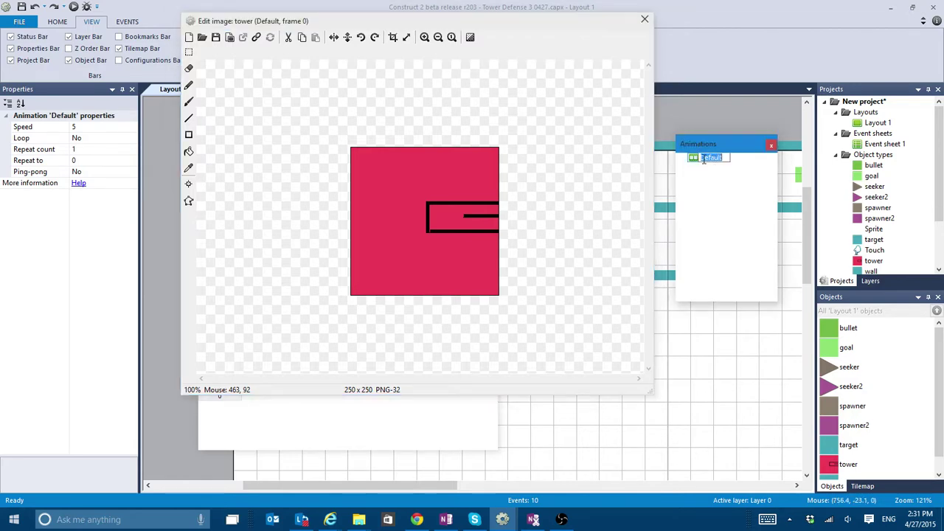
click(692, 160)
click(328, 429)
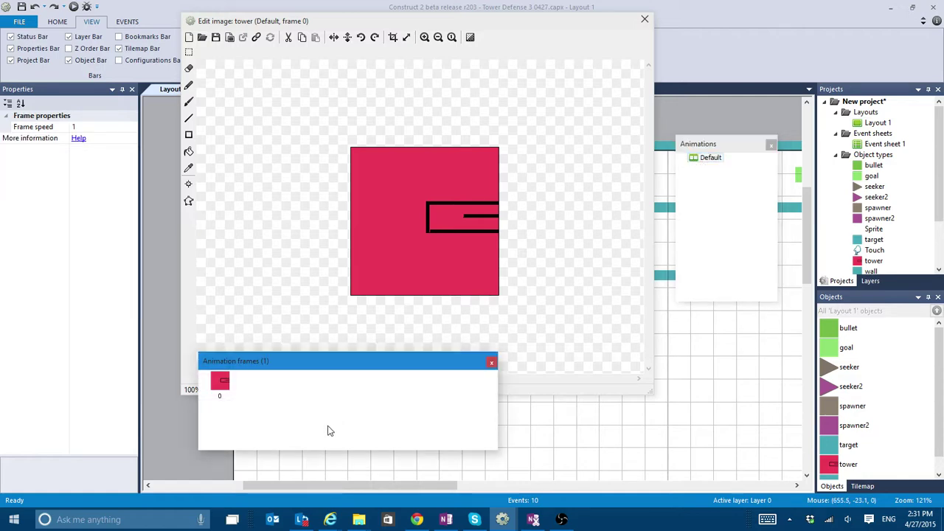
click(609, 358)
drag(639, 394, 635, 349)
click(421, 363)
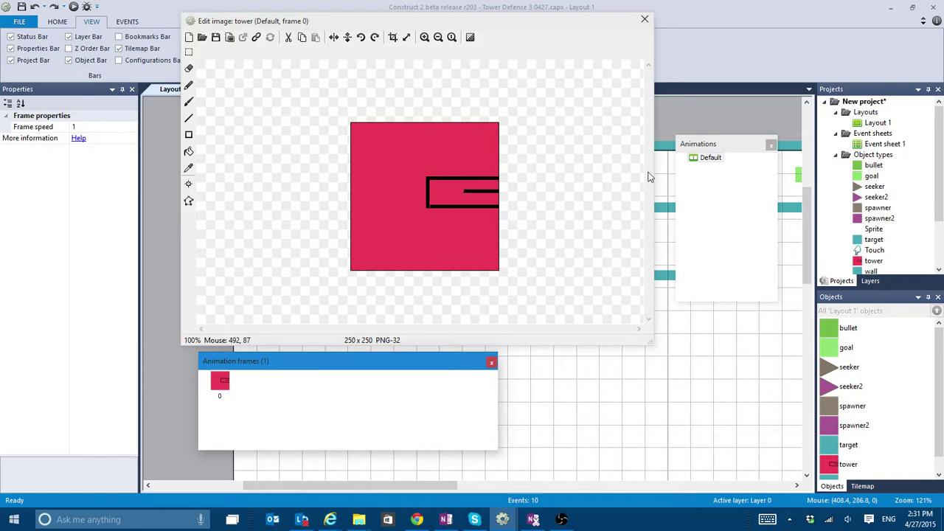
- Add a new empty animation named tower1 to the tower sprite
click(704, 171)
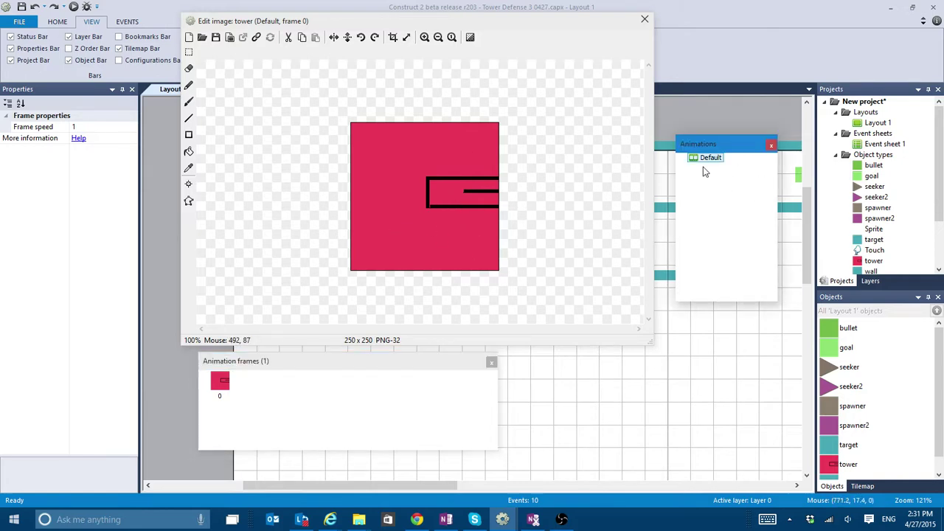
right_click(704, 171)
click(733, 171)
text(tower1)
key(Return)
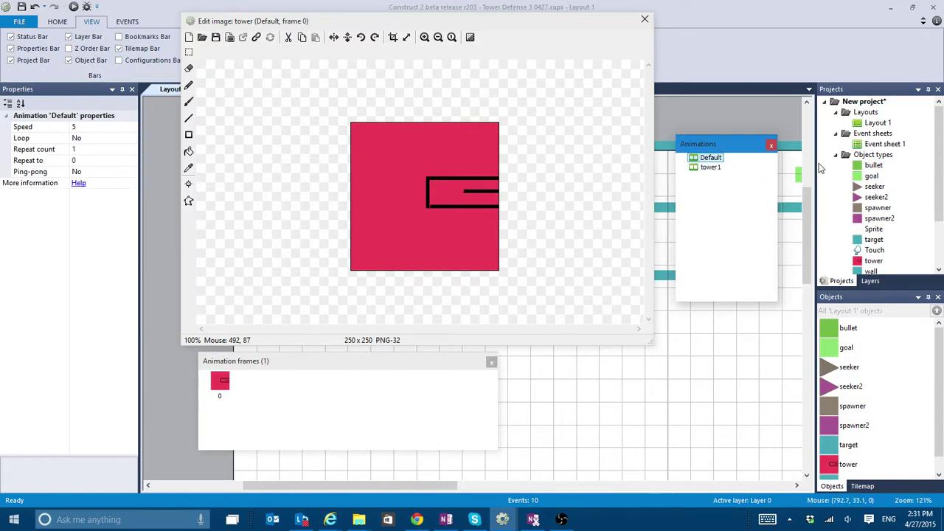
- Duplicate the empty tower1 animation and name the copy tower2
click(711, 168)
right_click(712, 173)
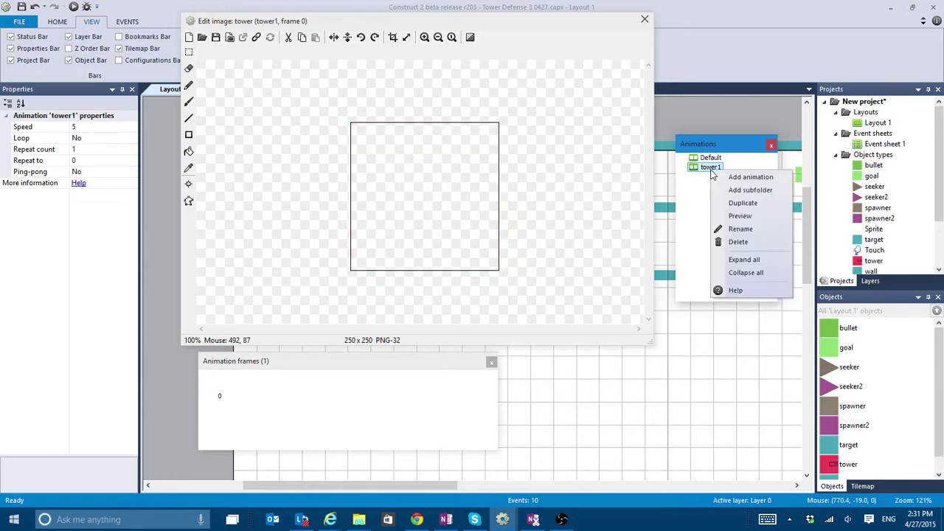
click(745, 204)
text(tower2)
key(Return)
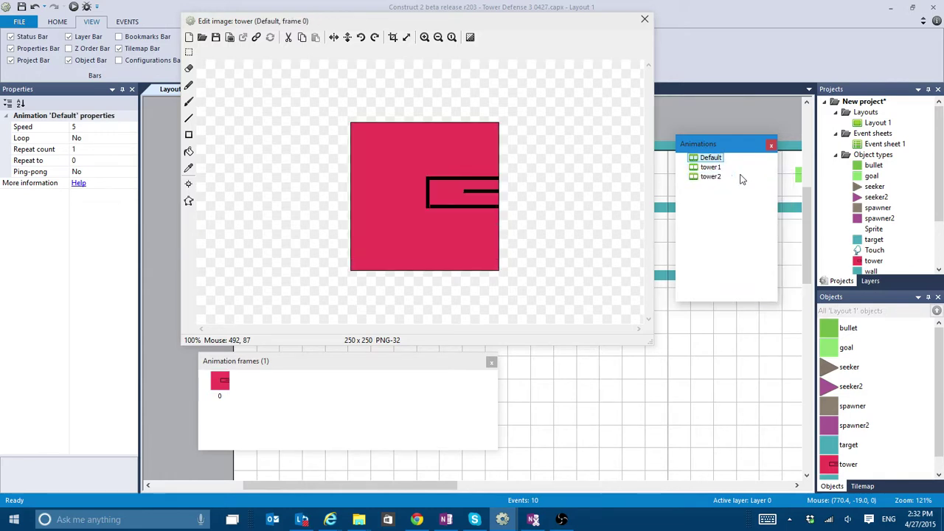
- Delete the empty tower2 and tower1 animations from the tower sprite
click(709, 178)
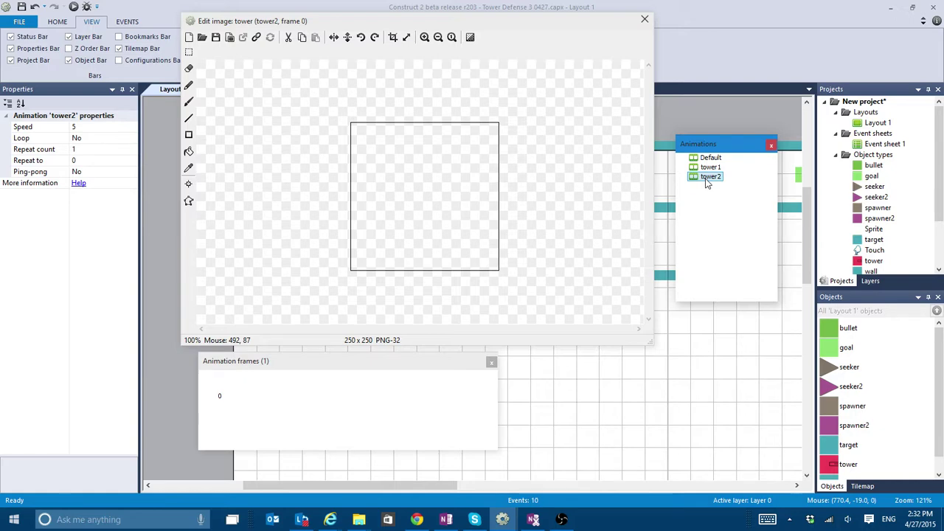
key(Delete)
key(Delete)
- Duplicate the tower's Default animation and name the copy tower1
right_click(704, 159)
click(741, 193)
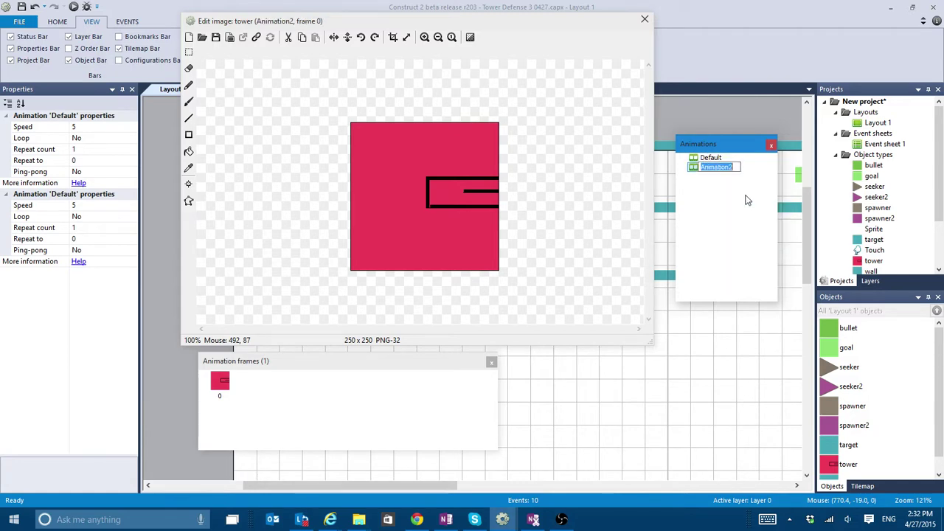
text(tower1)
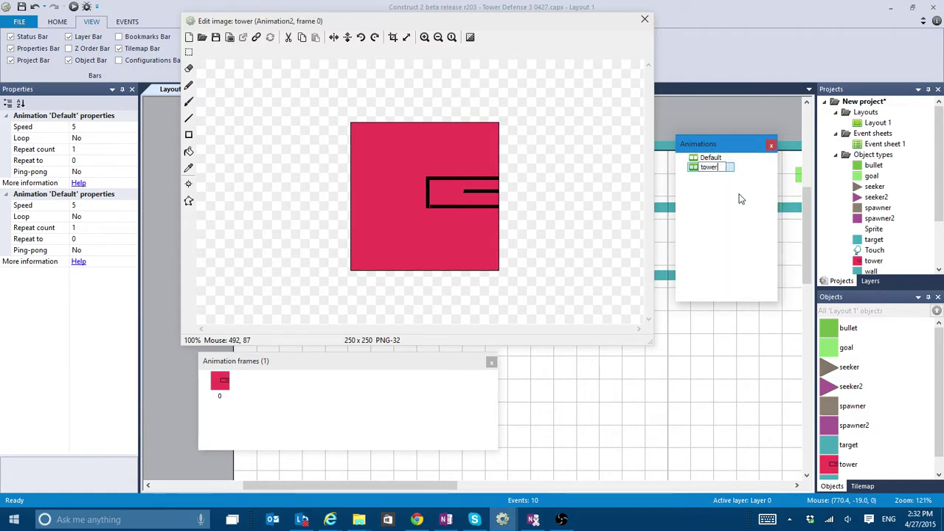
key(Return)
- Duplicate the tower1 animation with its tower image and name the copy tower2
click(710, 169)
right_click(706, 168)
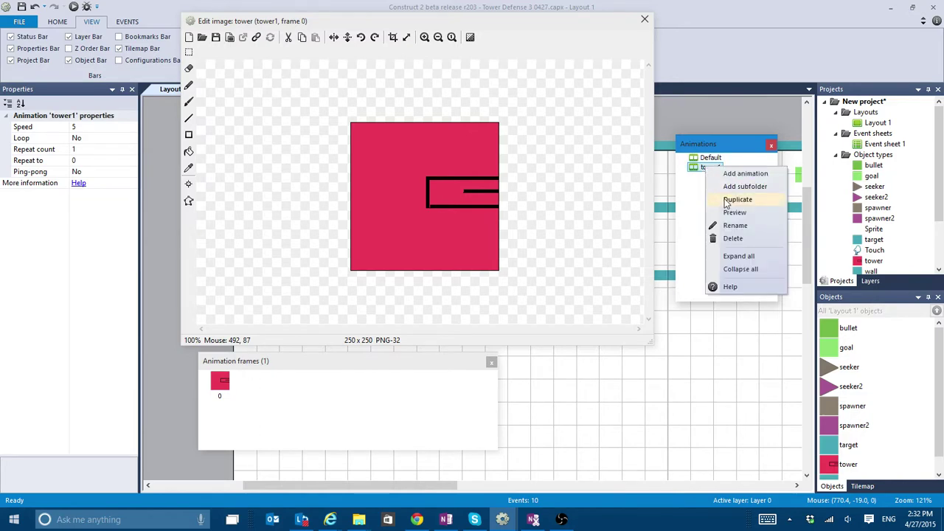
click(736, 199)
text(tow)
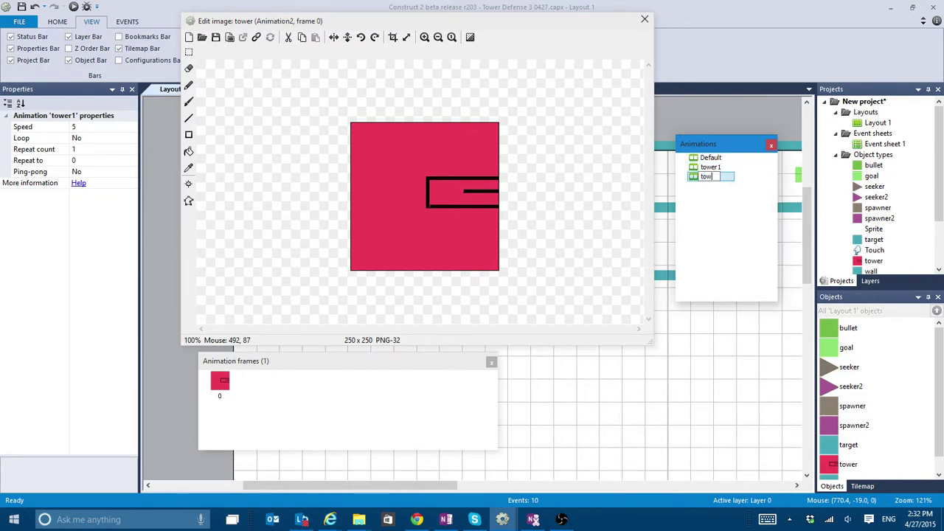
text(er2)
key(Return)
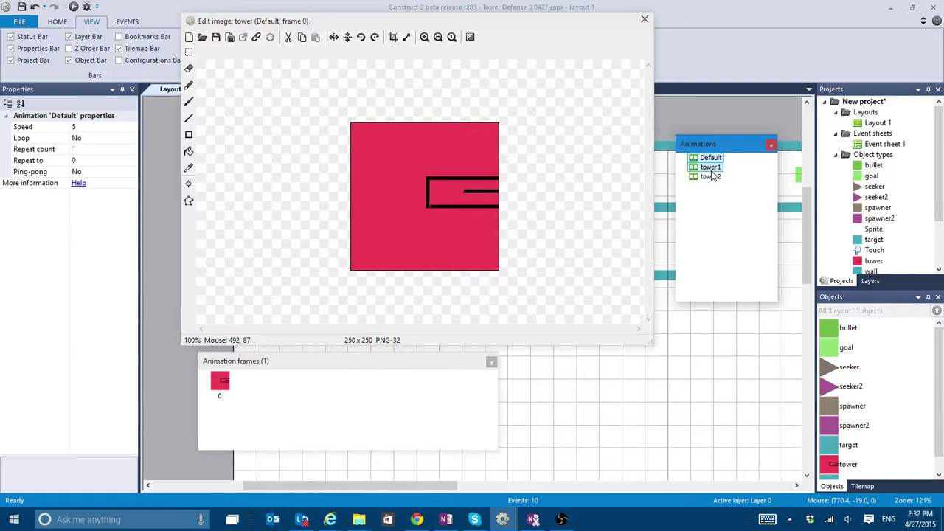
- Compare the tower1 and tower2 animations by switching between them
click(711, 168)
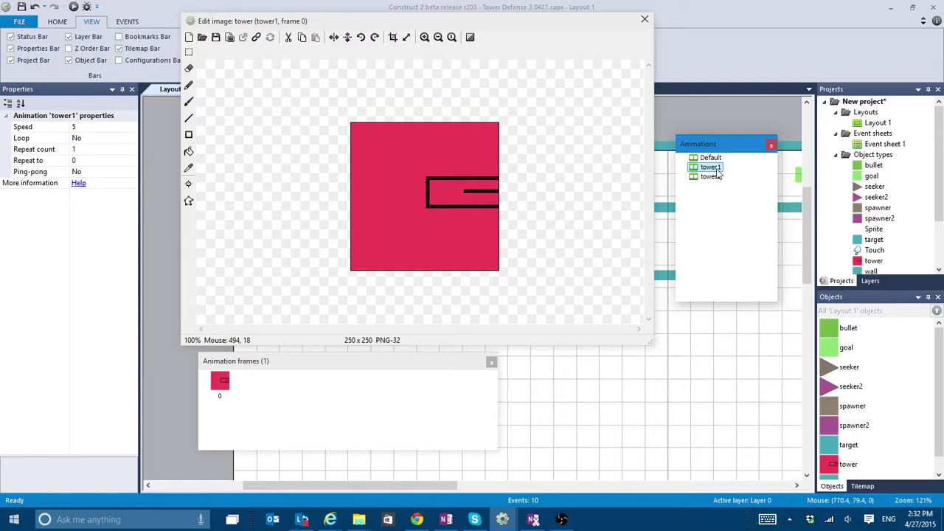
click(710, 178)
click(710, 170)
click(710, 177)
click(709, 178)
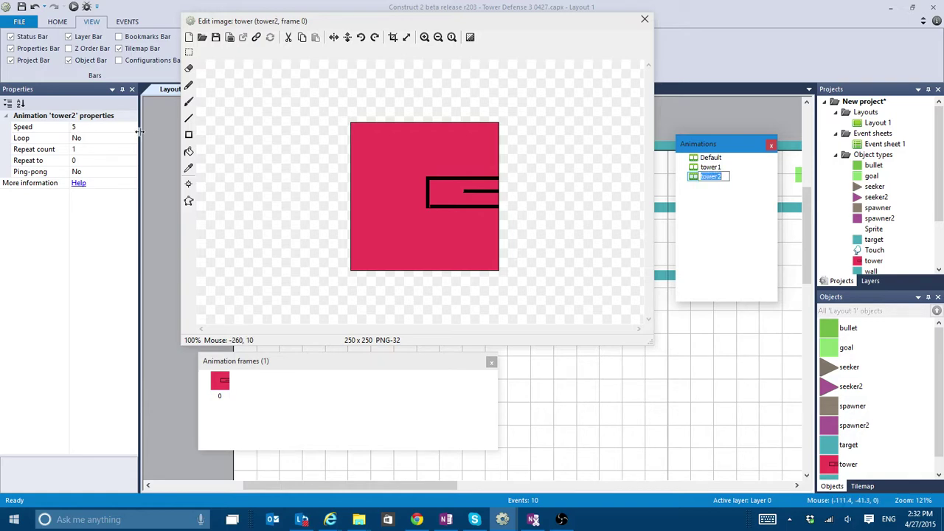
- Recolor the tower2 animation's body and barrel with a bright yellow fill (RGB 234, 248, 84), keeping the black outlines
click(189, 152)
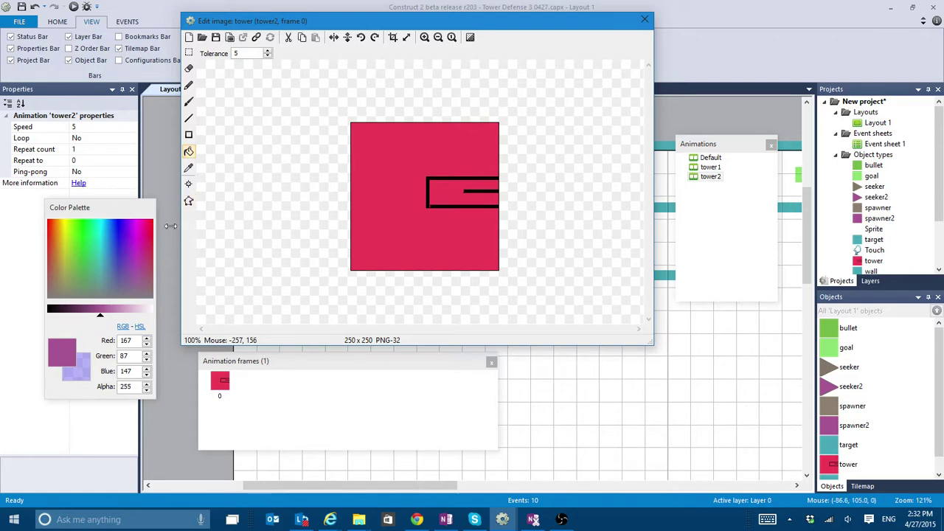
click(84, 267)
click(63, 259)
click(64, 251)
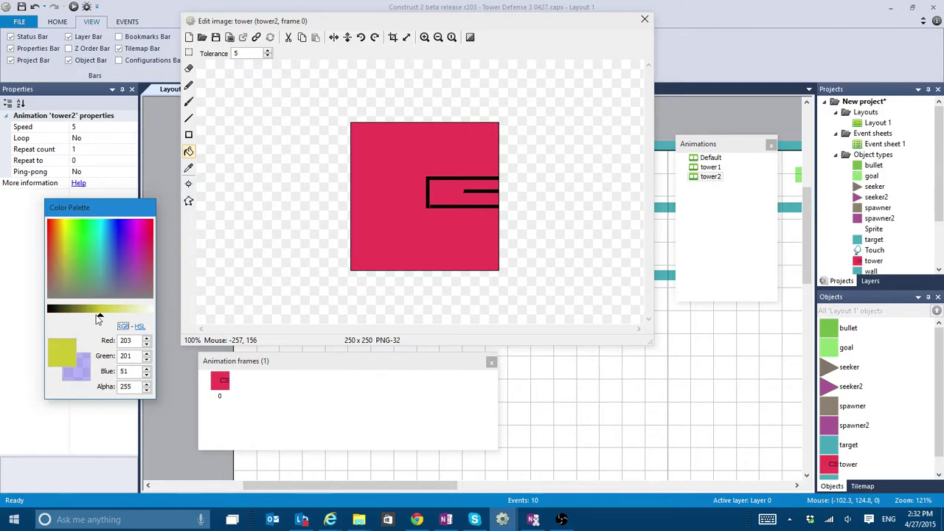
click(410, 169)
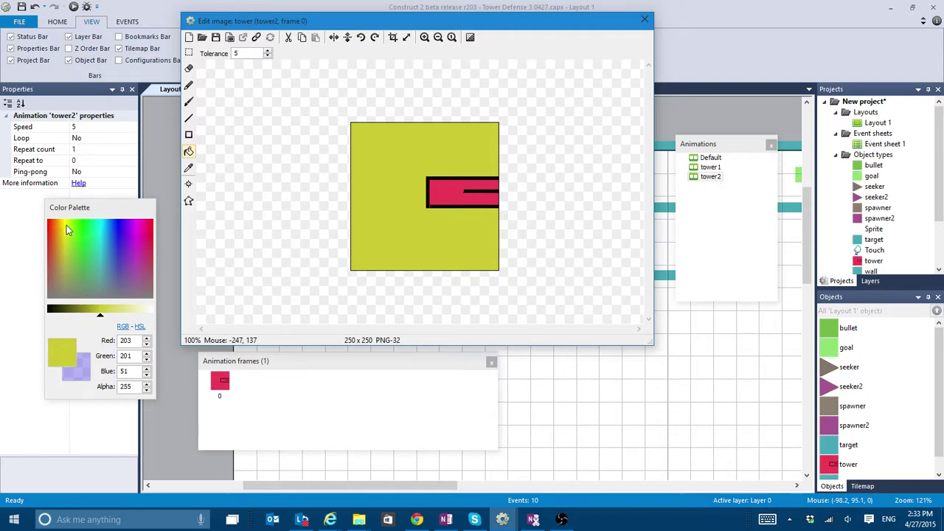
drag(118, 314, 116, 314)
click(360, 241)
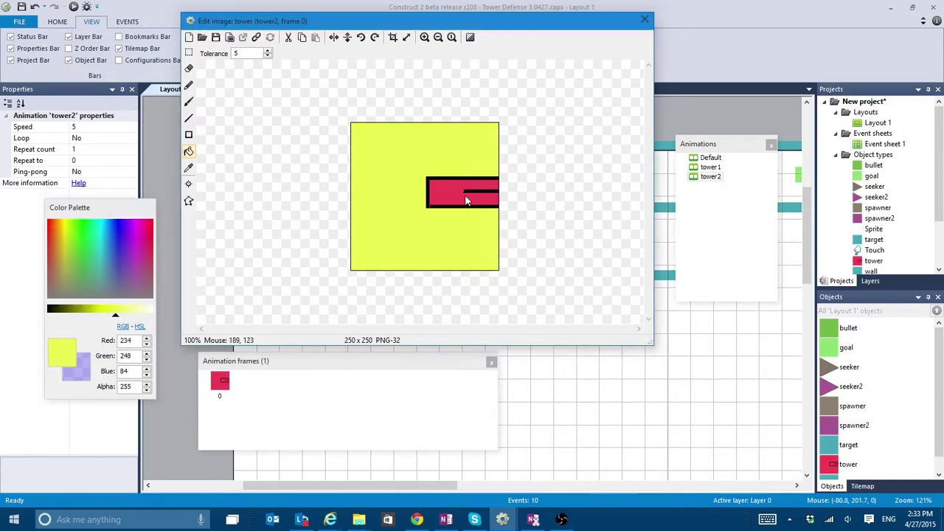
click(448, 204)
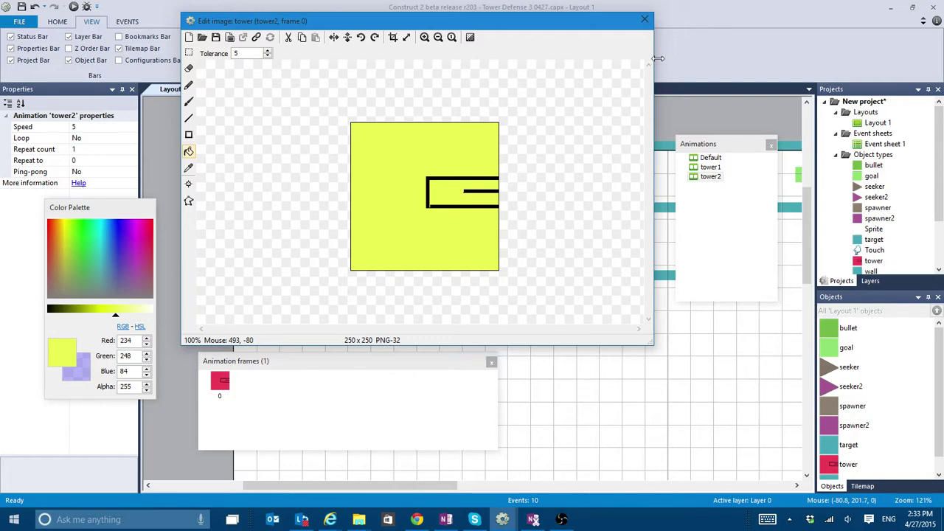
click(645, 20)
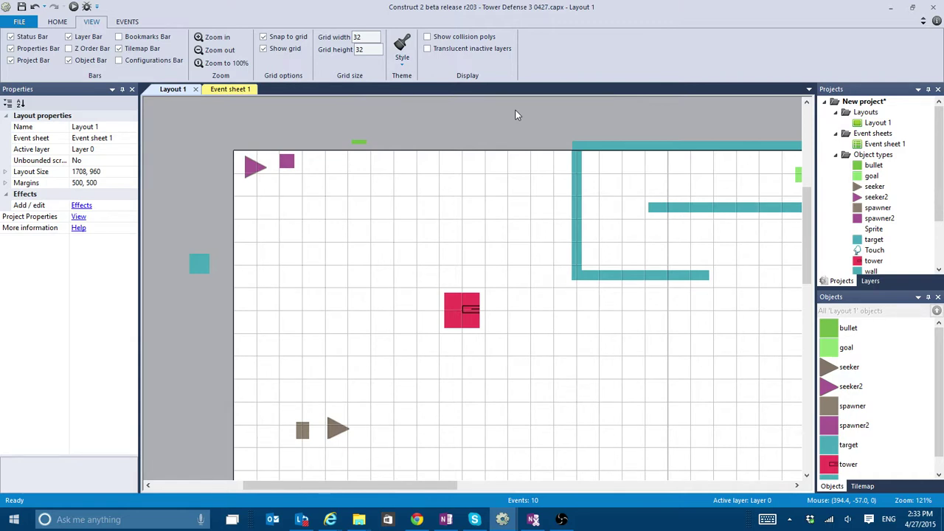
- Add a number instance variable named type to the tower and set its value to 1
click(462, 303)
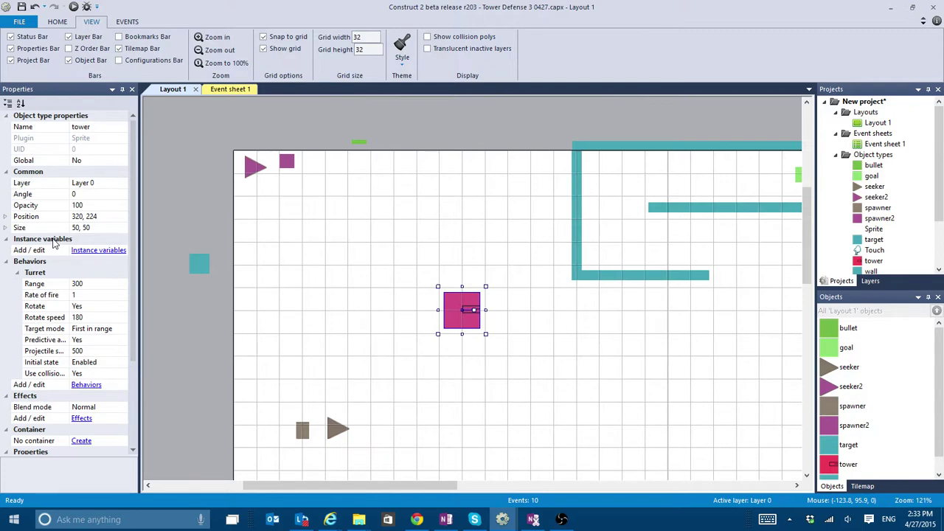
click(98, 250)
text(type)
key(Return)
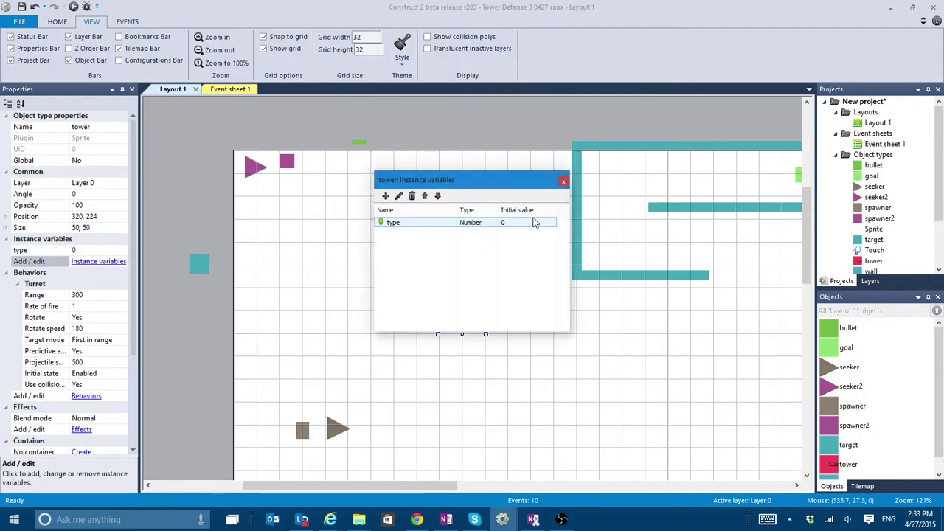
click(463, 225)
click(111, 250)
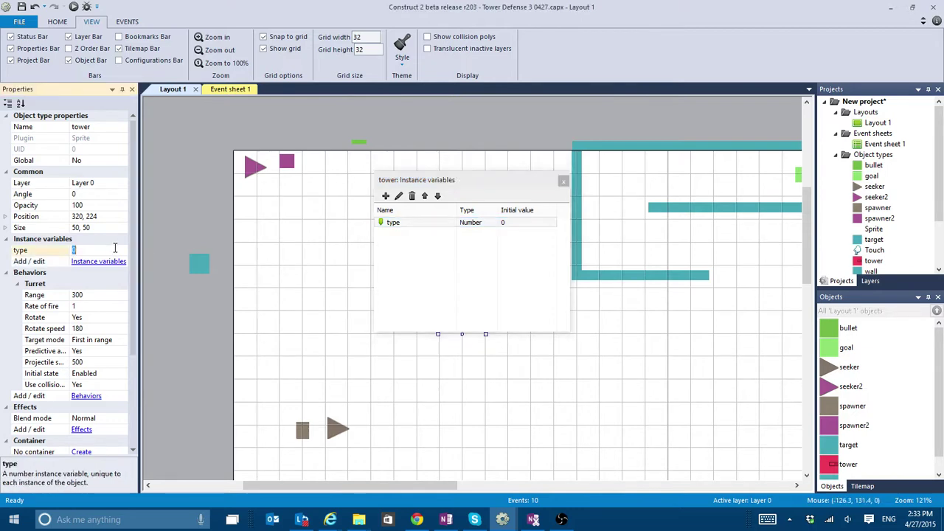
text(1)
key(Return)
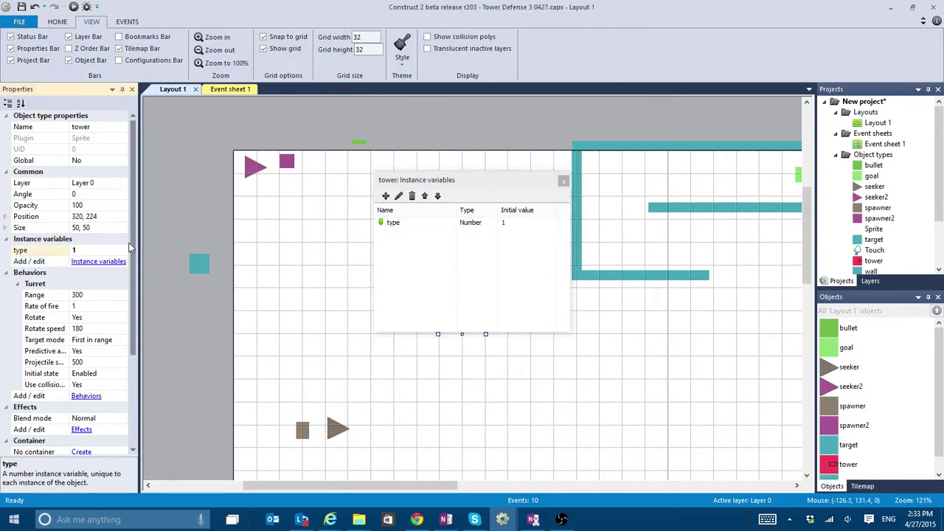
click(563, 181)
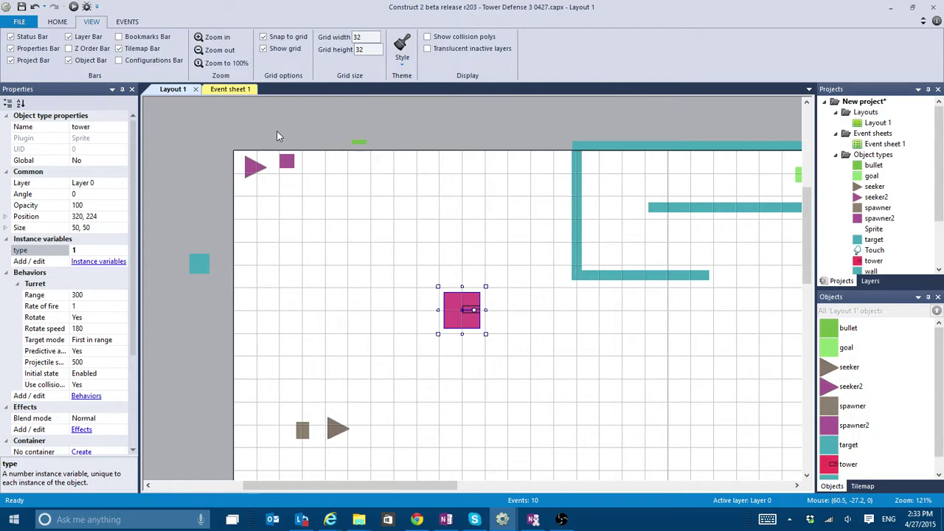
click(248, 90)
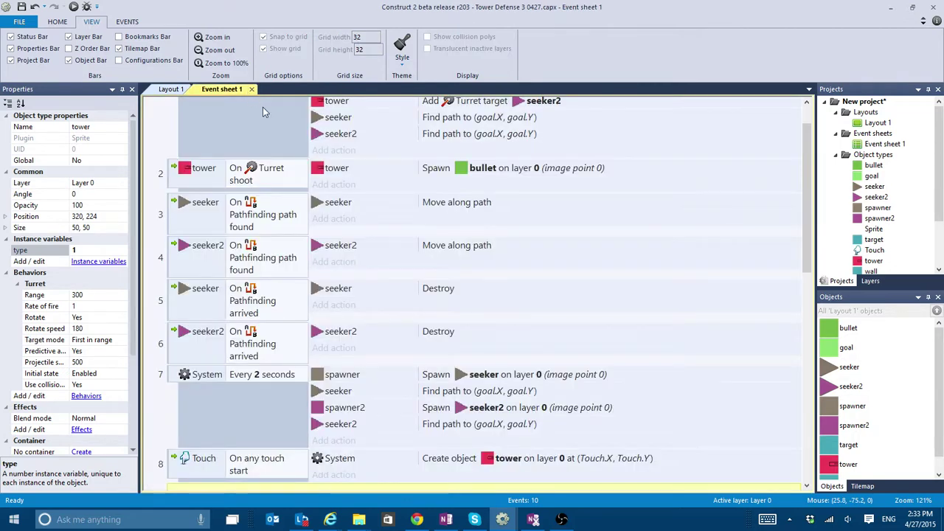
scroll(387, 273, down, 5)
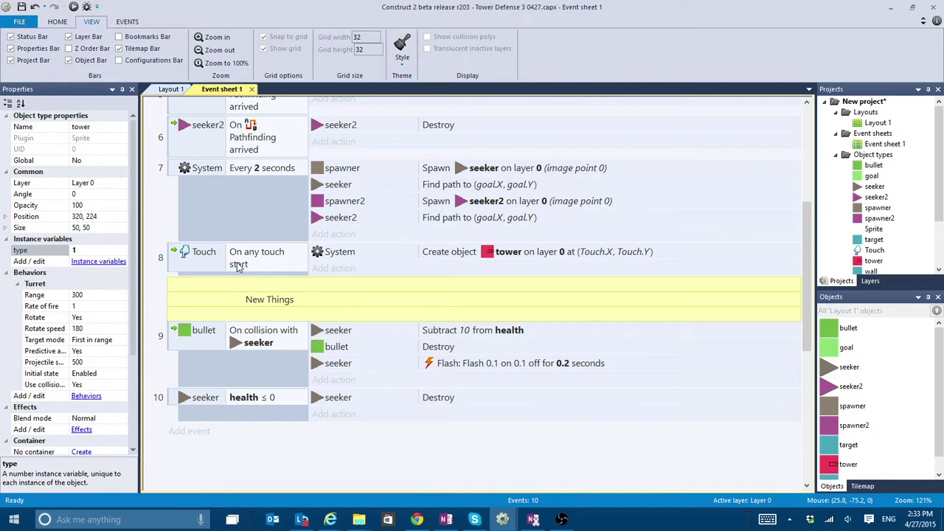
click(166, 89)
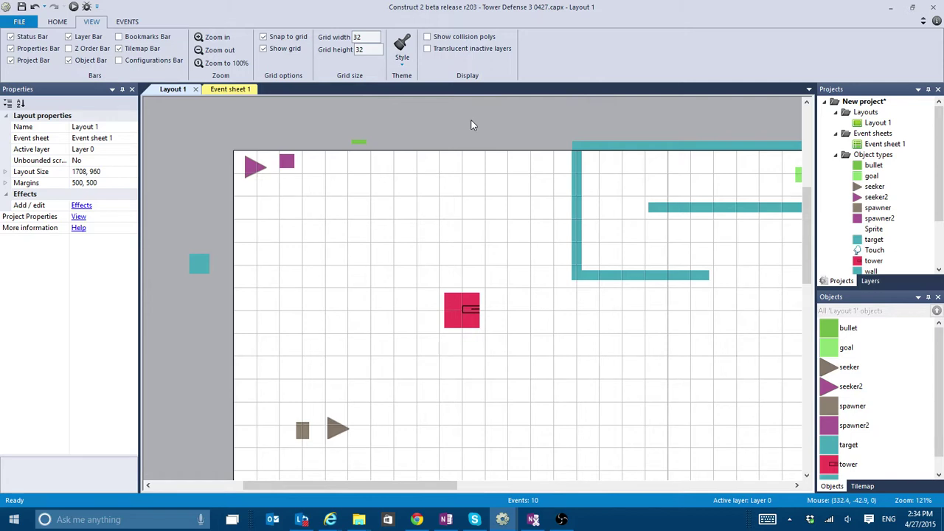
- Try resizing the vertical wall and the lower horizontal wall to 32 by 192, shifting the horizontal one down to the grid
click(578, 259)
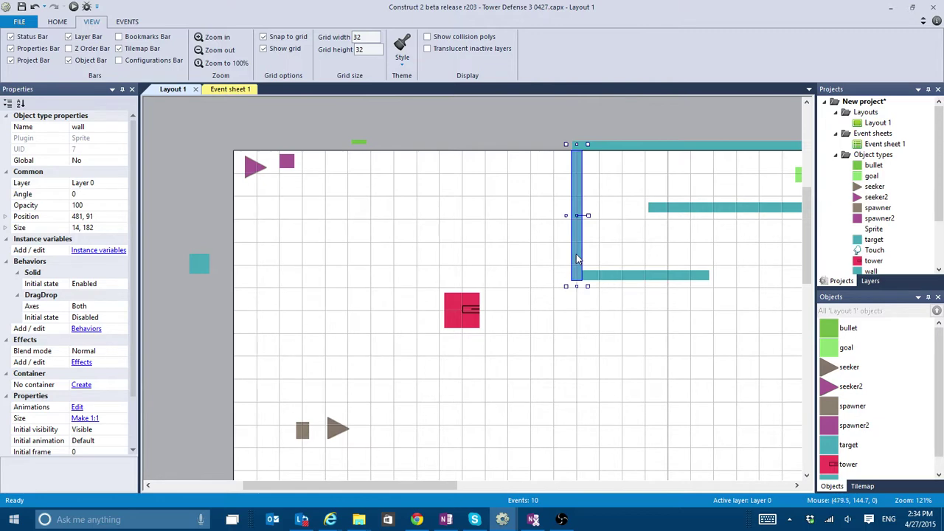
mouse_move(565, 215)
mouse_down()
mouse_move(557, 215)
mouse_move(568, 202)
mouse_move(559, 201)
mouse_move(573, 208)
mouse_up()
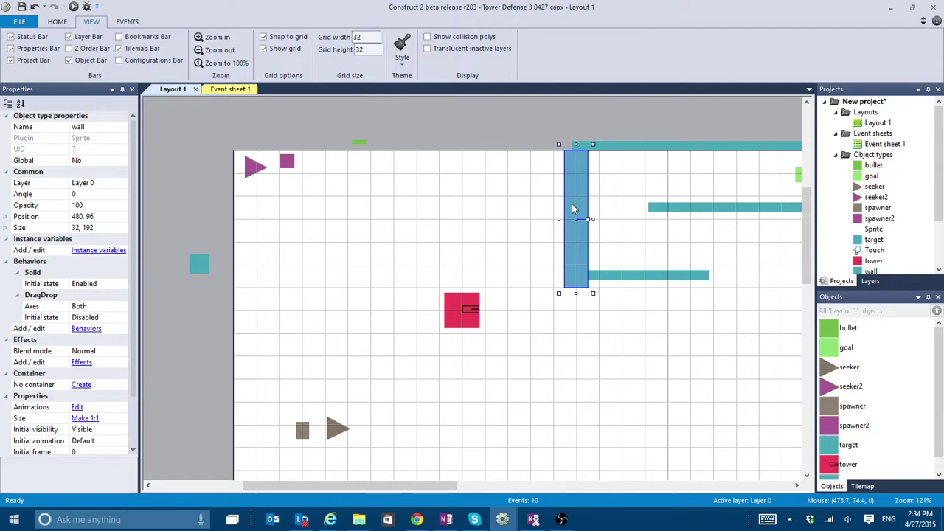
click(637, 283)
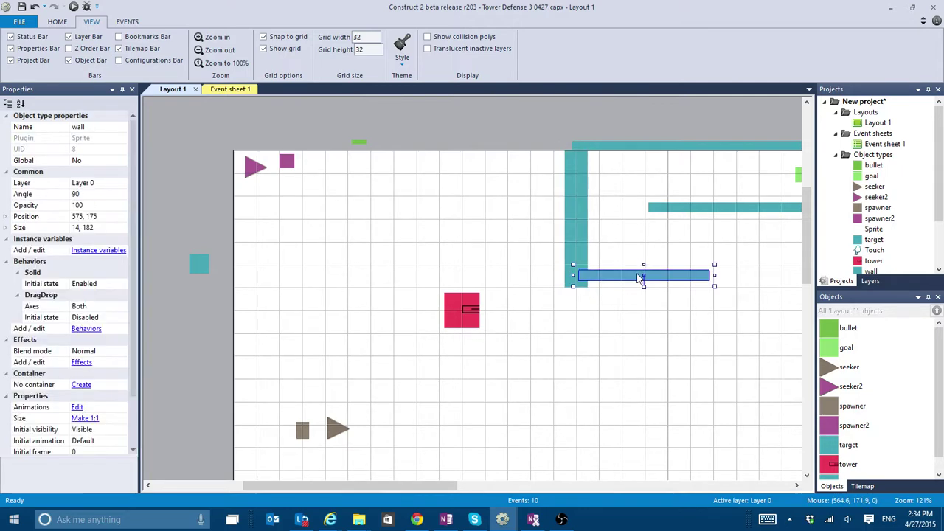
drag(644, 264, 643, 253)
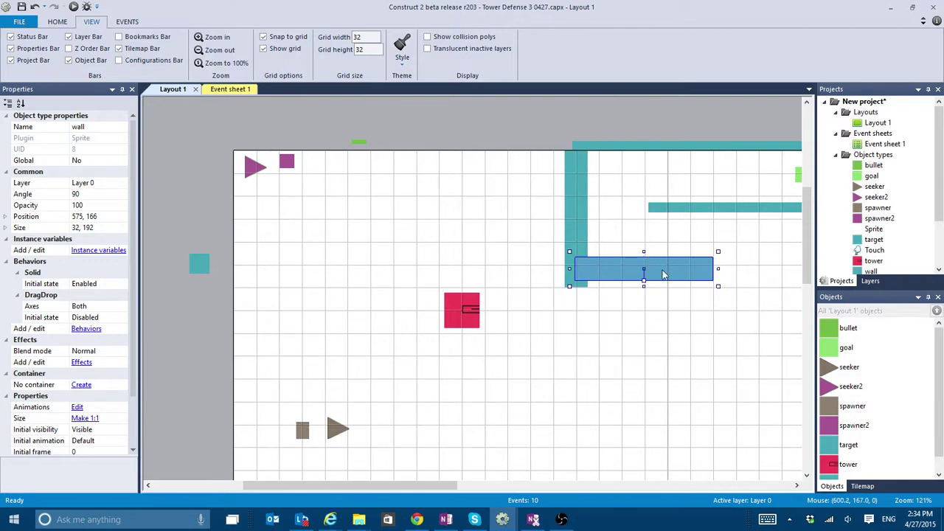
drag(662, 275, 662, 296)
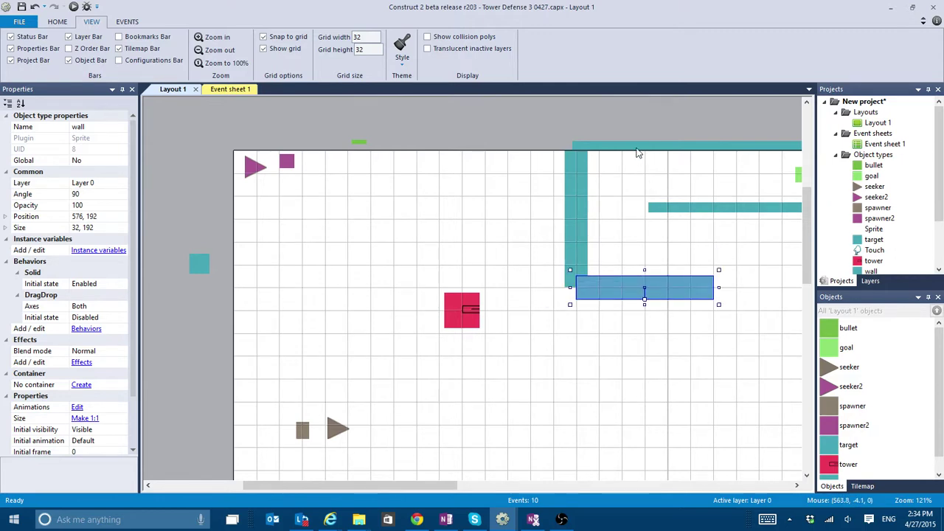
- Undo the wall move and both wall resizes
key(ctrl+z)
key(ctrl+z)
key(ctrl+z)
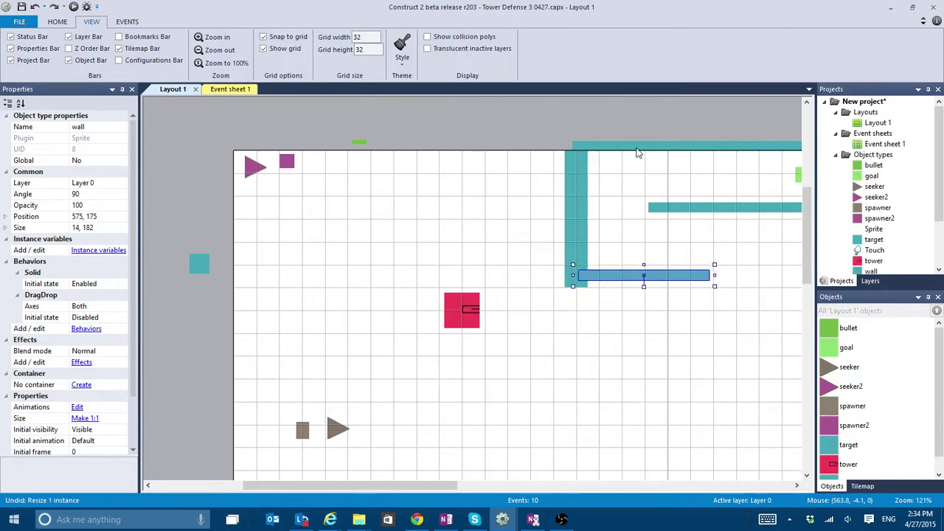
key(ctrl+z)
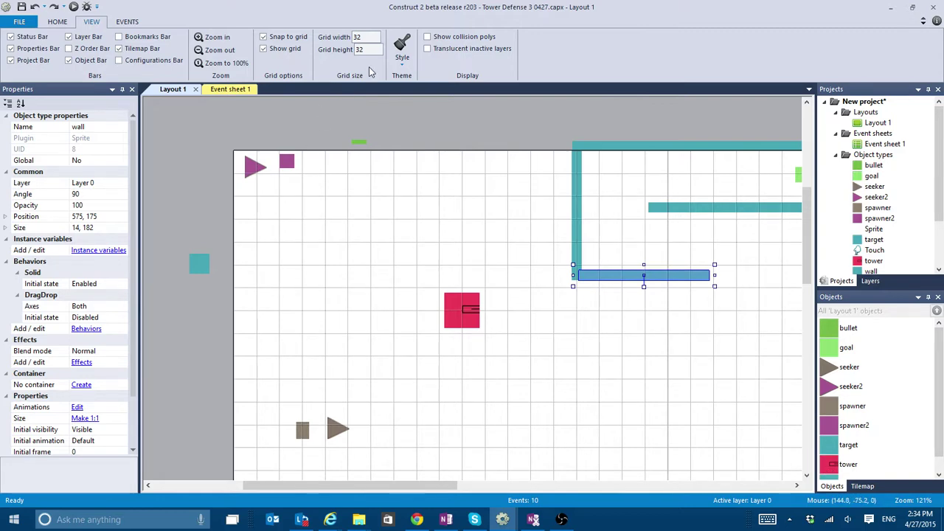
- Add the Drag & Drop behavior to the tower object
click(246, 90)
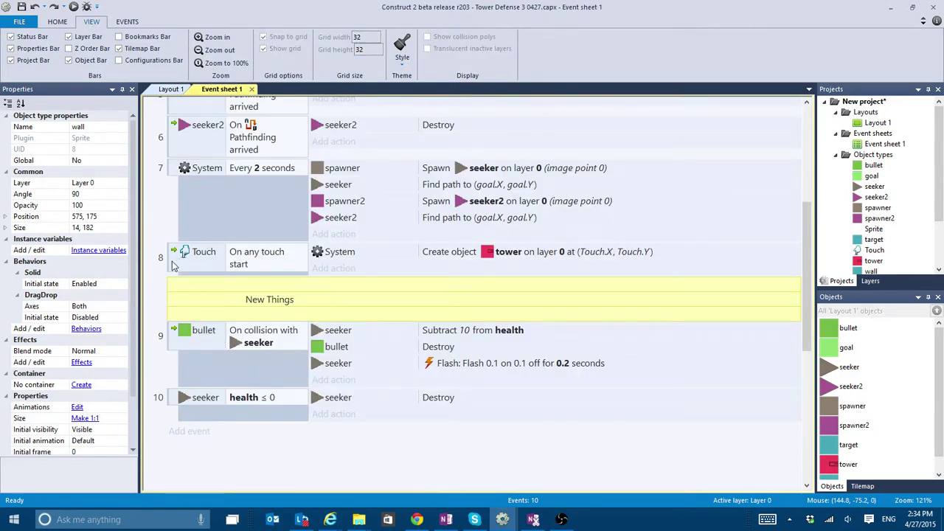
click(172, 263)
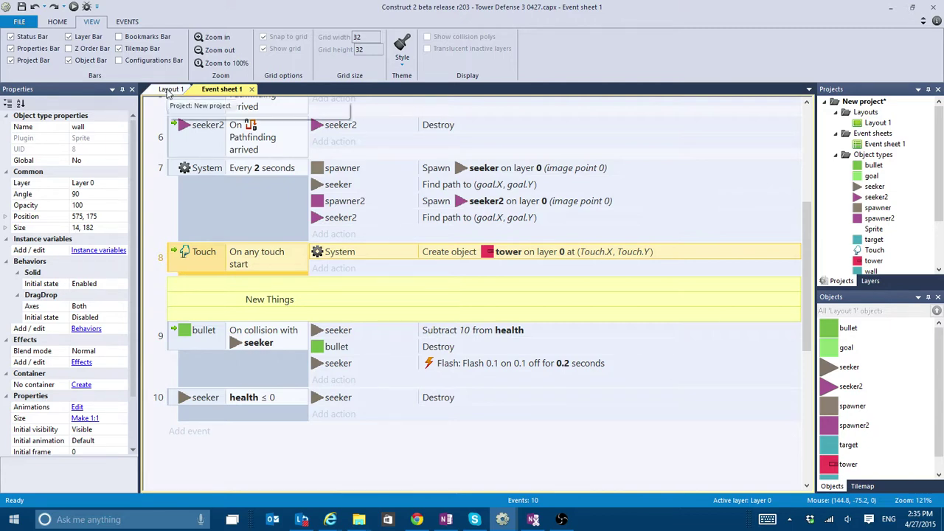
click(827, 466)
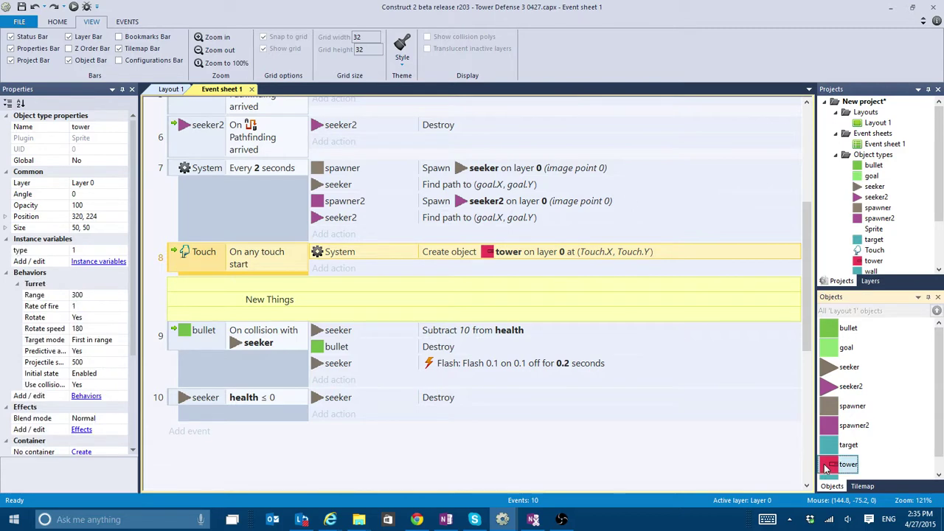
click(87, 396)
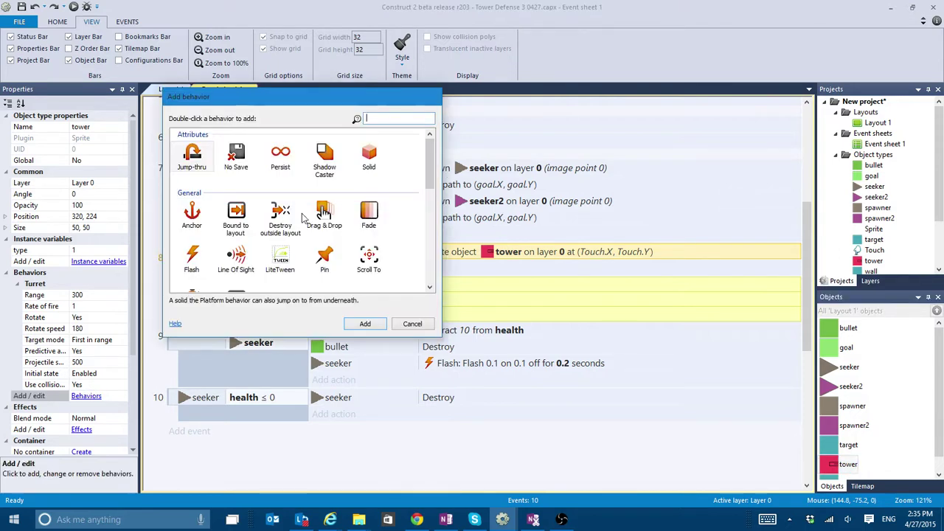
double_click(324, 214)
click(402, 140)
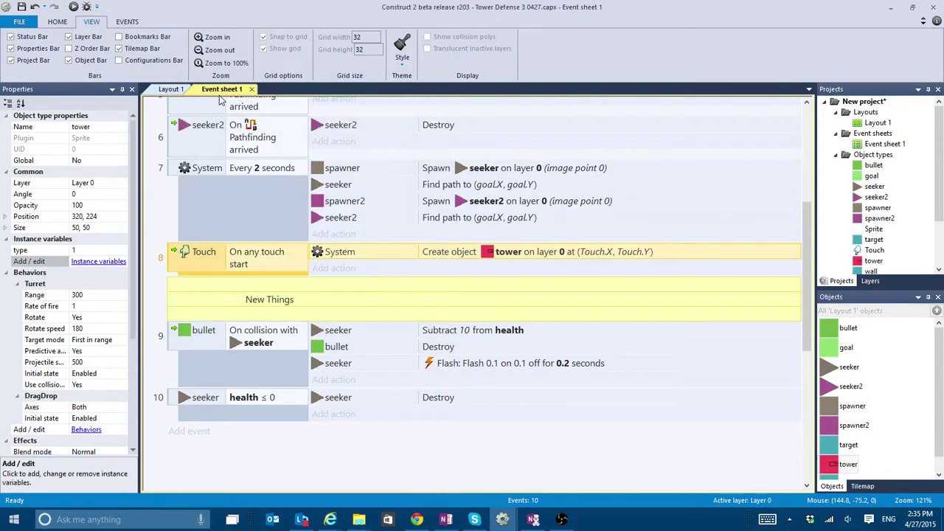
- Insert a new sprite in Layout 1, filled yellow (RGB 234, 248, 84) and crossed by two near-black diagonal lines of thickness 6
click(171, 89)
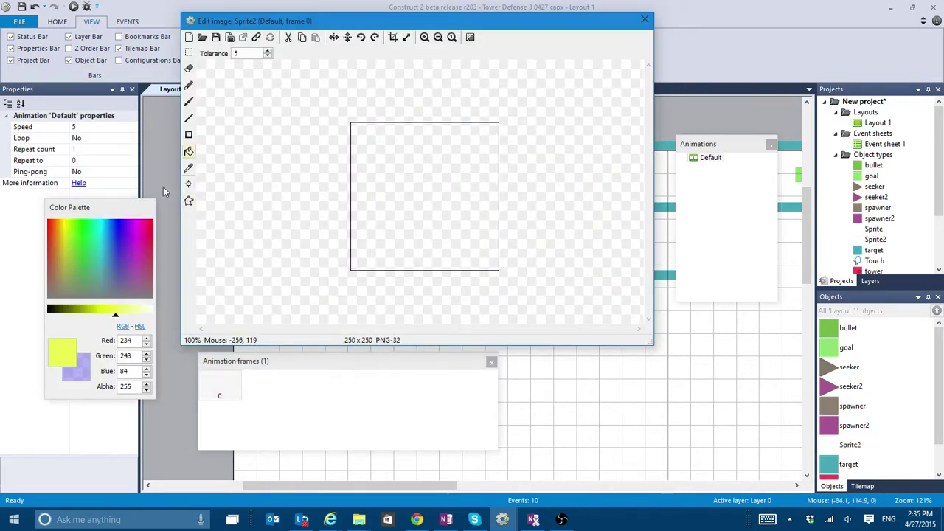
click(483, 227)
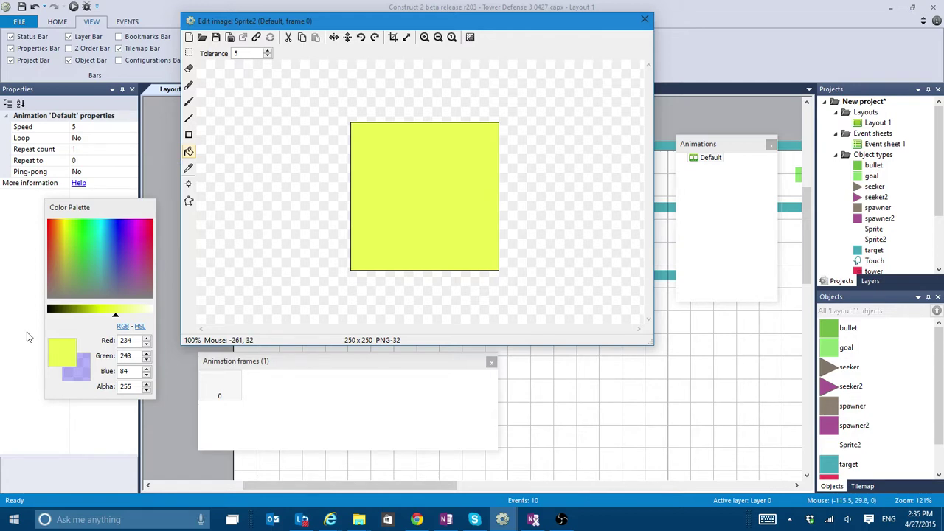
click(51, 309)
click(189, 119)
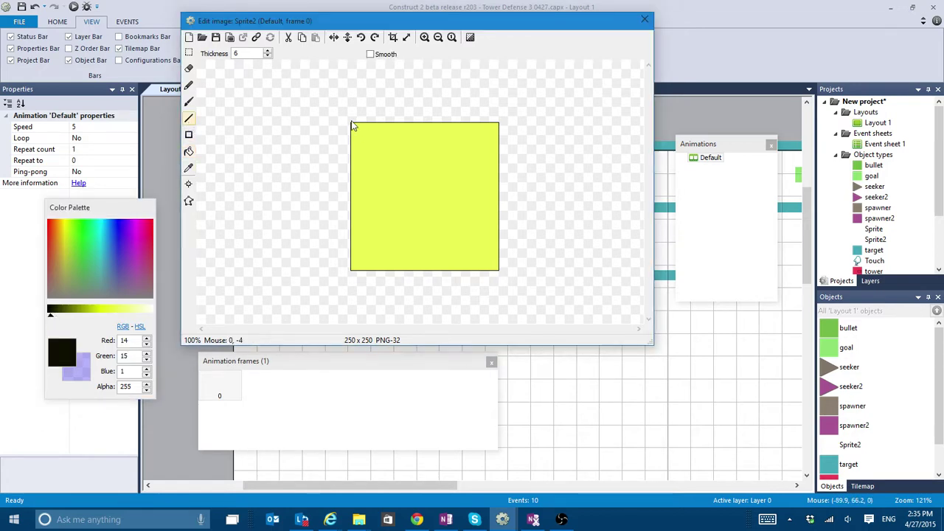
drag(353, 125, 498, 269)
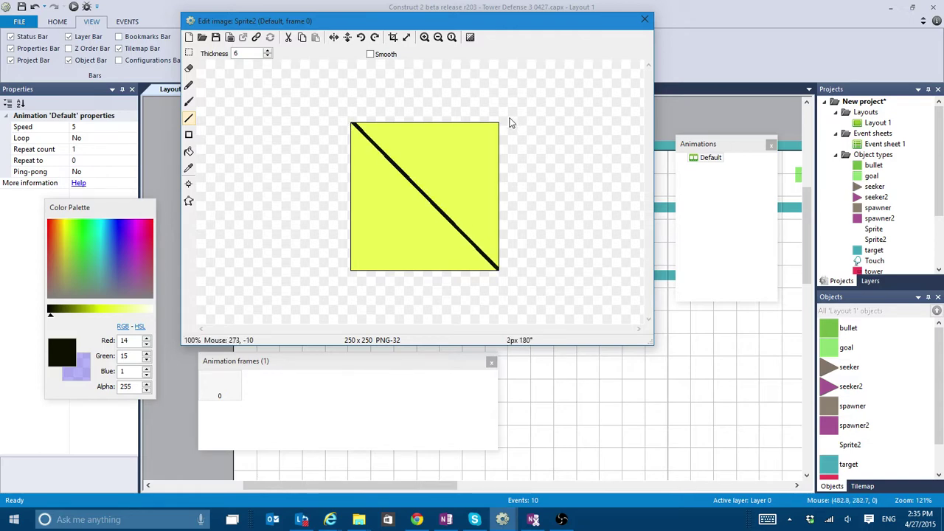
drag(497, 125, 353, 268)
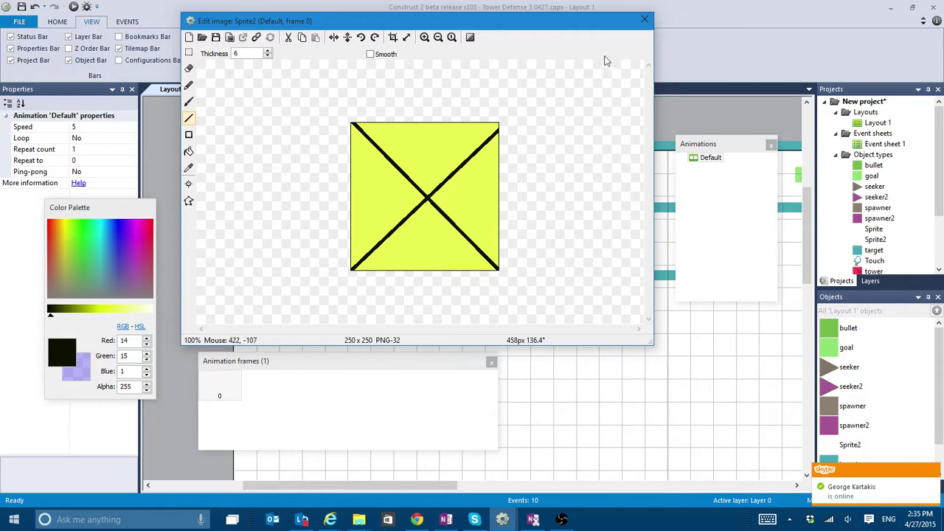
click(644, 20)
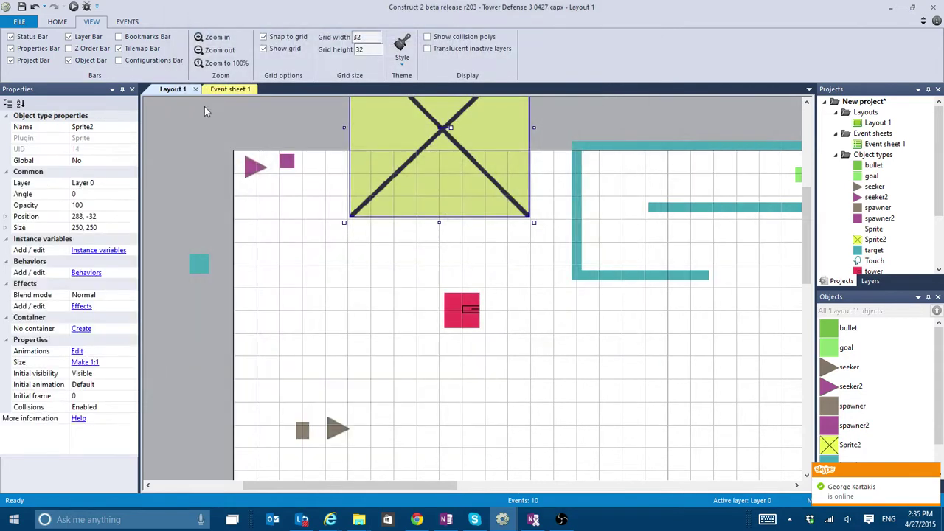
- Set the new yellow crossed sprite's size to 50, 50 and name it factory
click(104, 228)
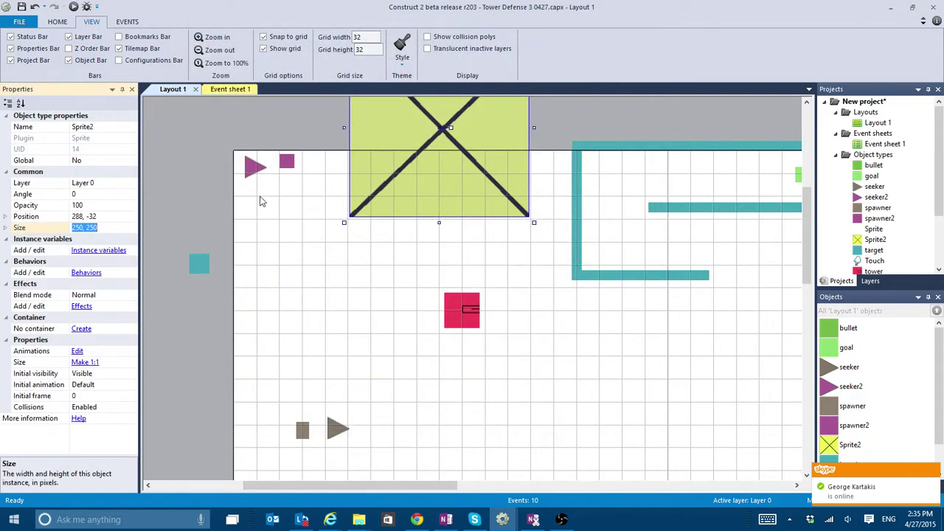
text(50, 50)
key(Return)
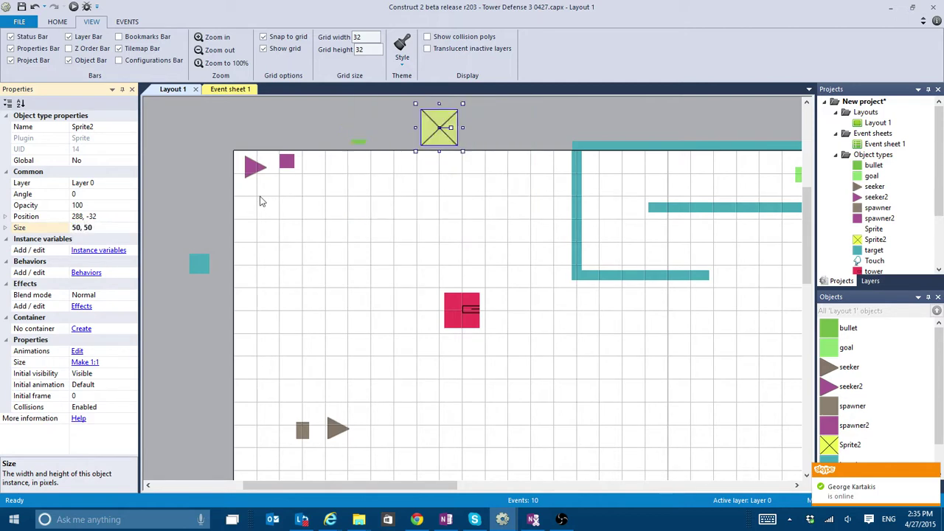
click(103, 128)
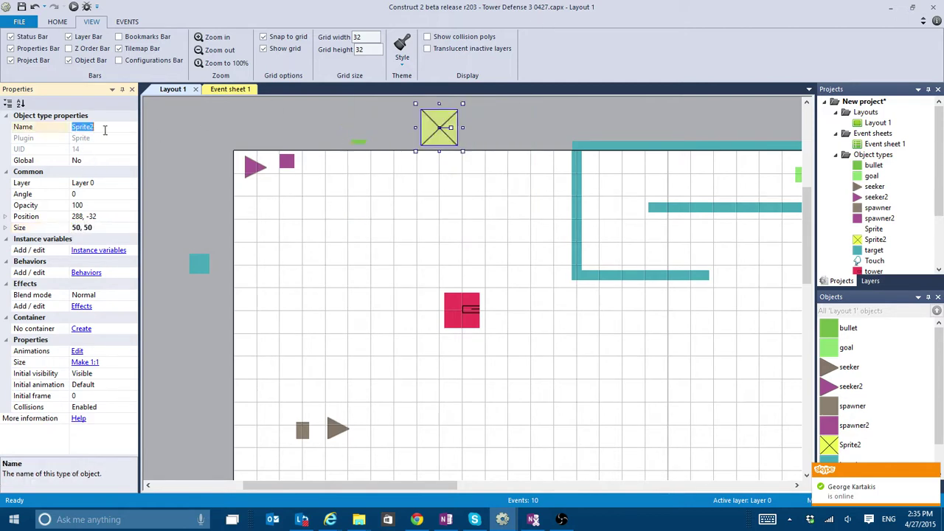
text(factory)
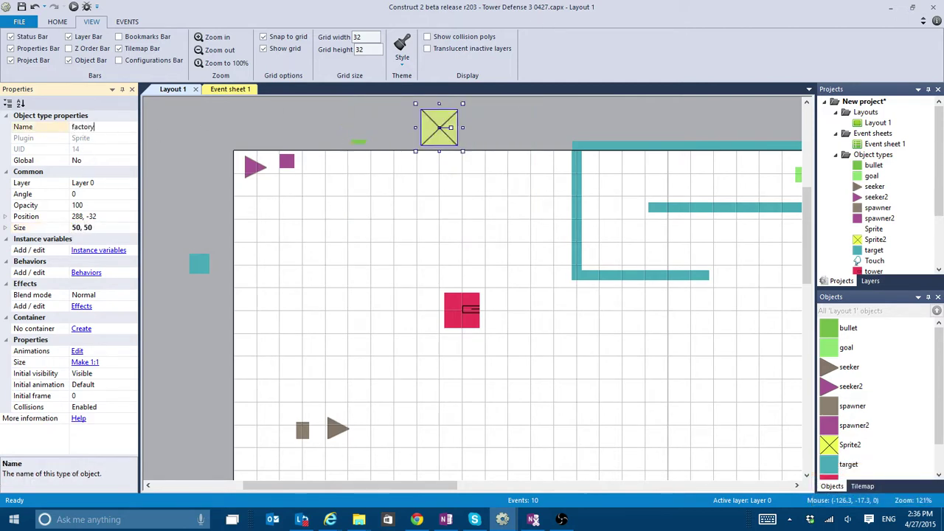
key(Return)
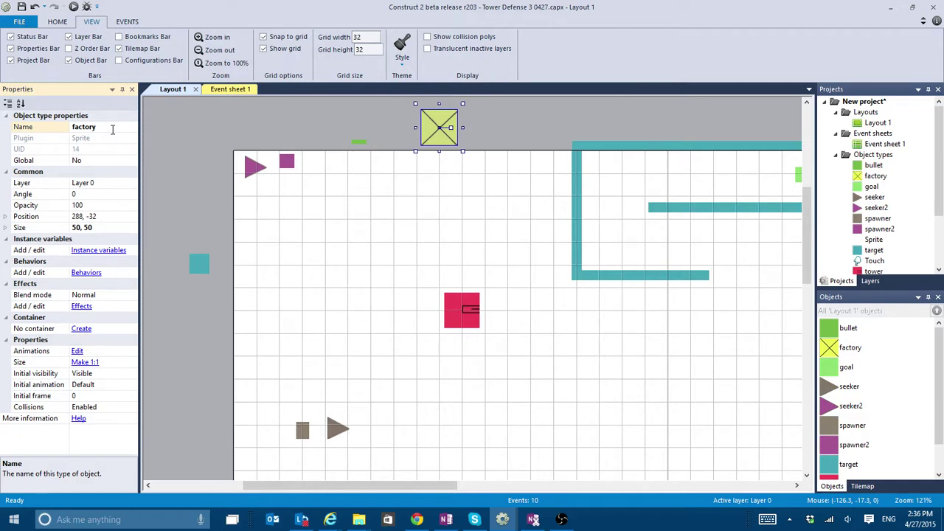
- Clone the factory sprite, place the clone beside it above the layout, and name the clone factory1
right_click(438, 125)
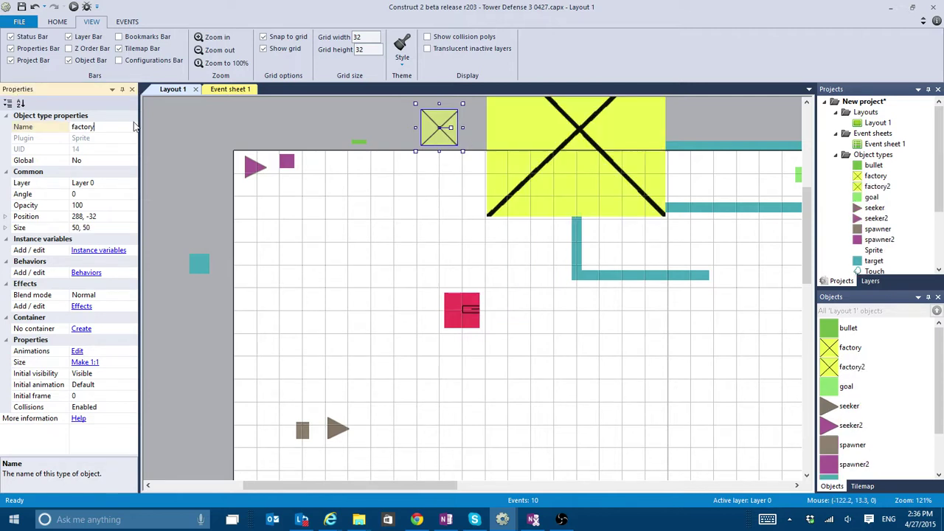
text(2)
key(Return)
click(516, 141)
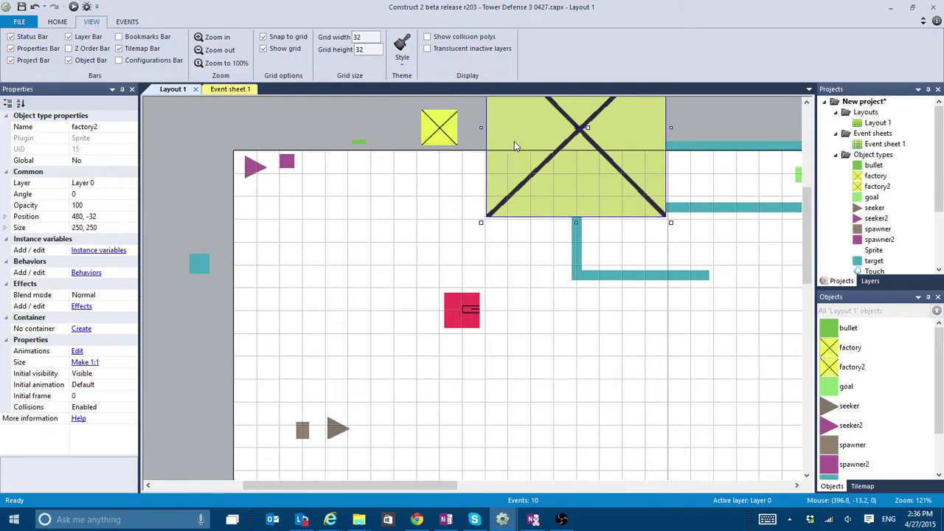
click(109, 130)
click(107, 128)
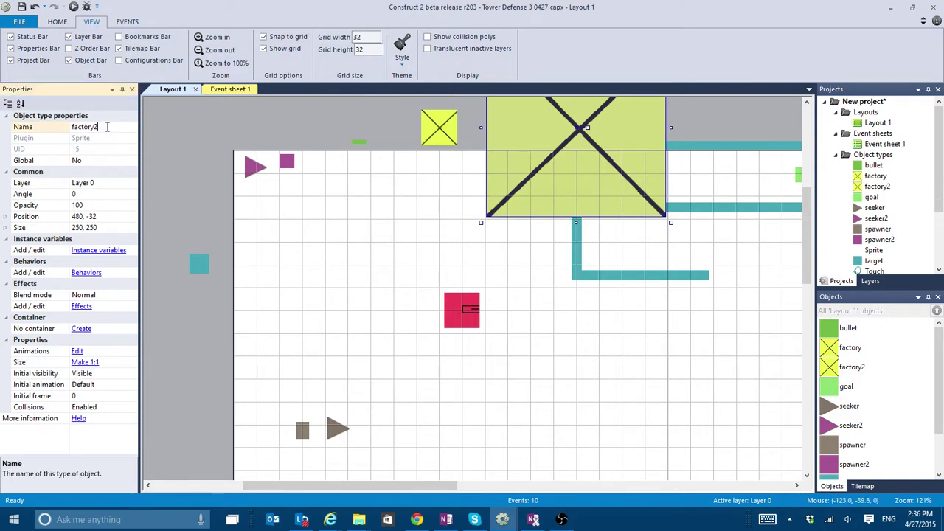
key(BackSpace)
text(1)
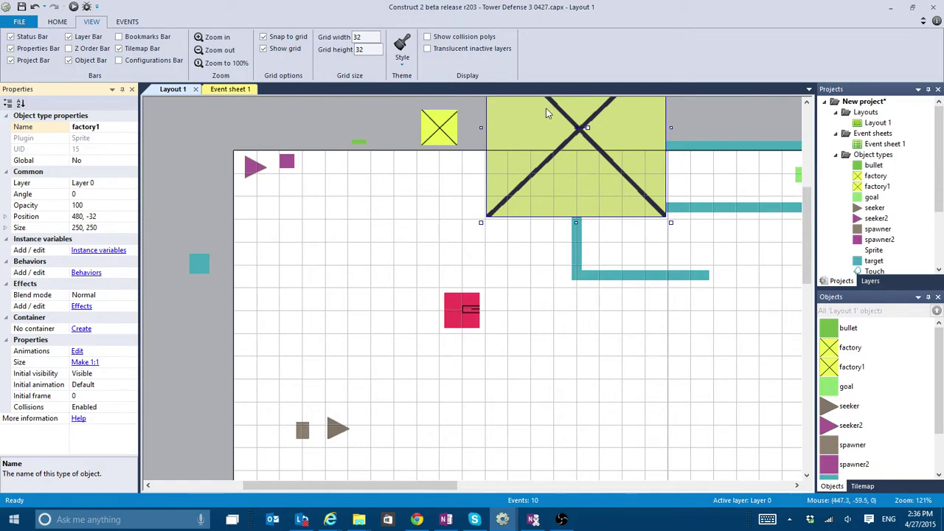
- Rename the original small yellow sprite factory2 and set factory1's size to 50, 50
click(440, 130)
click(104, 127)
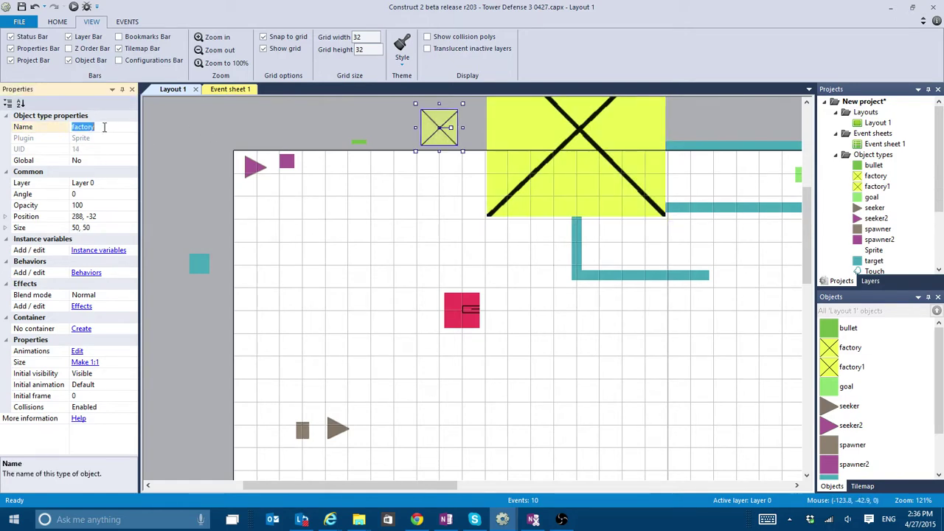
key(End)
text(2)
click(544, 213)
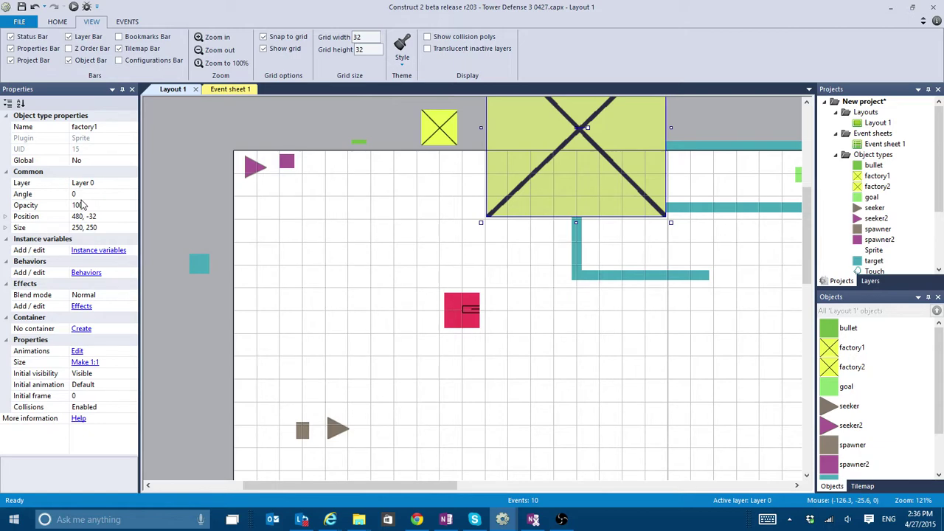
key(ctrl+z)
- Fill all four triangles of factory1's image with red (RGB 237, 59, 89)
double_click(576, 128)
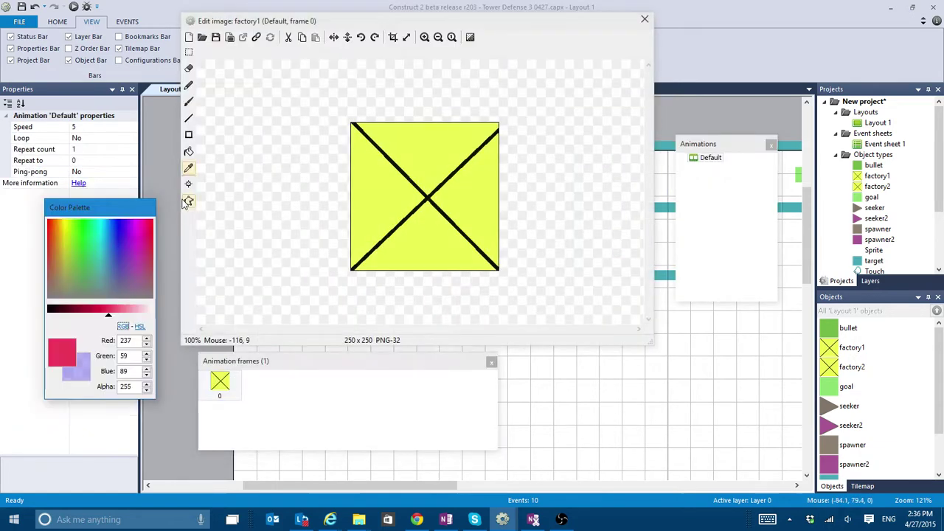
click(189, 152)
click(461, 147)
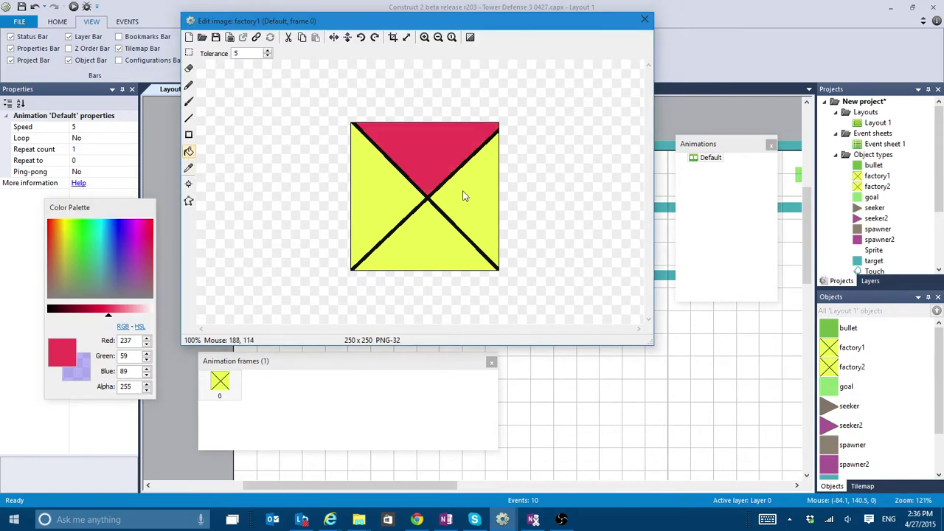
click(472, 196)
click(426, 239)
click(385, 186)
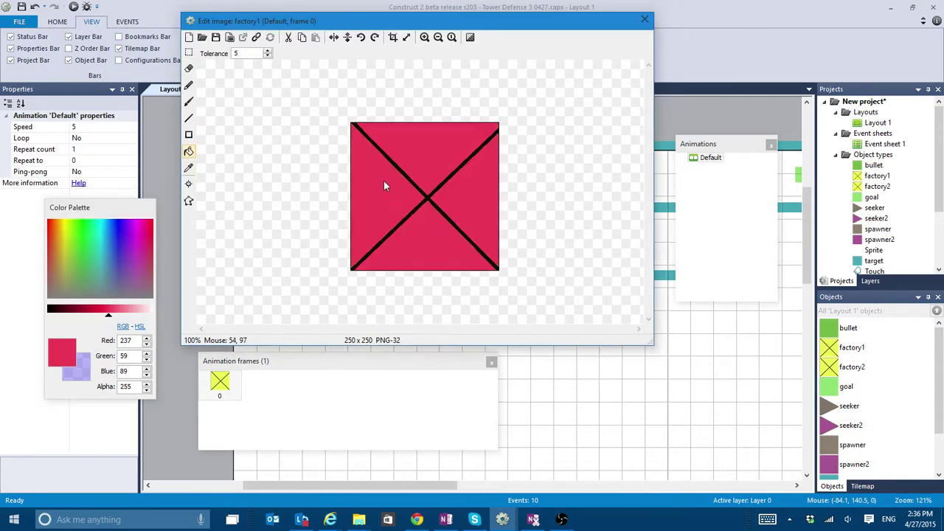
click(645, 20)
- Place factory1 at 576, 448 and factory2 at 256, 448 along the lower part of the layout
drag(571, 128, 480, 128)
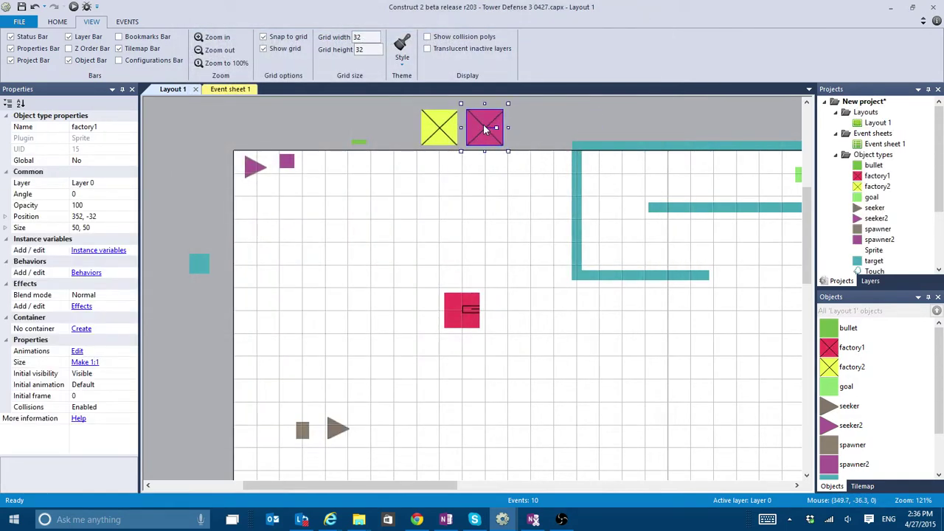
click(459, 322)
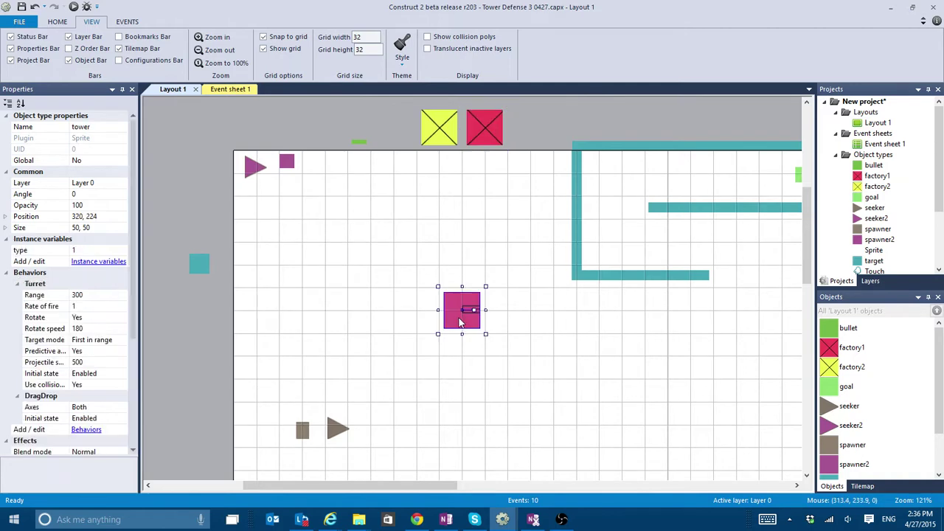
click(440, 130)
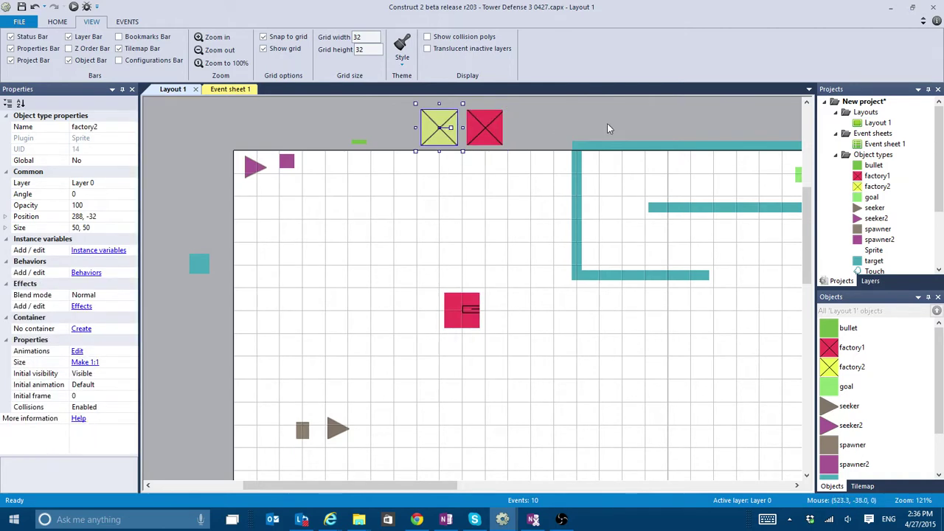
scroll(508, 140, down, 2)
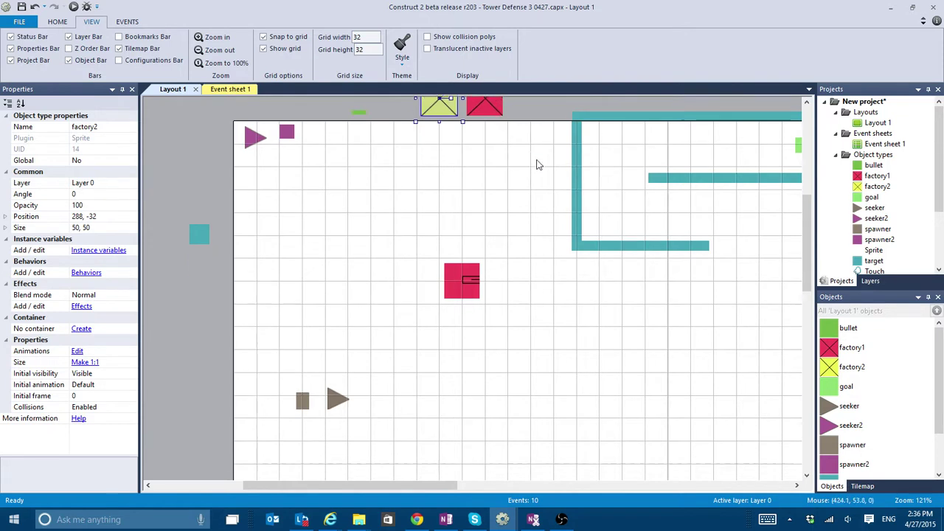
drag(496, 101, 647, 427)
scroll(632, 400, up, 2)
scroll(631, 400, down, 2)
drag(439, 102, 413, 440)
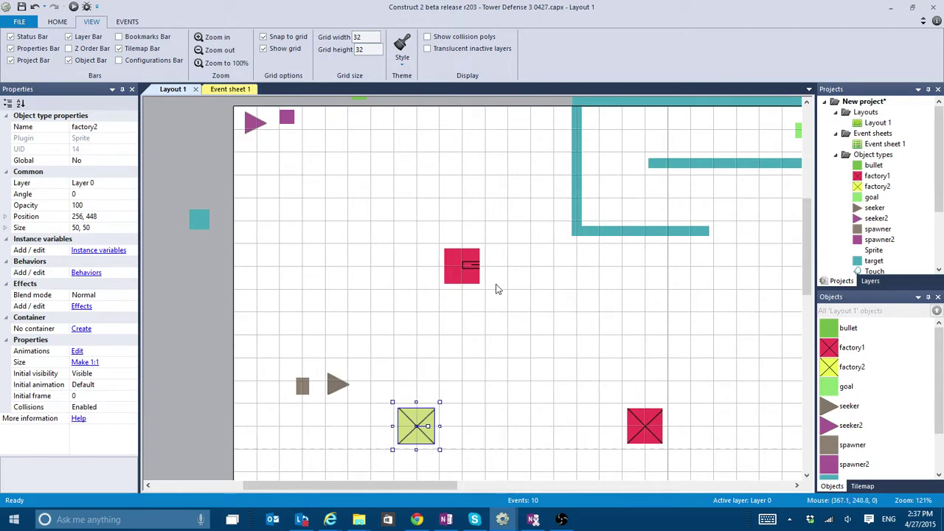
click(642, 424)
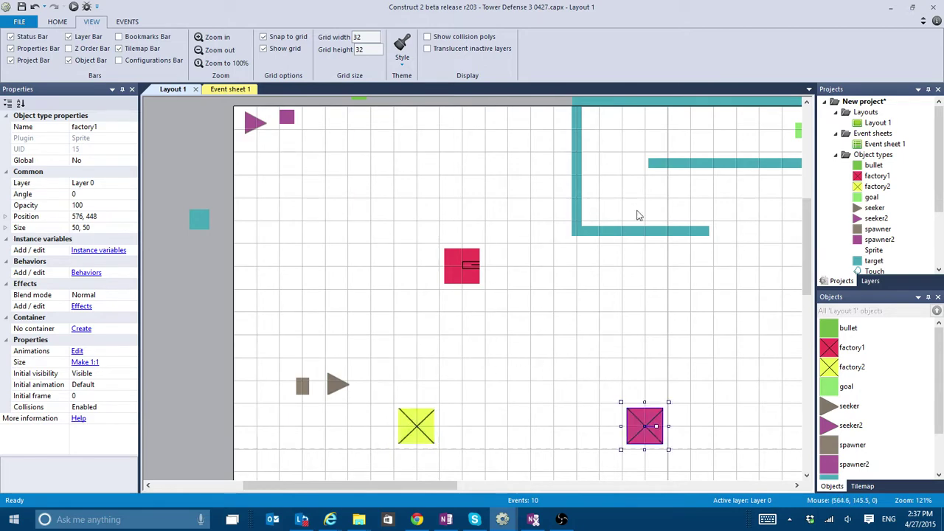
- Run the game preview and move several towers around to test dragging, then return to Event sheet 1
click(230, 89)
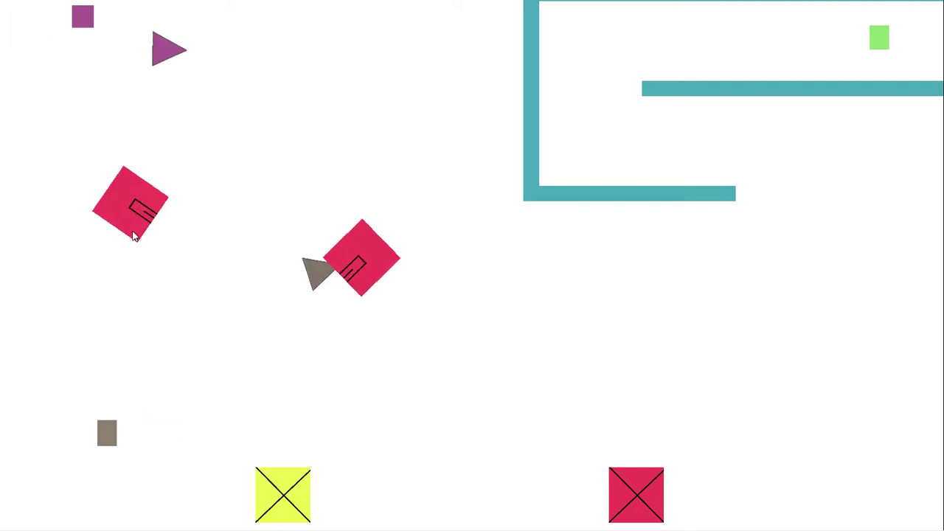
drag(134, 232, 789, 320)
drag(506, 338, 147, 244)
drag(369, 258, 710, 313)
drag(527, 346, 218, 260)
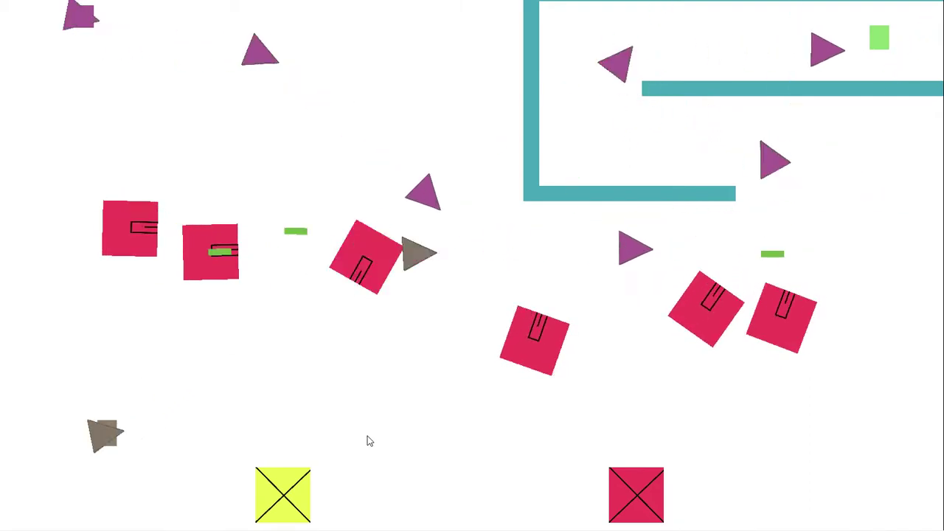
key(alt+Tab)
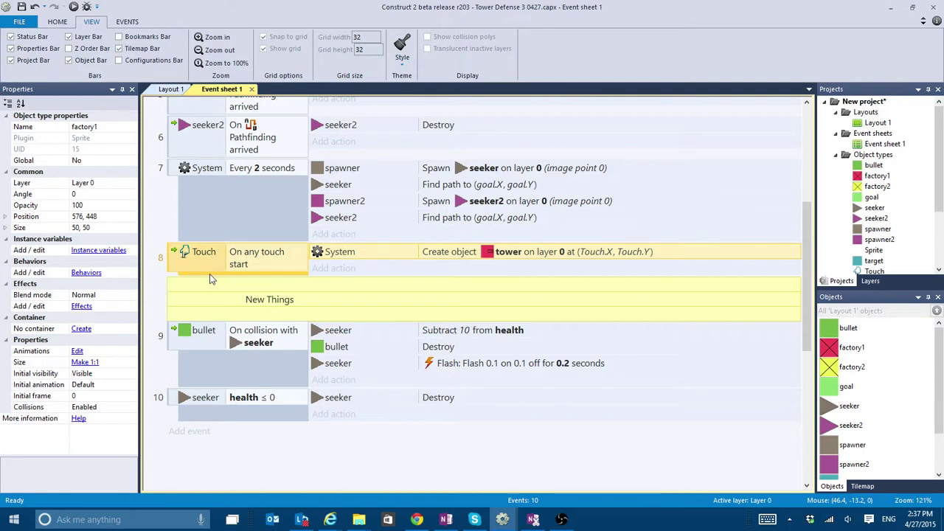
- Add a Touch event that triggers on touched object factory1
click(197, 433)
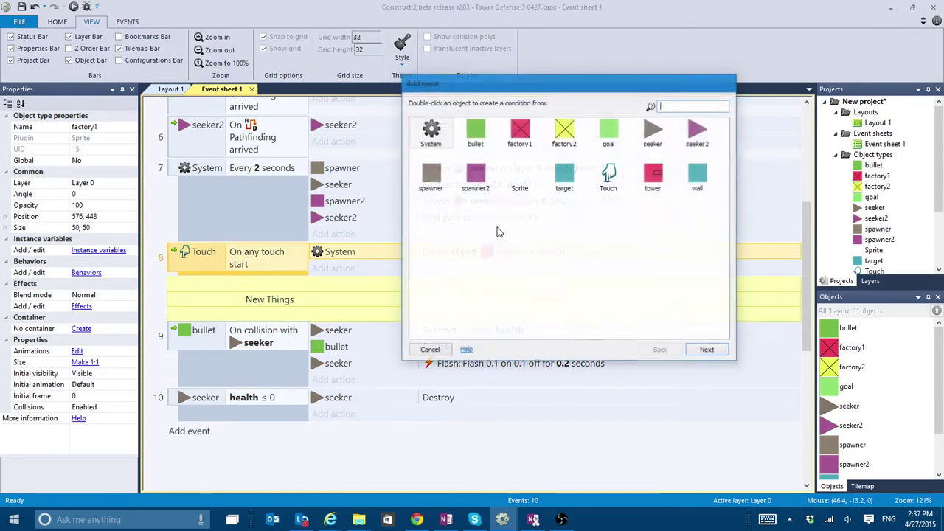
double_click(608, 175)
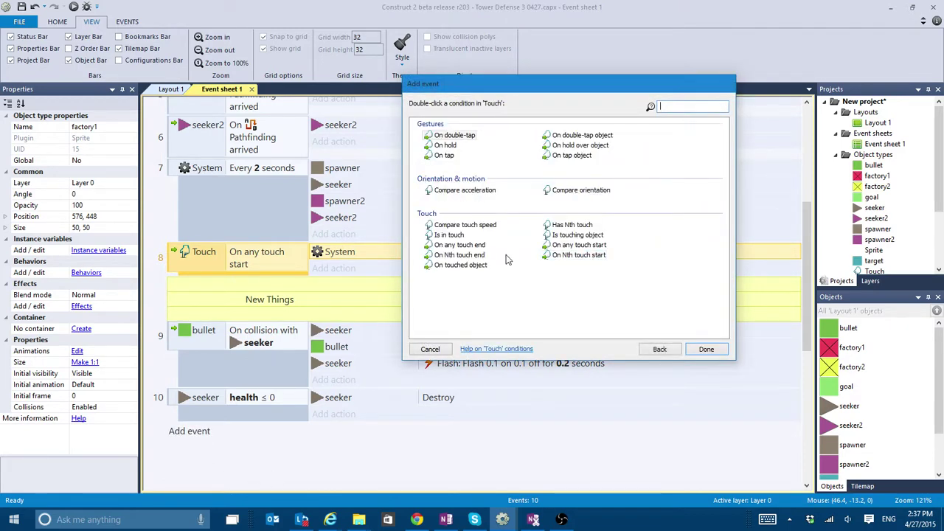
key(Escape)
click(597, 328)
double_click(395, 237)
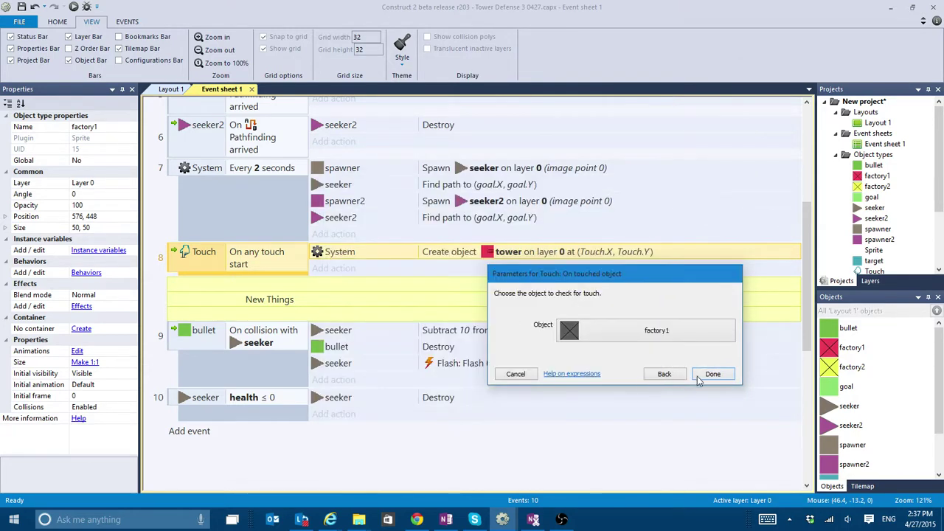
click(713, 374)
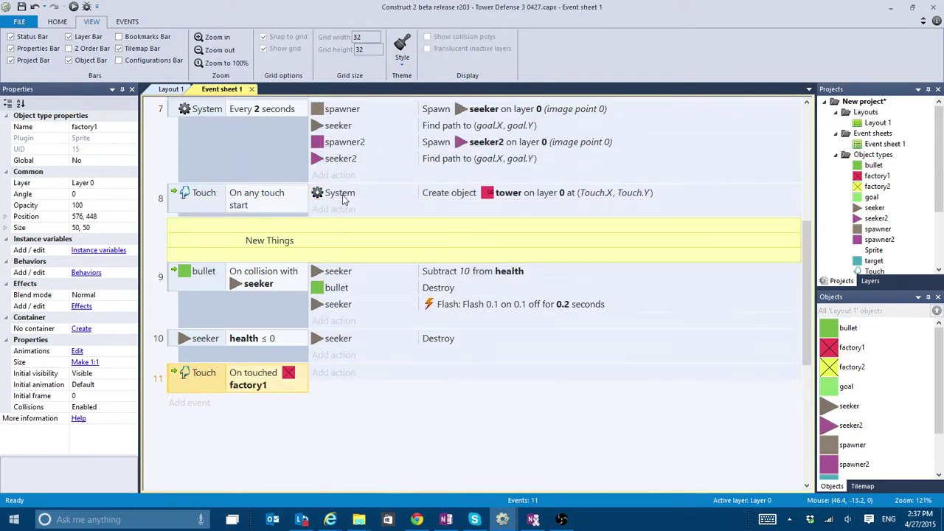
- Copy the create-tower action from the any-touch event into the factory1 touch event and set its Y to Touch.Y-50
click(343, 199)
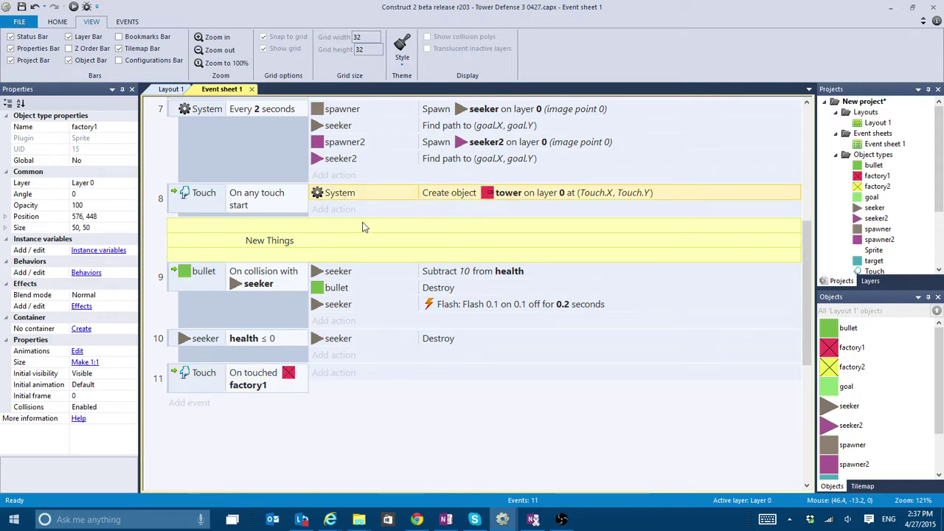
click(267, 374)
key(ctrl+v)
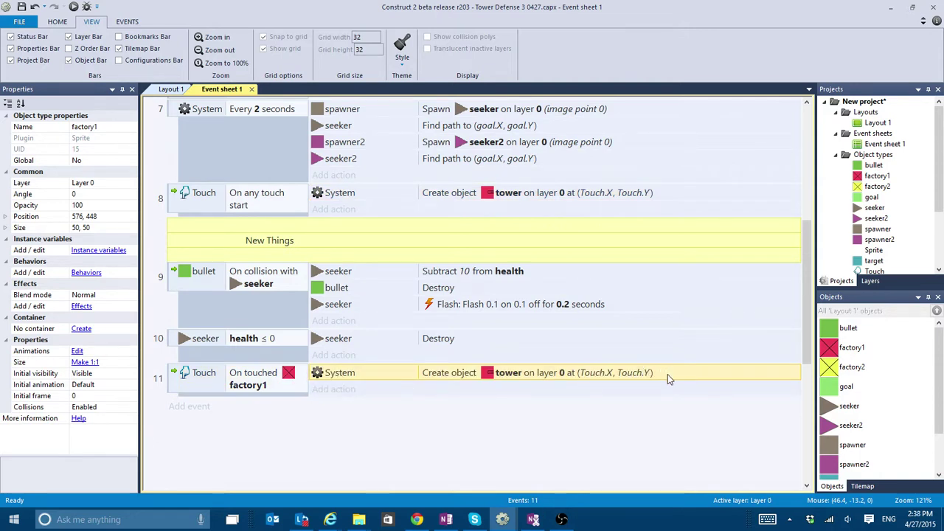
double_click(604, 374)
click(597, 396)
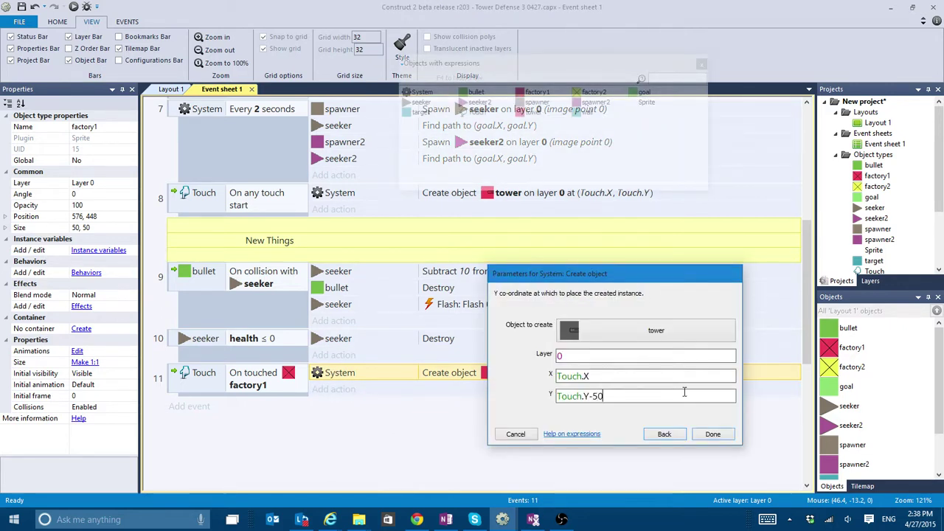
key(Return)
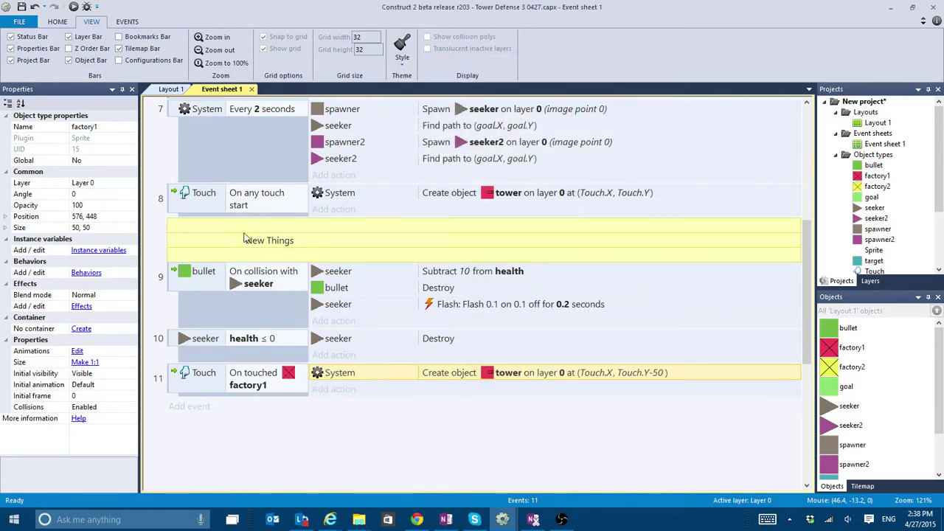
- Disable the Touch "On any touch start" event that creates towers
click(169, 201)
right_click(168, 201)
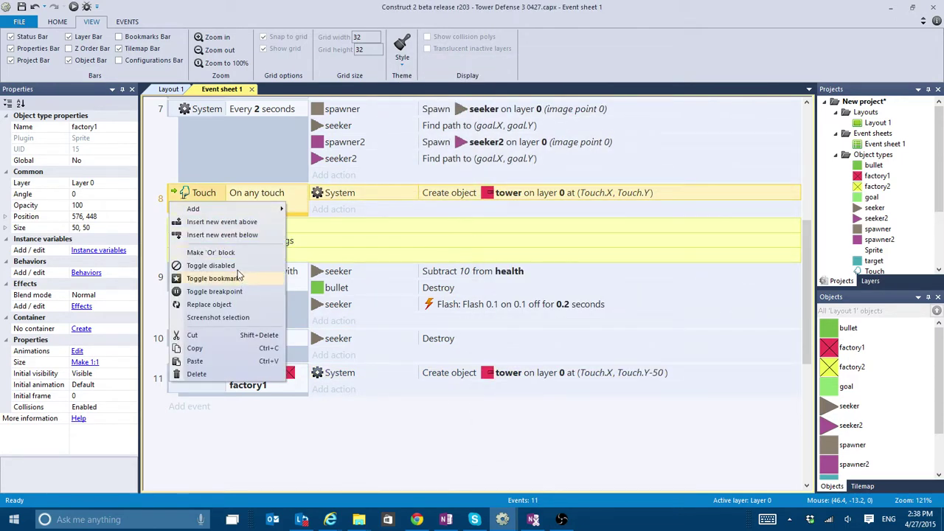
click(210, 266)
- Duplicate the factory1 touch event and change the copy's touched object to factory2
click(180, 378)
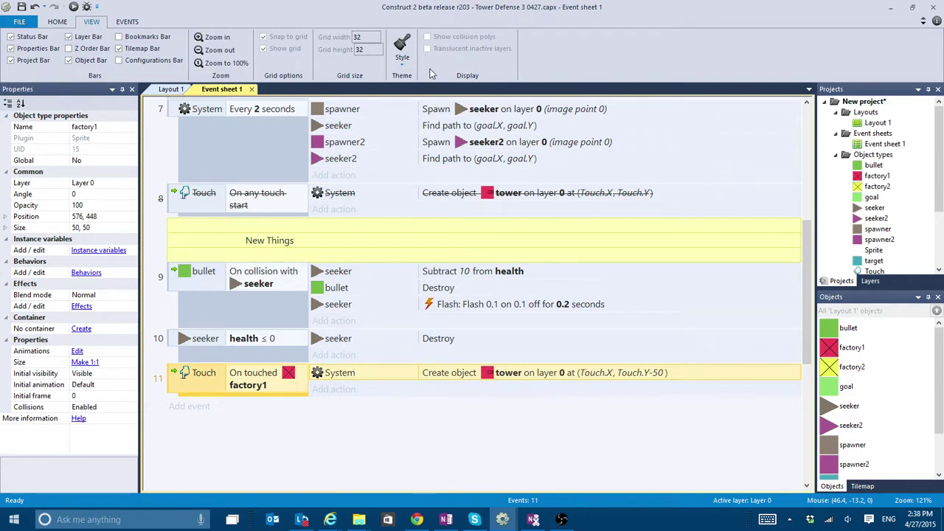
key(ctrl+v)
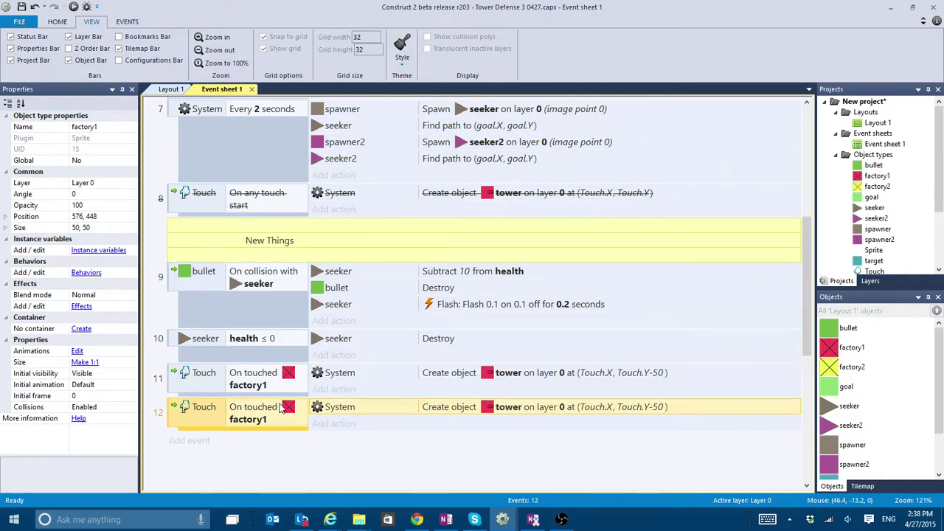
right_click(281, 409)
click(337, 273)
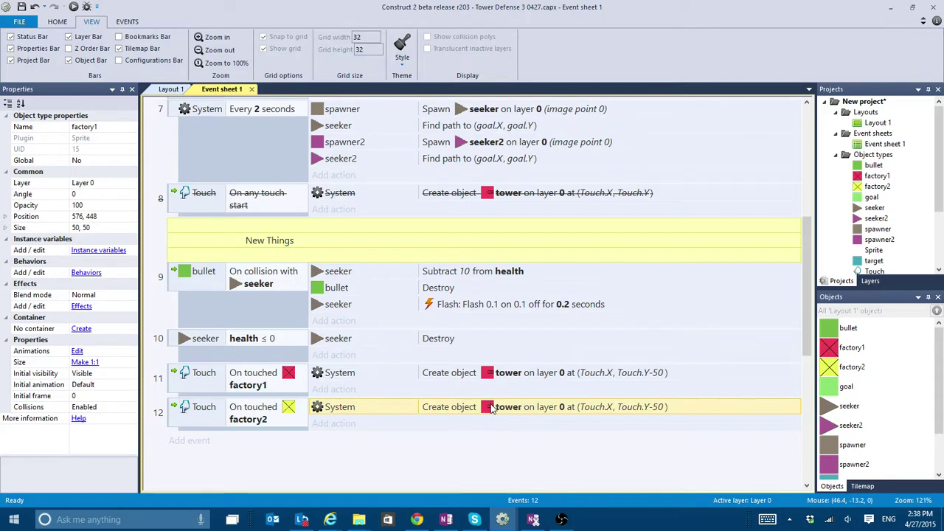
right_click(492, 405)
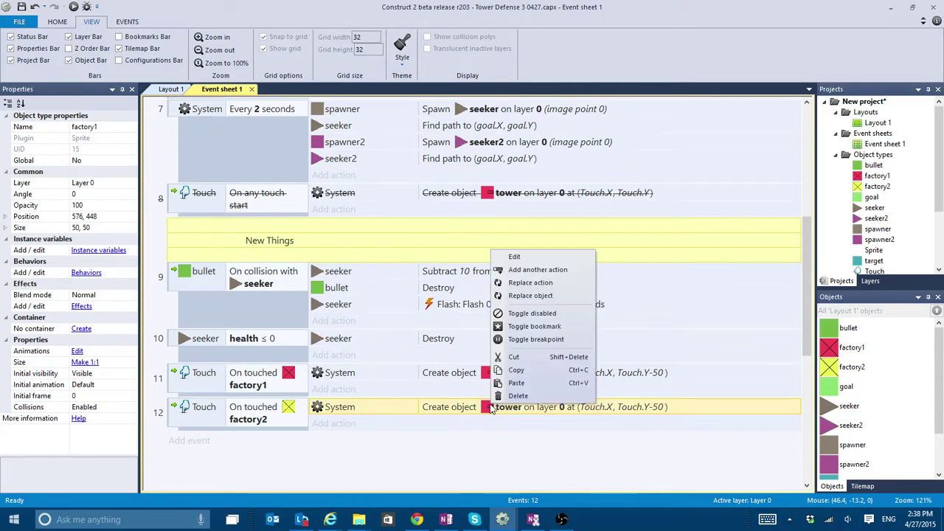
click(528, 297)
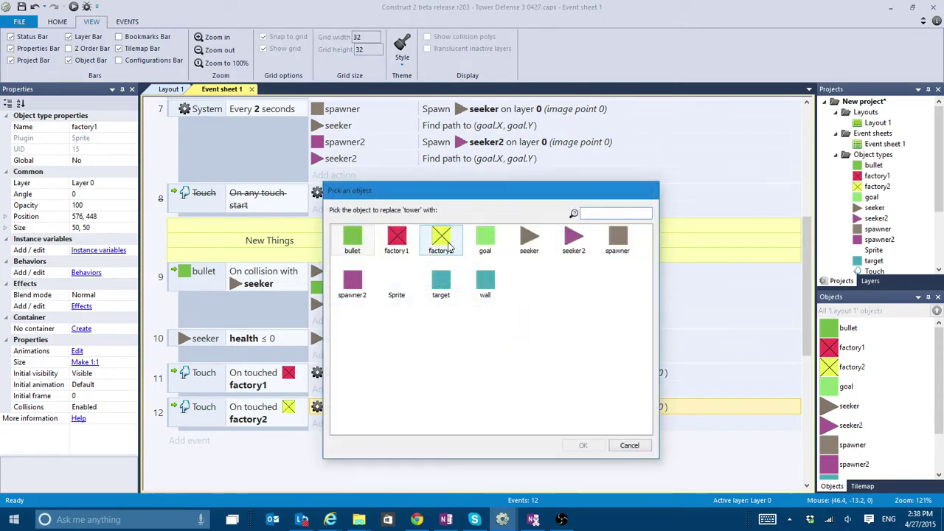
click(628, 445)
right_click(529, 407)
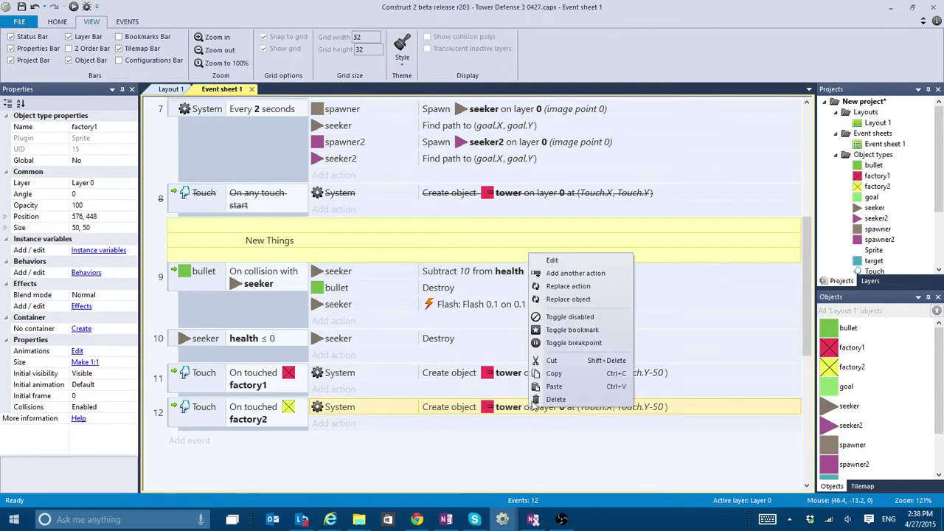
click(563, 303)
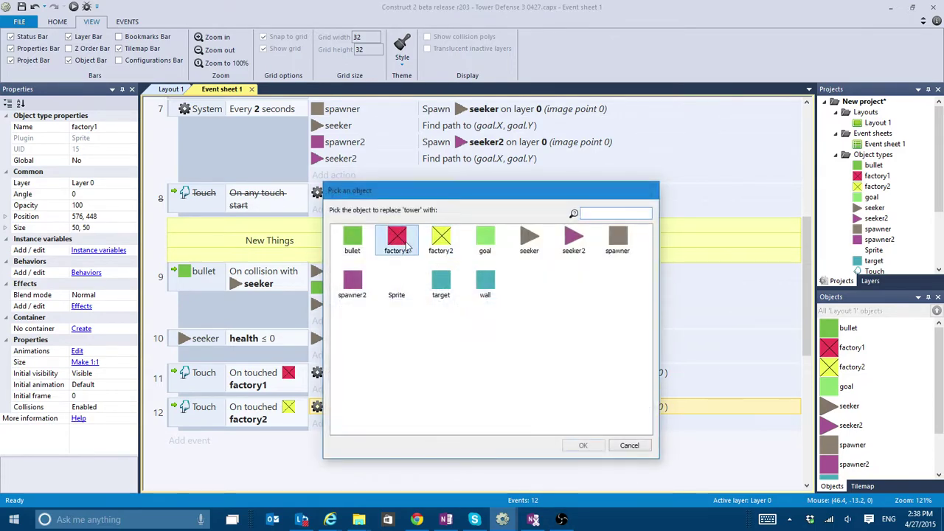
double_click(405, 246)
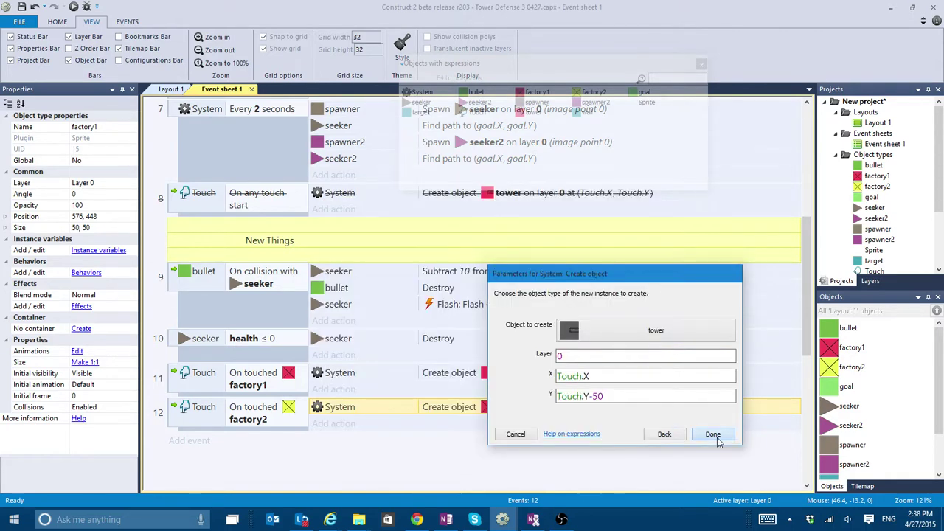
click(713, 434)
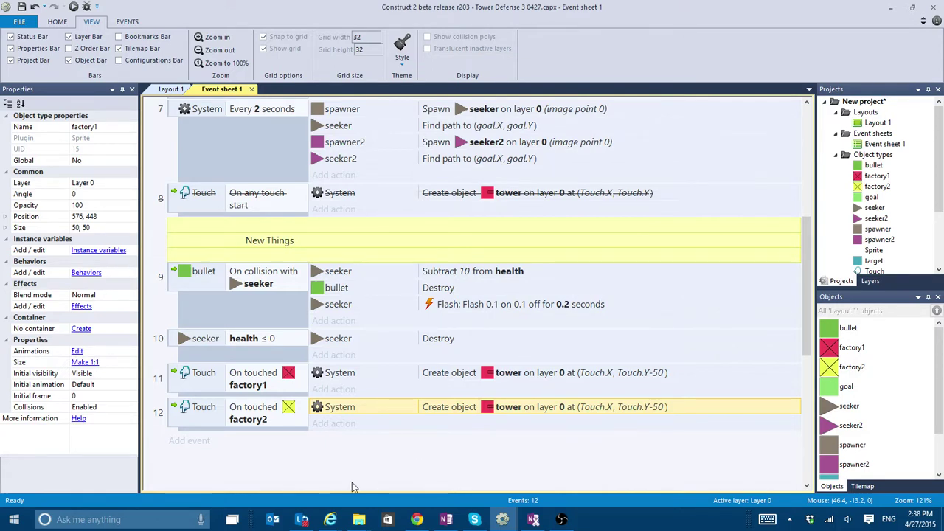
- Add a tower Set value action to the factory1 touch event that sets the type instance variable to 1
click(347, 389)
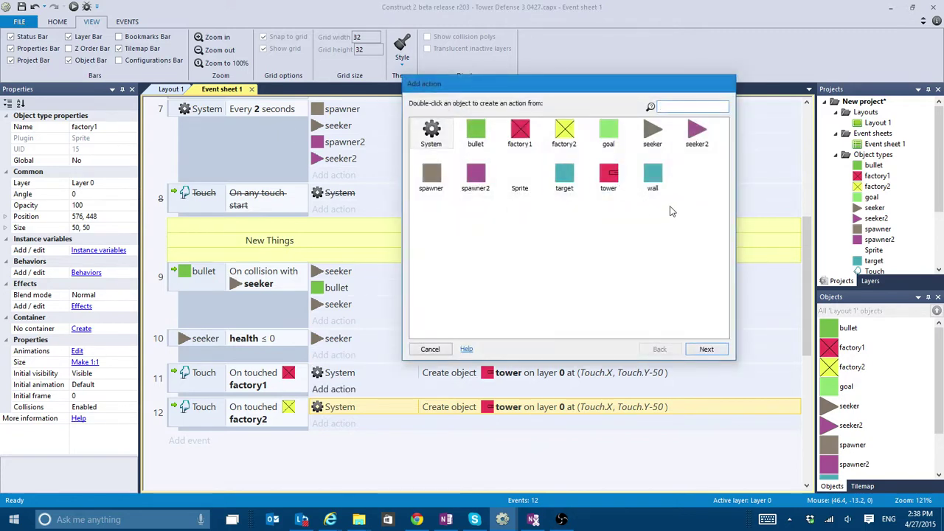
double_click(608, 175)
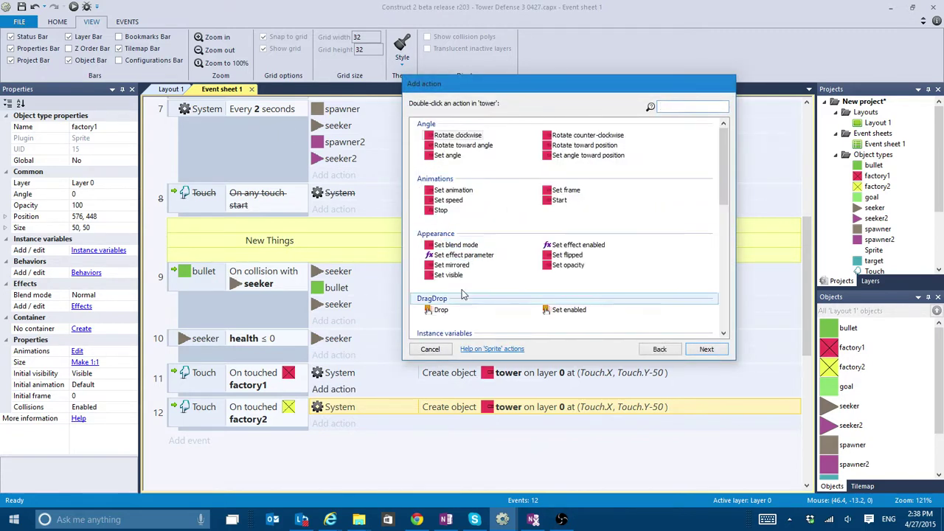
scroll(457, 264, down, 3)
double_click(447, 252)
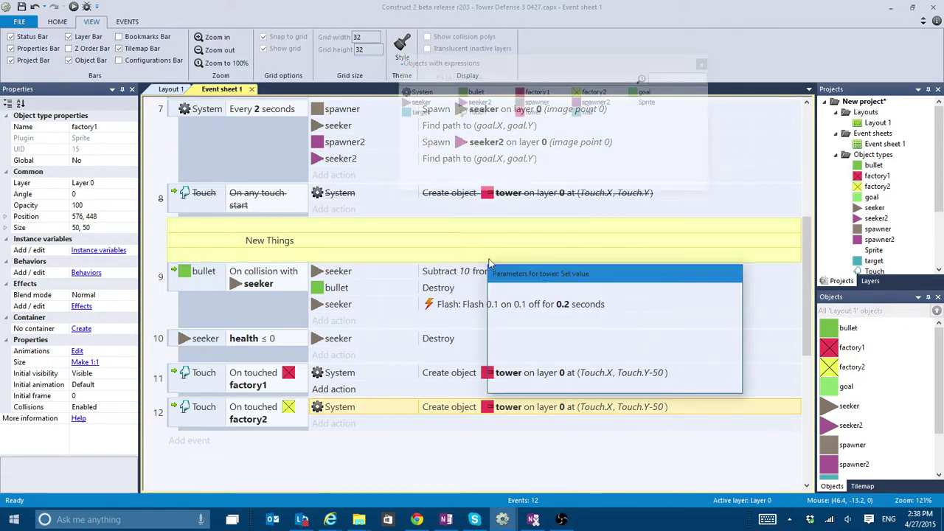
double_click(560, 343)
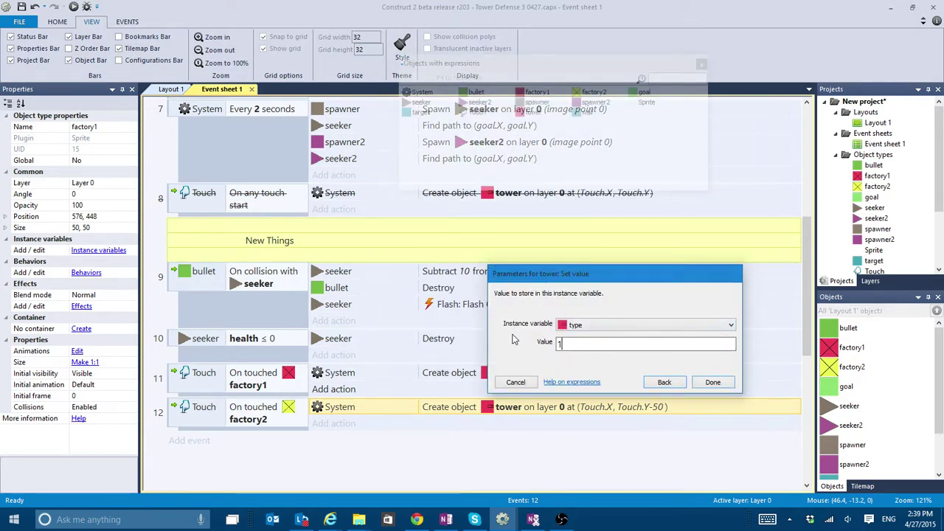
text(1)
key(Return)
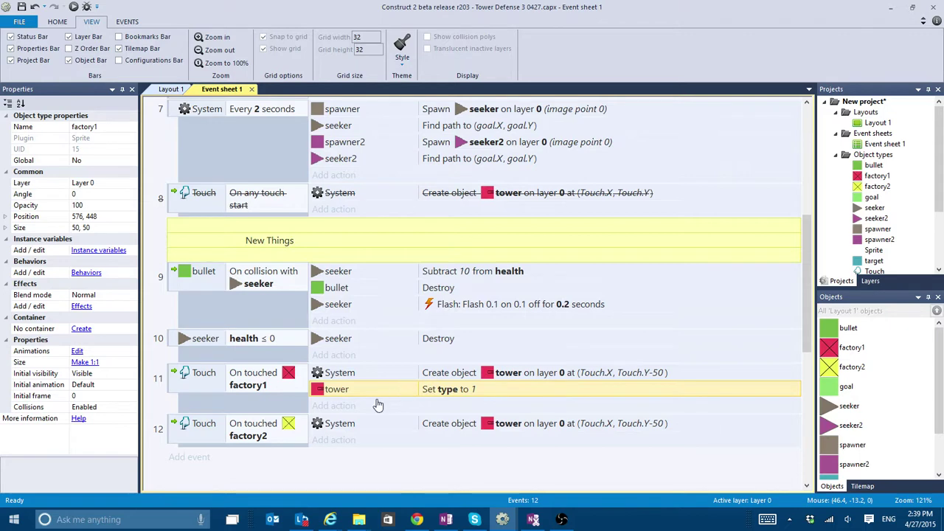
- Copy the tower type action into the factory2 touch event and set its value to 2
click(363, 425)
key(ctrl+v)
scroll(475, 411, down, 1)
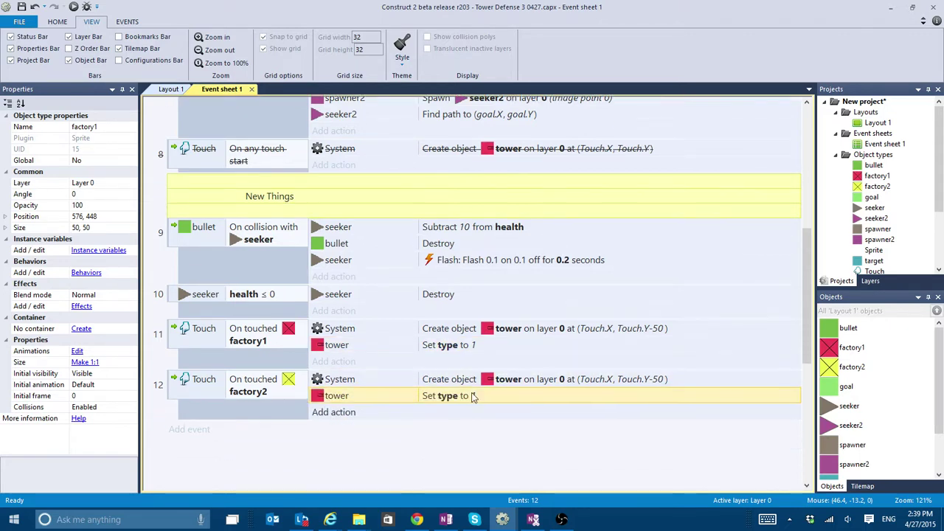
double_click(469, 397)
key(BackSpace)
text(2)
key(Return)
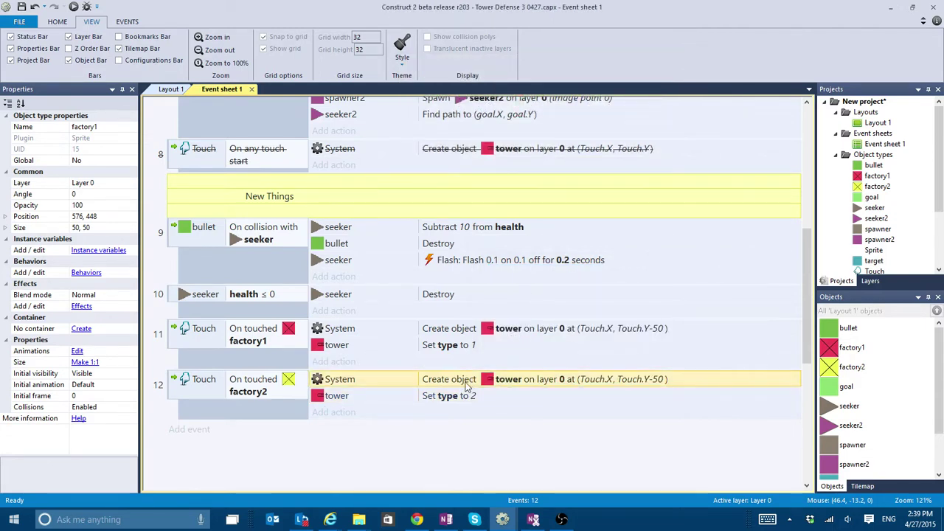
- Add a tower Set animation action to the factory2 touch event with animation "tower2", playing from the beginning, above the type action
click(335, 413)
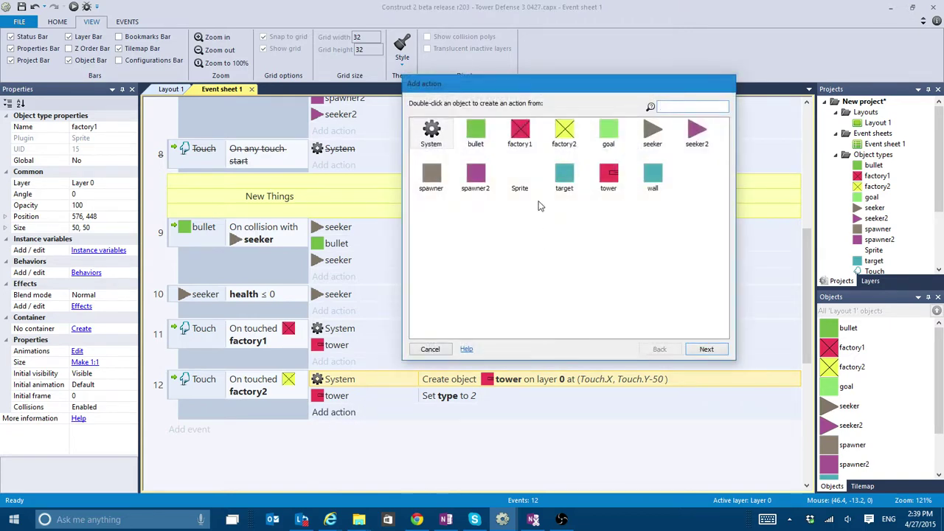
double_click(608, 175)
text(nim)
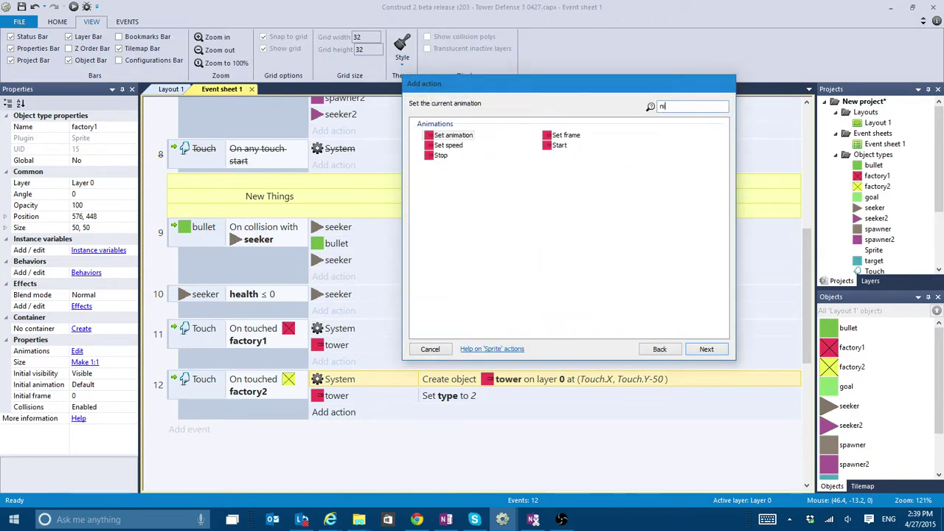
double_click(462, 136)
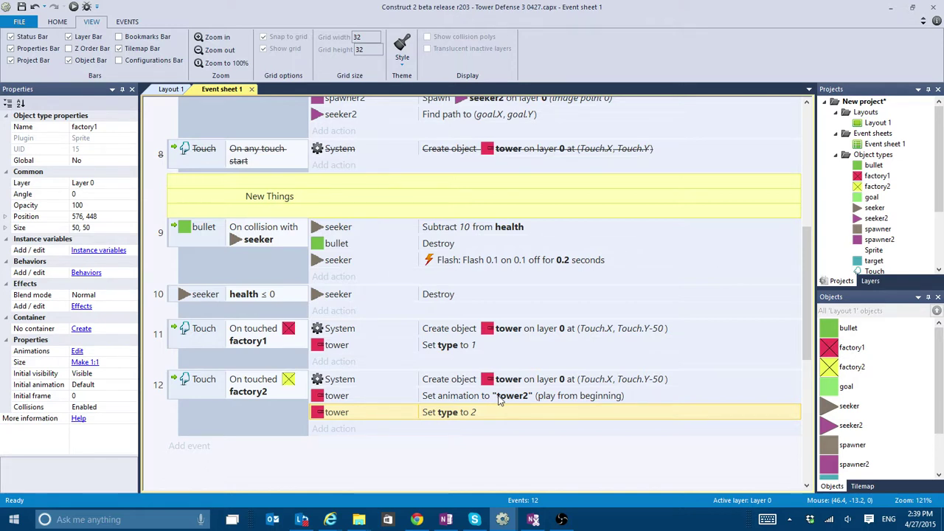
click(499, 398)
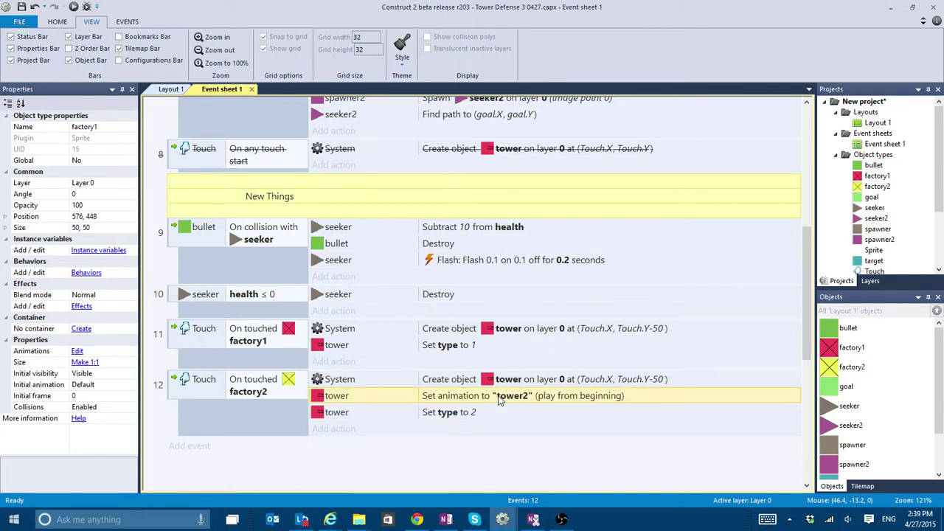
- Run the layout and test both factories by creating a yellow and a red tower and moving each to a new spot
key(F5)
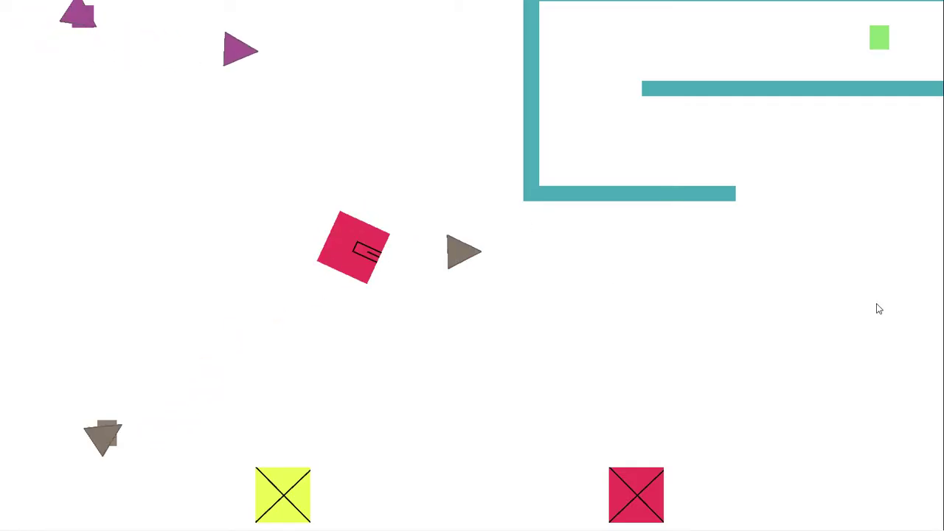
click(282, 485)
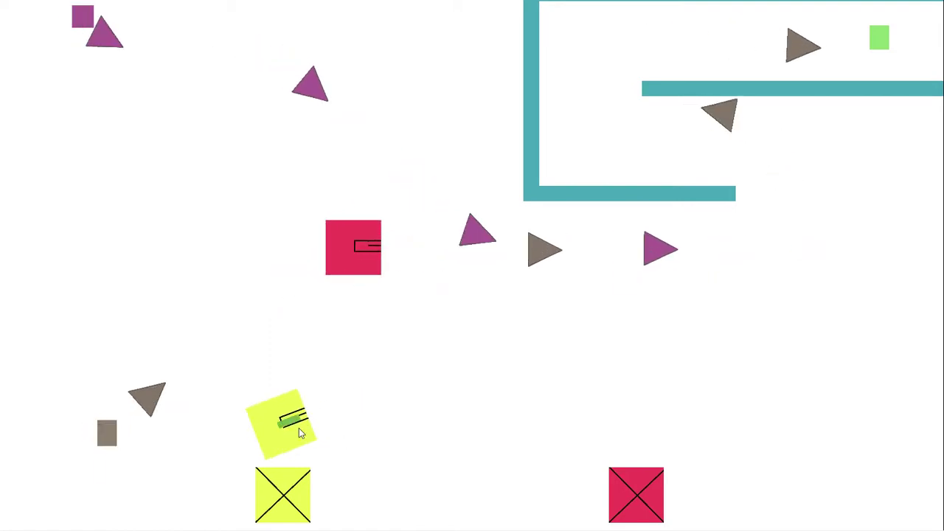
click(637, 496)
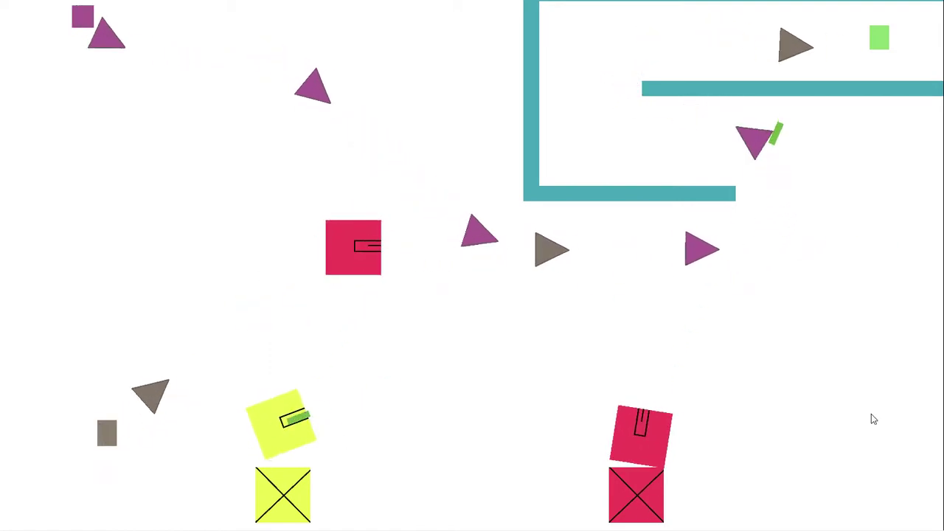
drag(281, 419, 88, 202)
drag(638, 435, 900, 288)
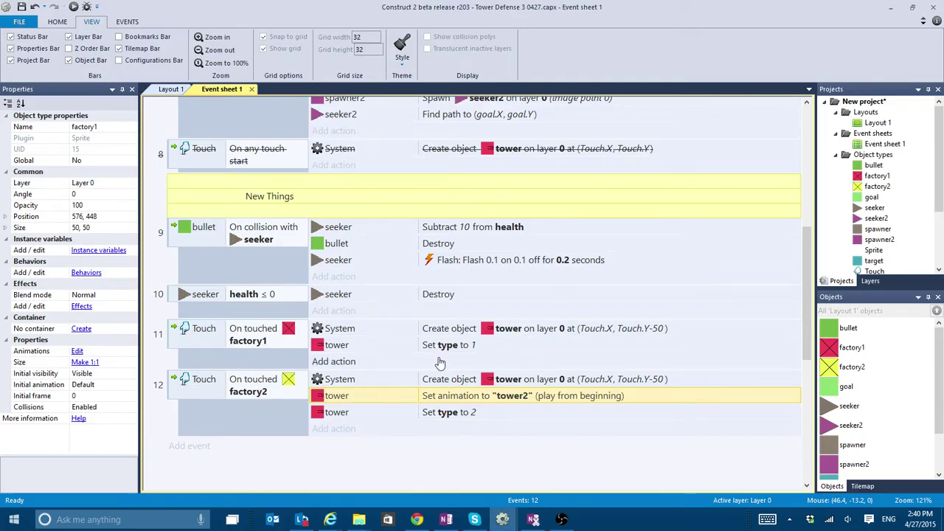
- Return to the start of the event sheet and save the project
scroll(489, 155, up, 3)
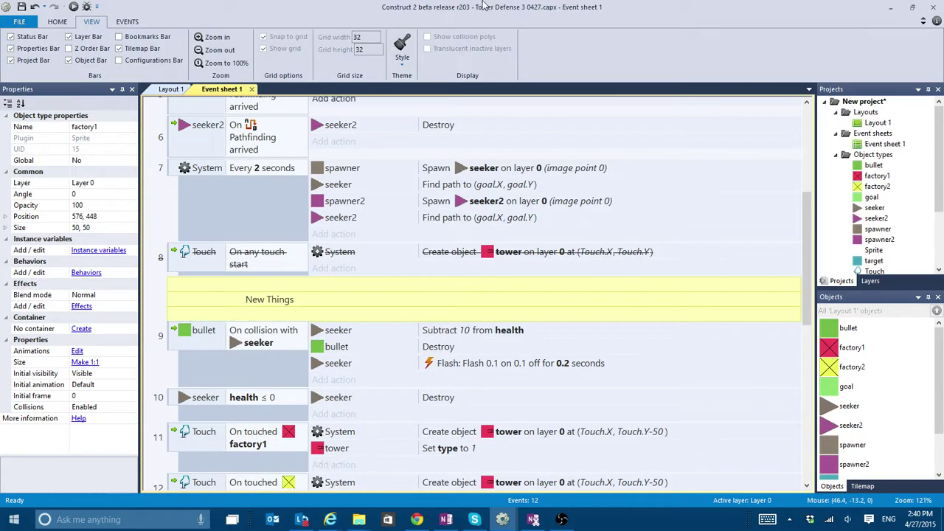
scroll(448, 302, up, 2)
scroll(457, 278, up, 4)
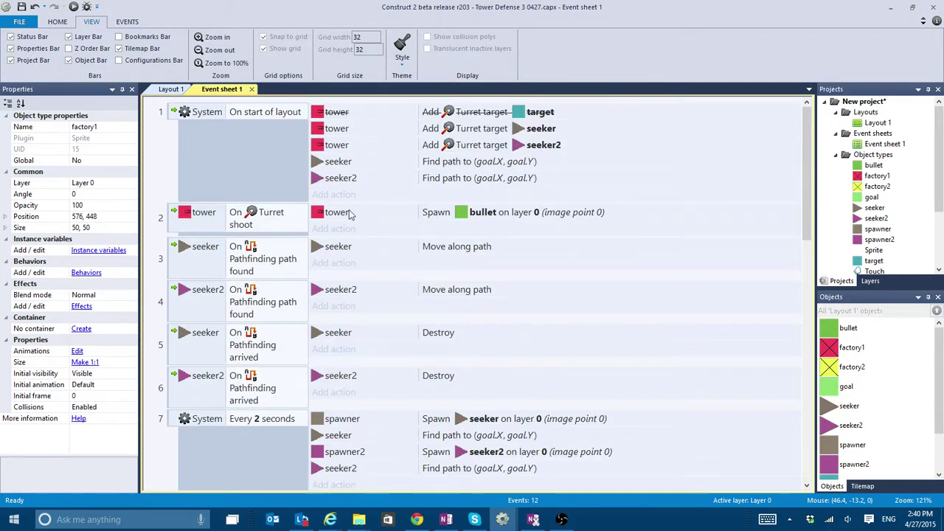
key(ctrl+s)
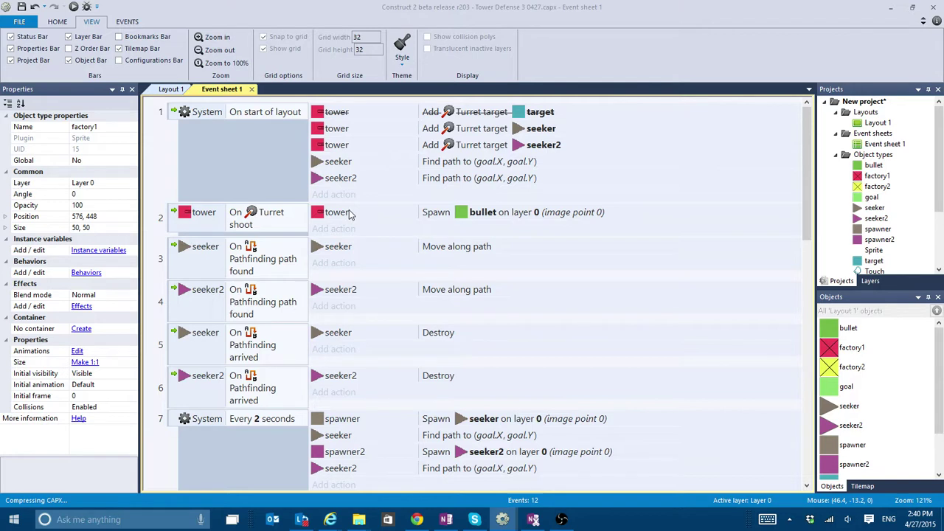
- Add two blank sub-events under the tower's On Turret shoot event
click(350, 213)
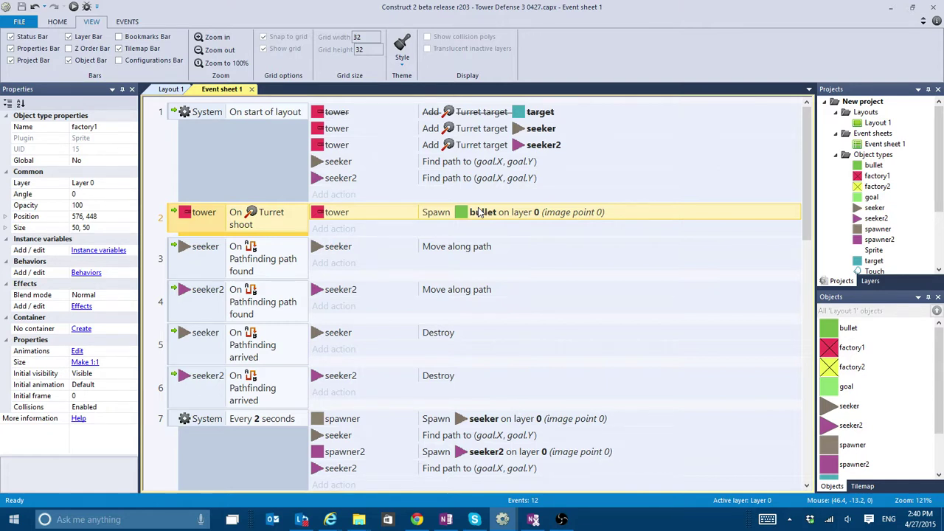
right_click(175, 224)
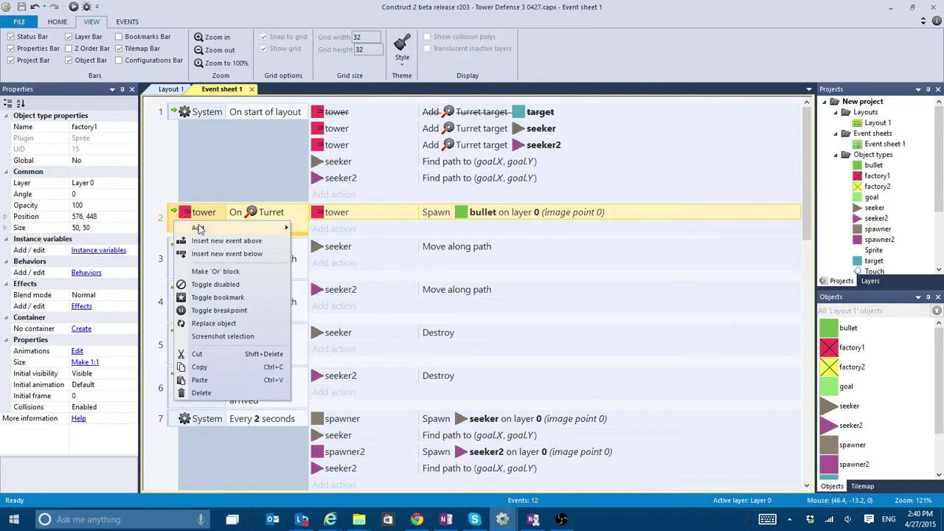
mouse_move(200, 228)
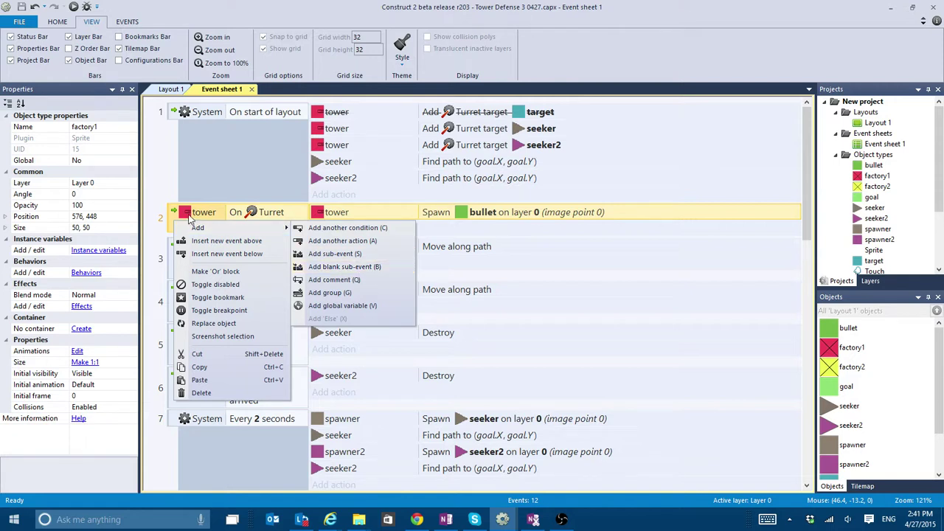
click(182, 214)
key(b)
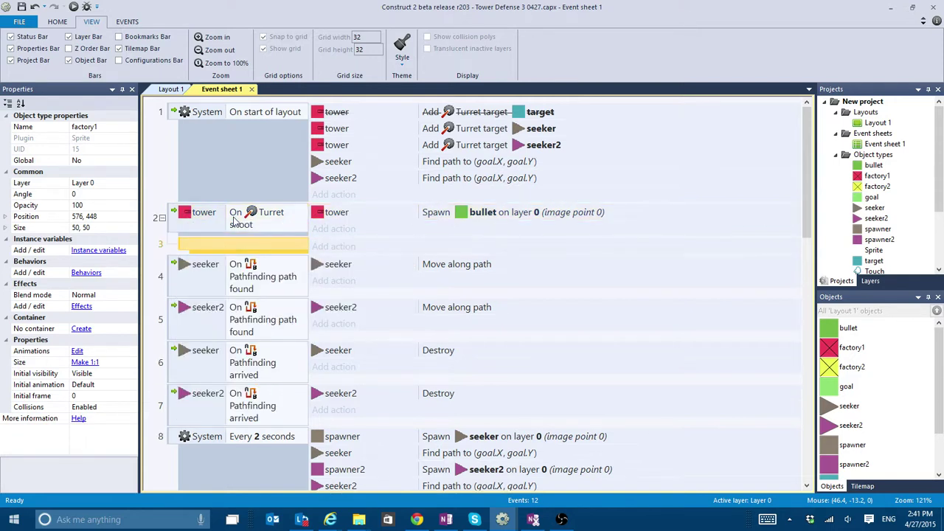
click(235, 220)
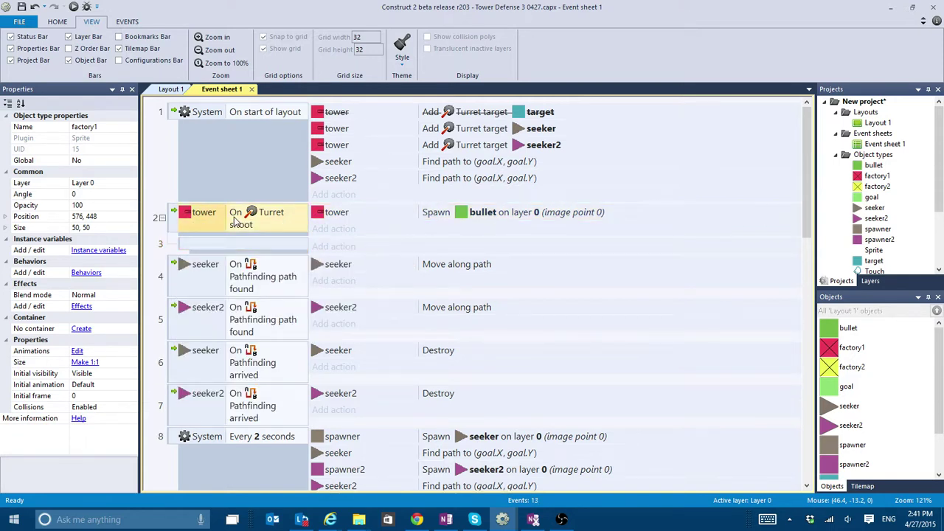
key(b)
- Add a tower Compare instance variable condition to the first blank sub-event, requiring type equal to 1
double_click(275, 245)
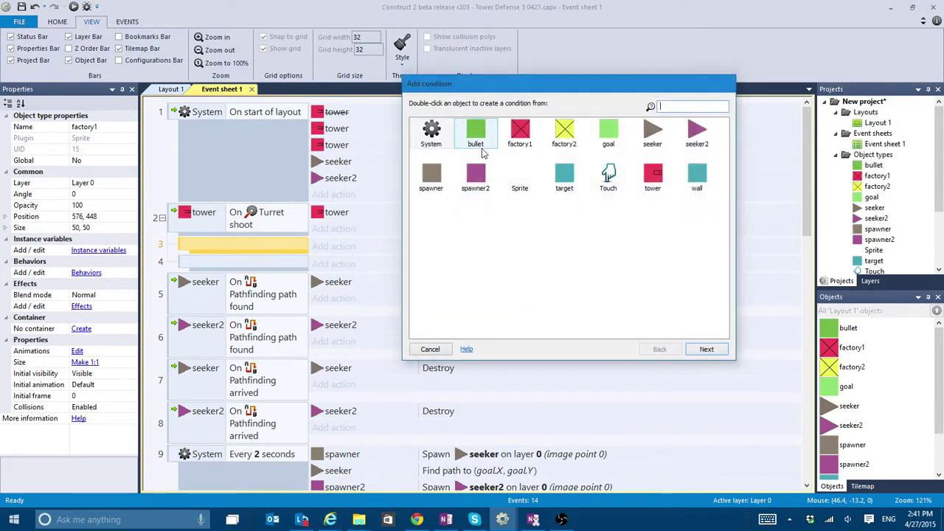
double_click(652, 176)
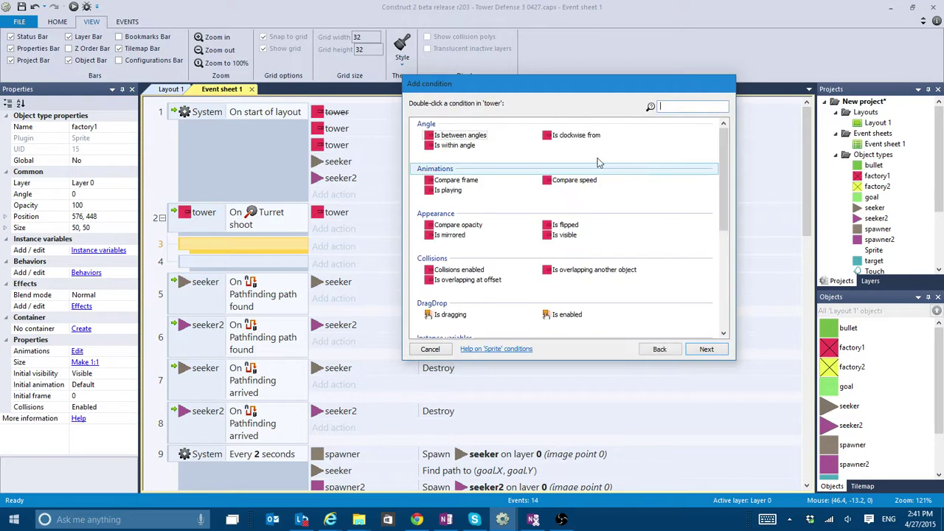
scroll(494, 204, down, 5)
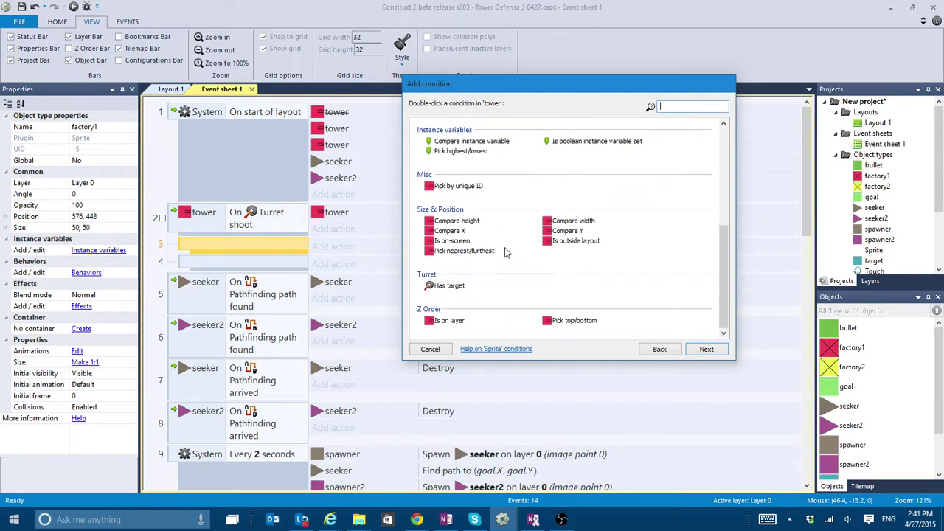
double_click(478, 142)
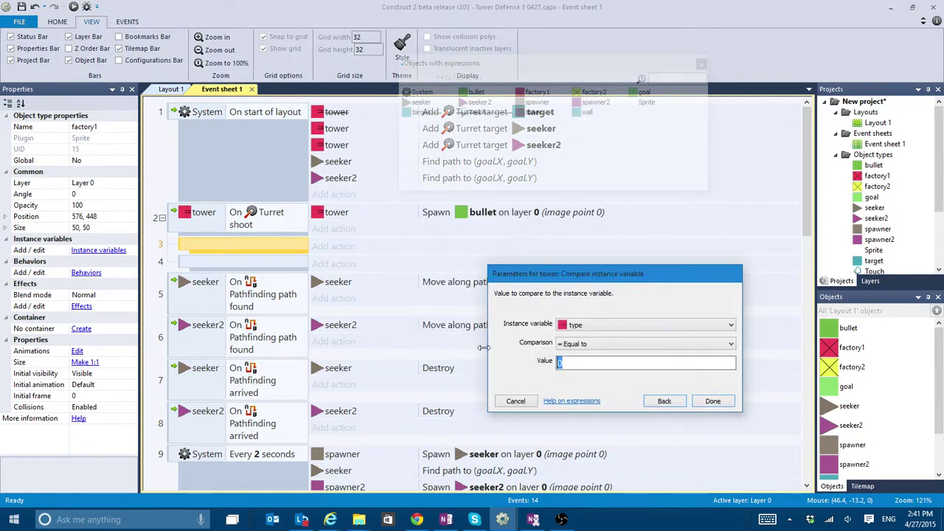
text(1)
key(Return)
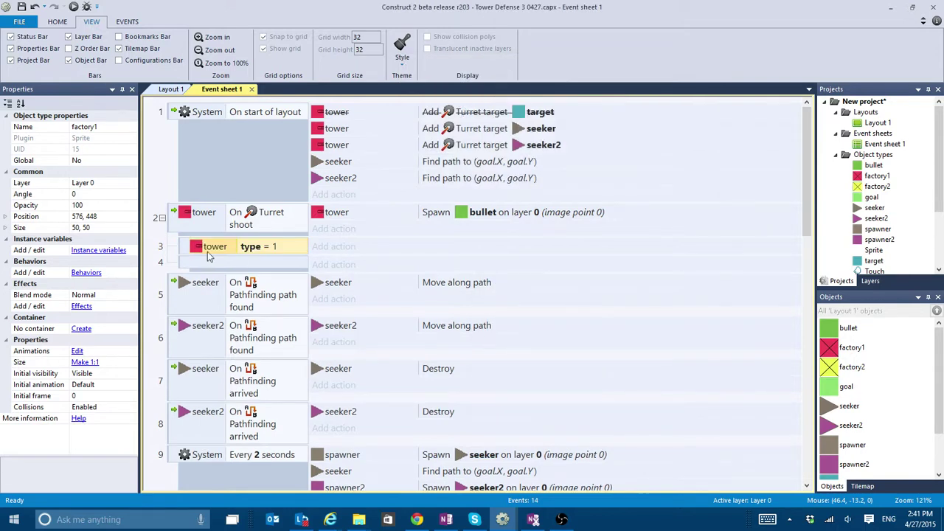
click(266, 264)
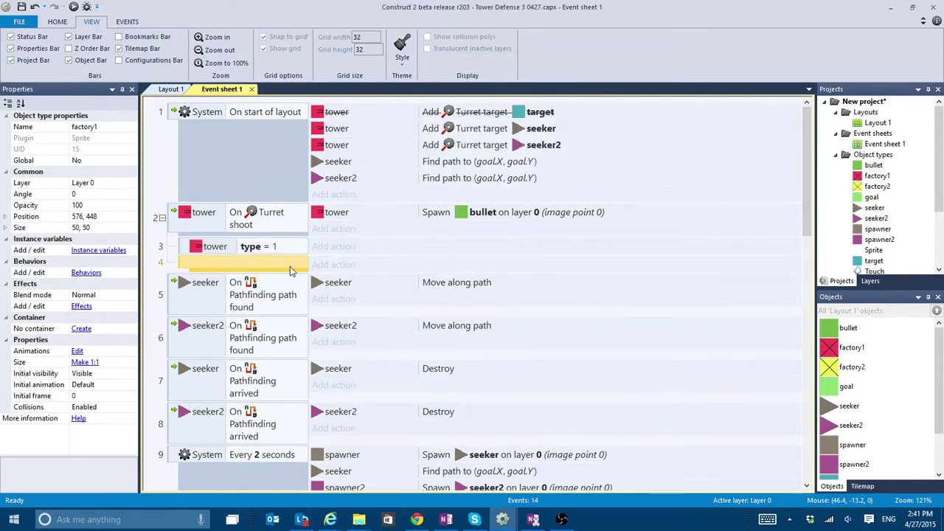
- Copy the tower type condition into the second blank sub-event and set its comparison value to 2
key(ctrl+v)
double_click(295, 271)
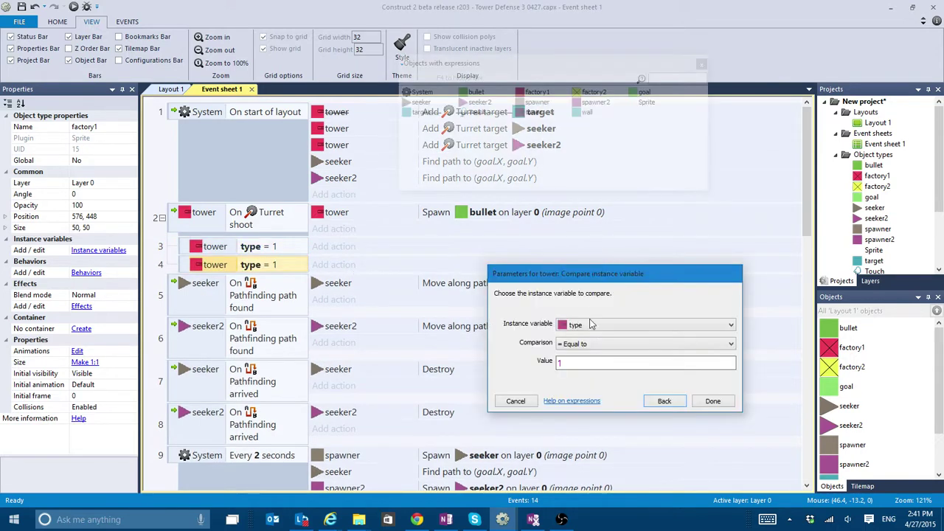
text(2)
key(Return)
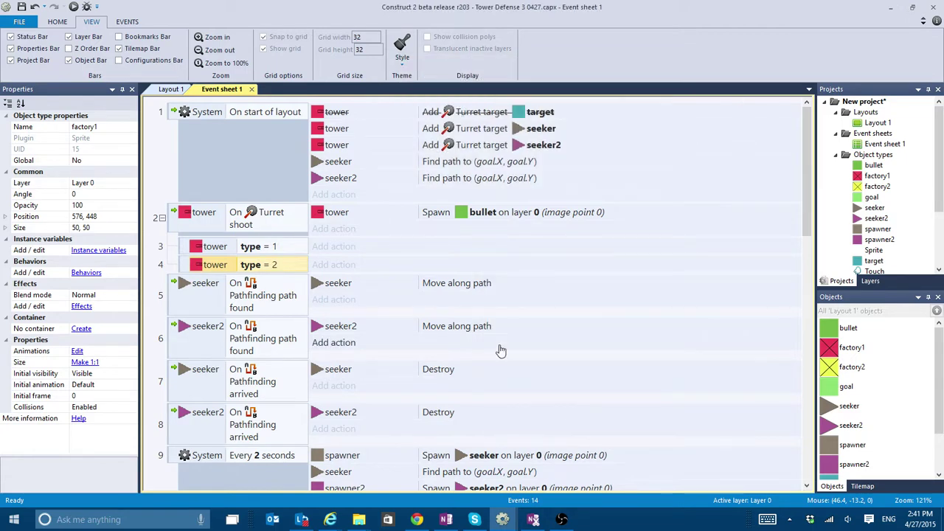
- Copy the tower's Spawn bullet action into the type = 1 sub-event and disable the original in the On Turret shoot event
click(366, 213)
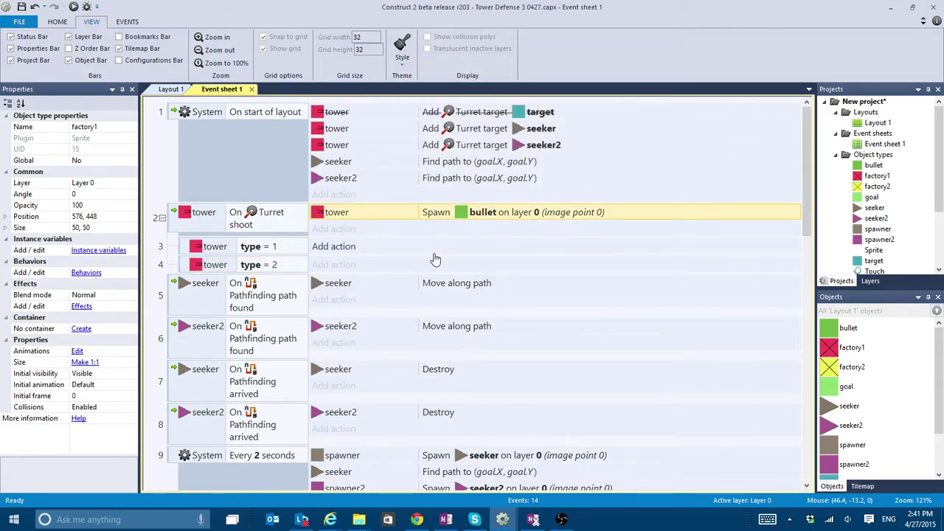
click(283, 247)
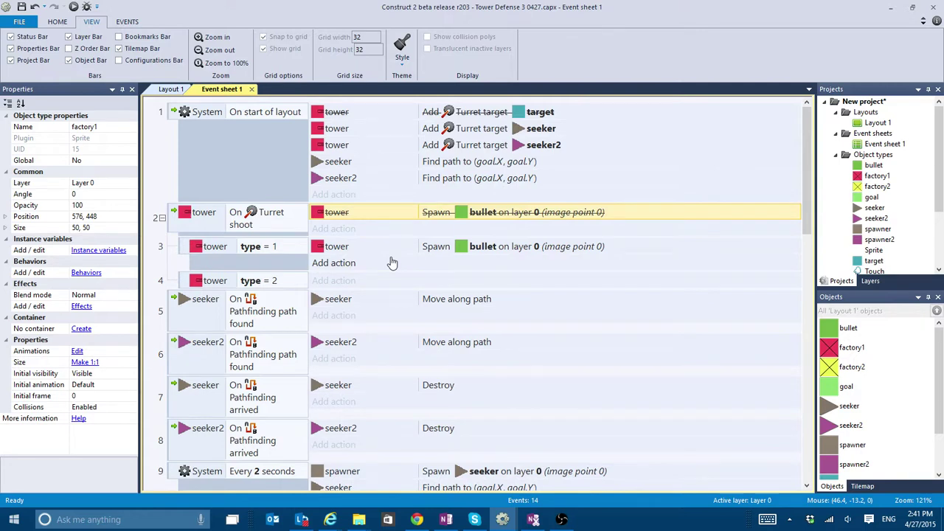
click(295, 283)
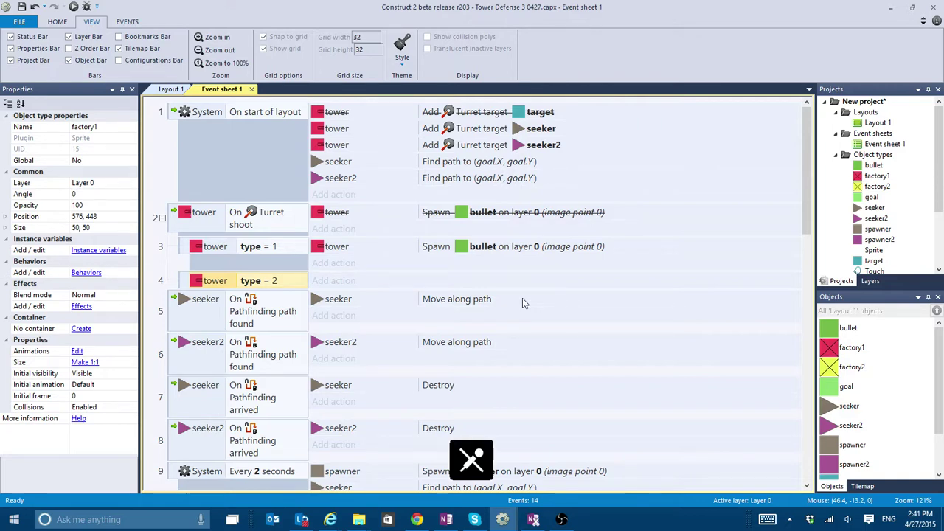
key(alt+Tab)
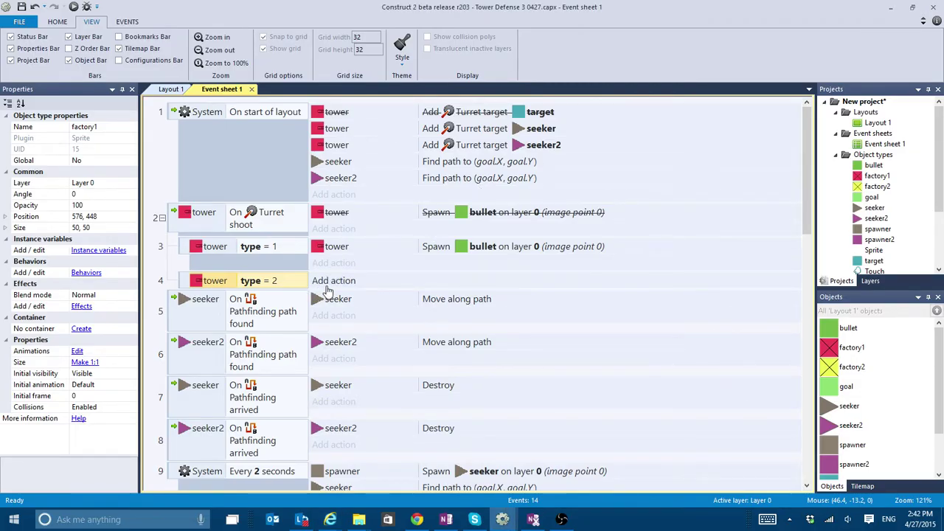
- Clone the bullet object type in Layout 1 and move the clone clear of the original bullet
click(170, 88)
scroll(358, 183, up, 2)
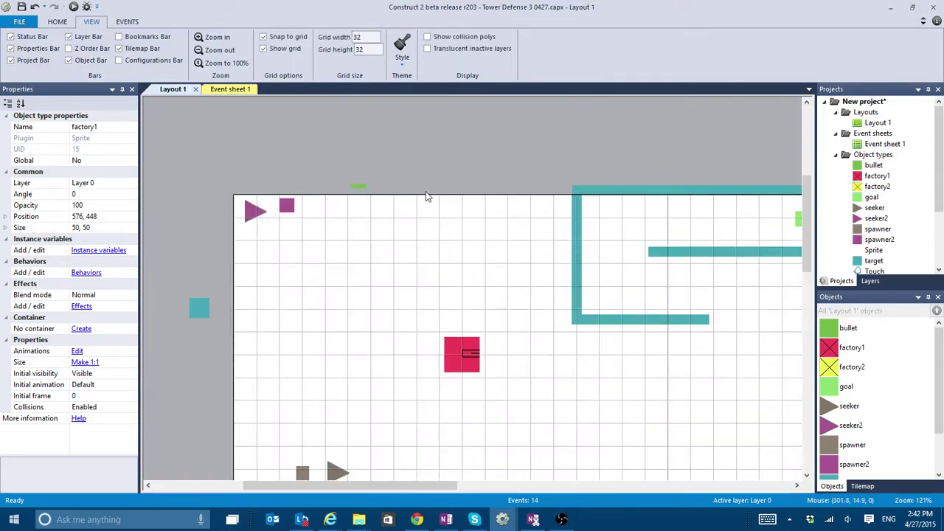
click(358, 185)
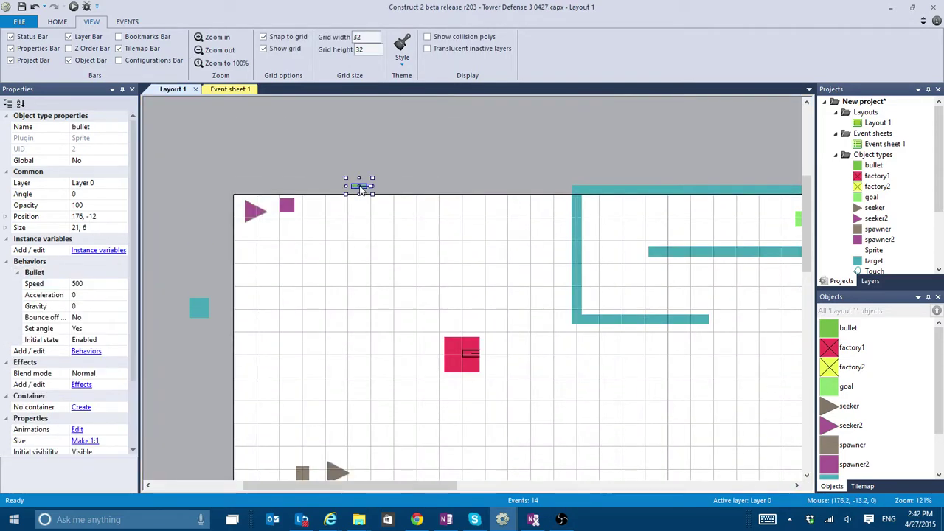
right_click(360, 188)
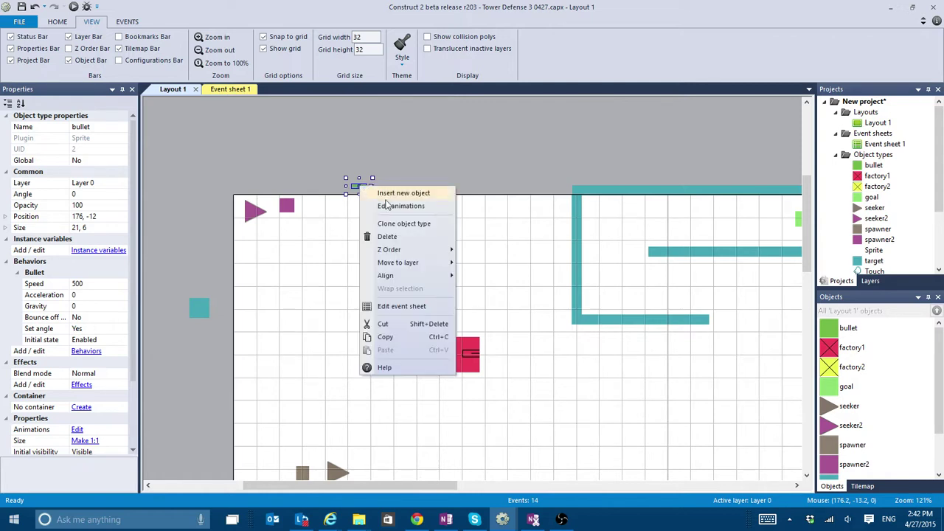
mouse_move(396, 264)
click(404, 224)
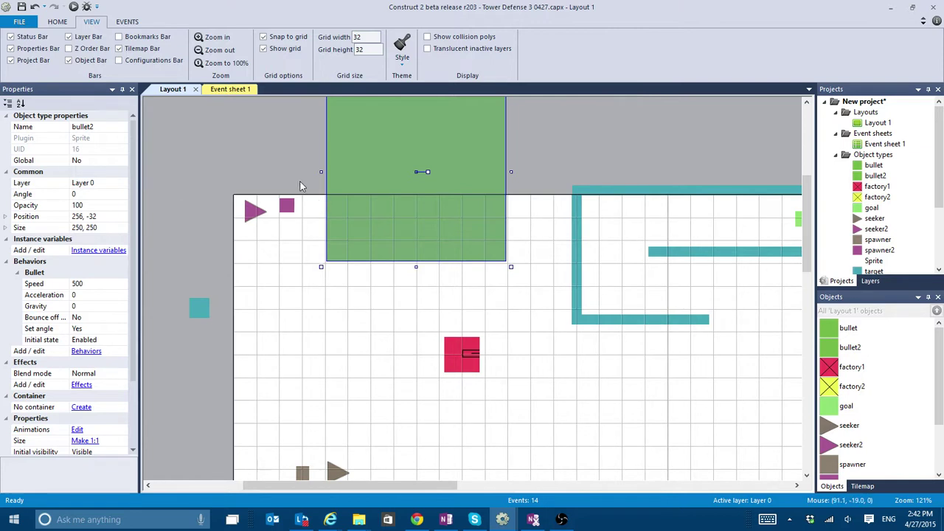
drag(325, 183, 399, 213)
- Set bullet2's size to 21, 6 to match the original bullet and place it at about 256, -32 above the layout
click(362, 187)
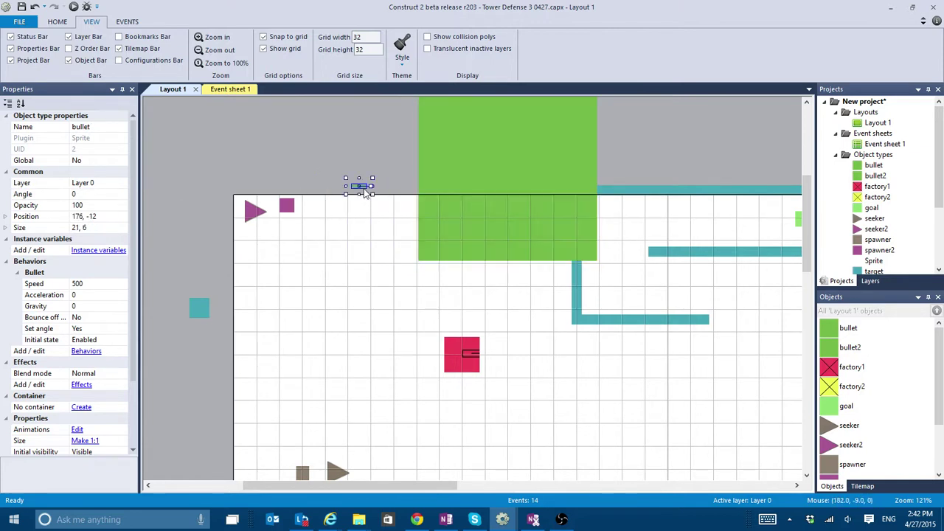
click(94, 227)
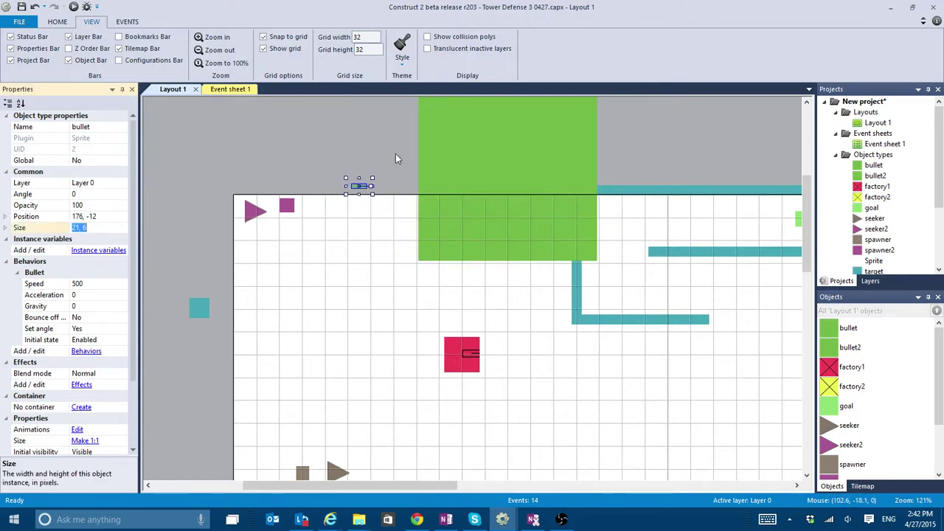
click(499, 161)
click(103, 231)
text(21, 6)
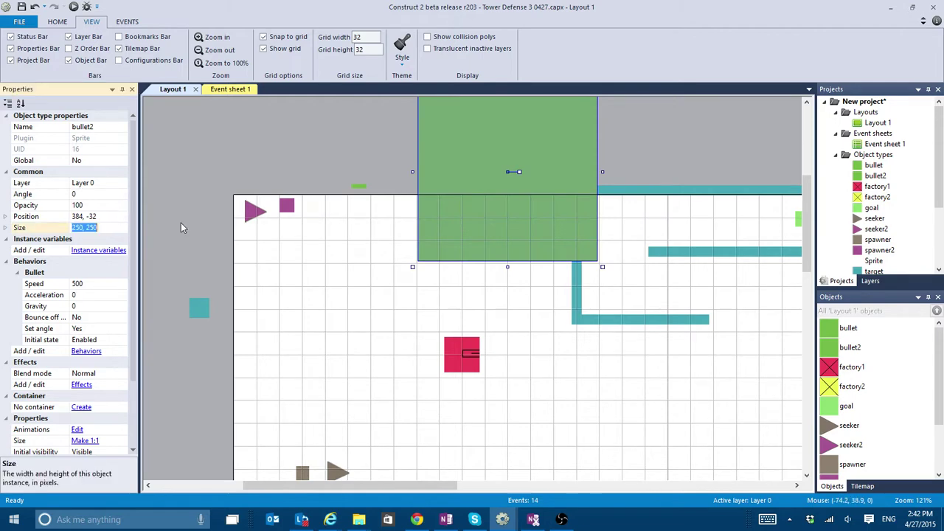
key(Return)
drag(509, 173, 416, 173)
click(452, 160)
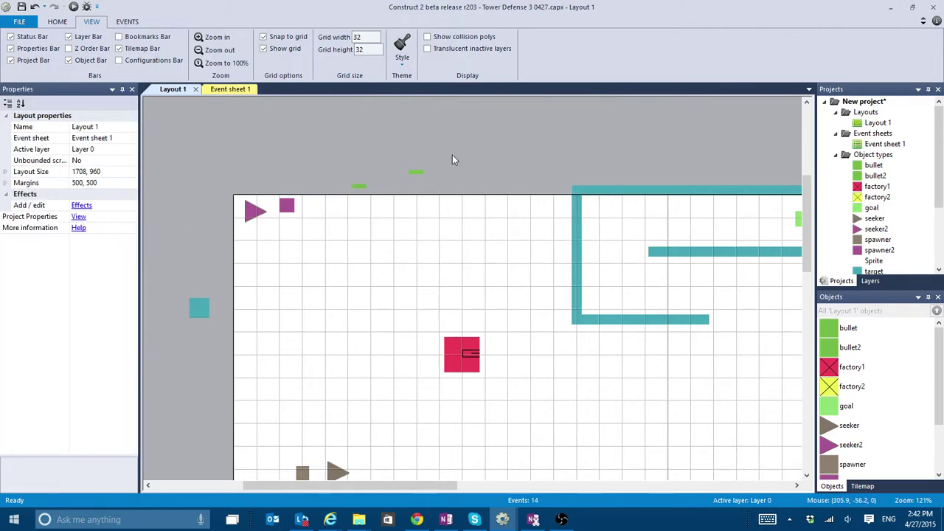
- Recolor the bullet2 sprite blue and set its Bullet behavior speed to 400
double_click(417, 174)
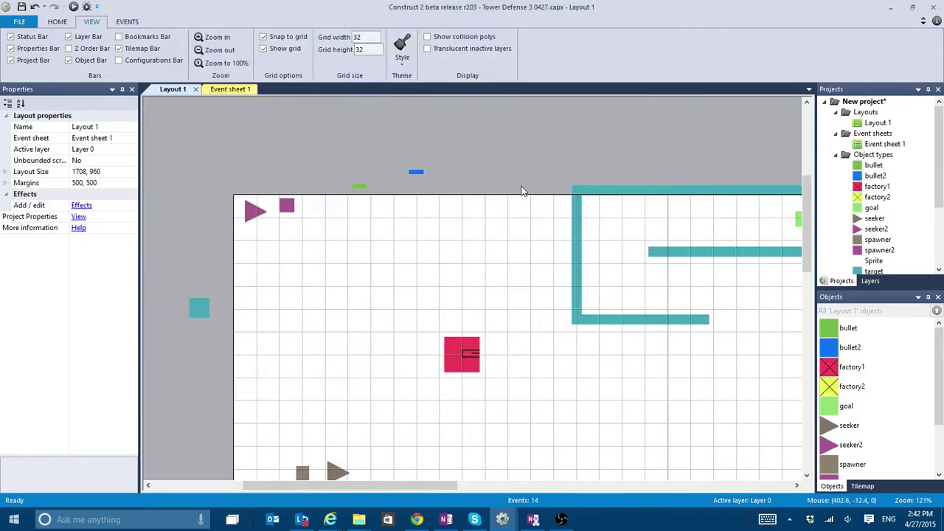
click(421, 174)
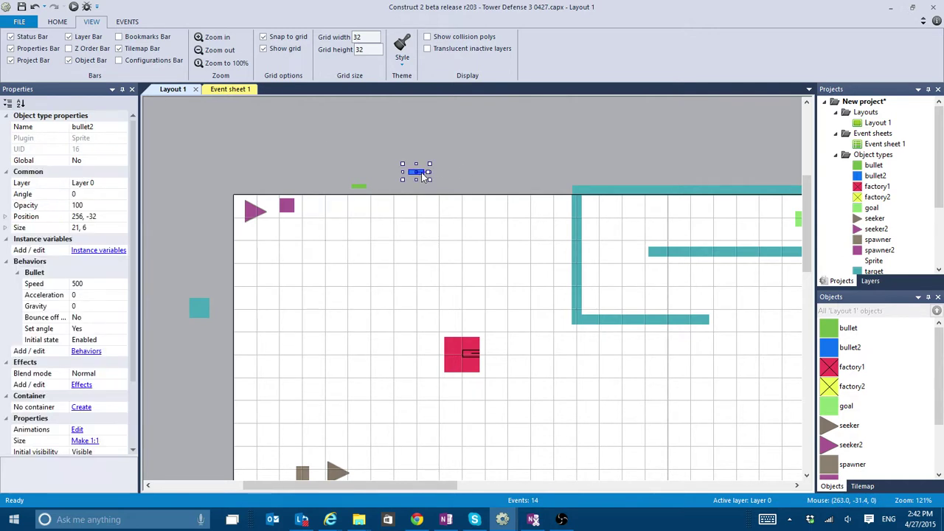
click(104, 284)
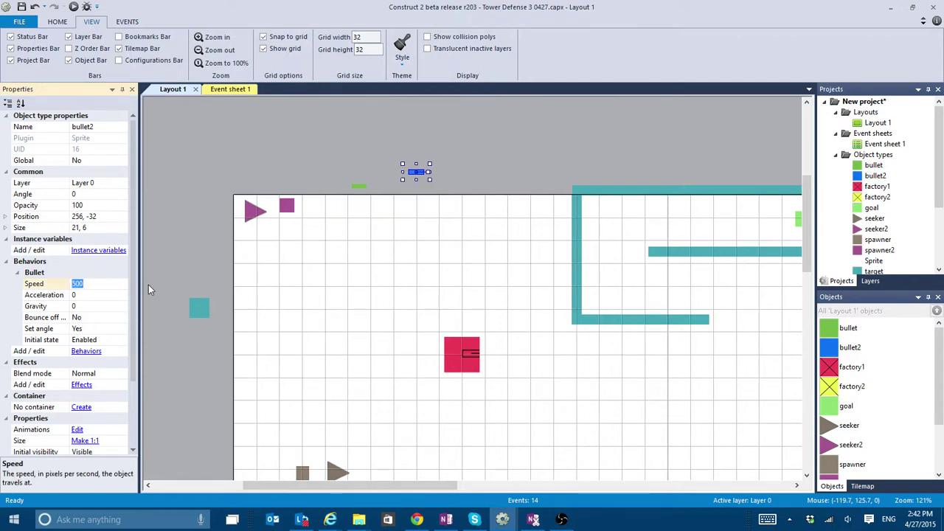
text(400)
key(Return)
- Add a tower action to the type = 2 sub-event that spawns bullet2 on layer 0 at image point 1
click(224, 89)
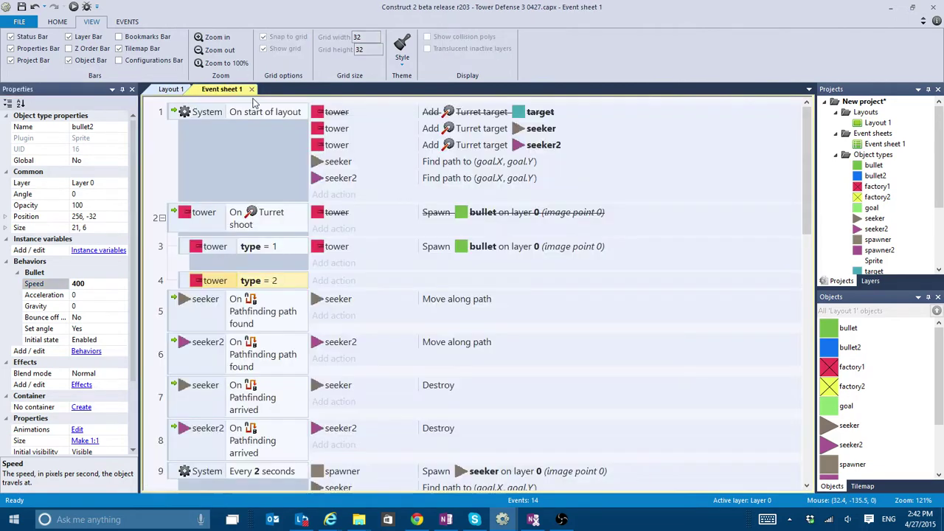
click(326, 248)
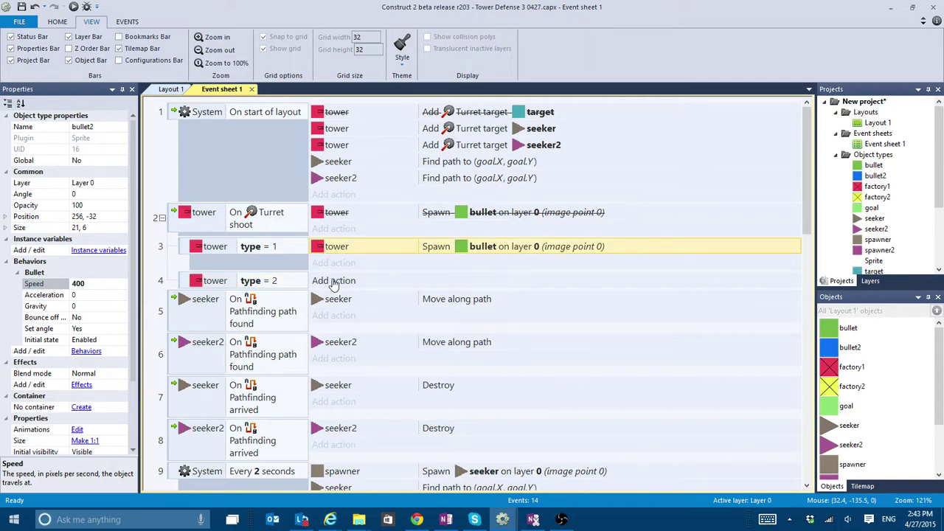
click(332, 281)
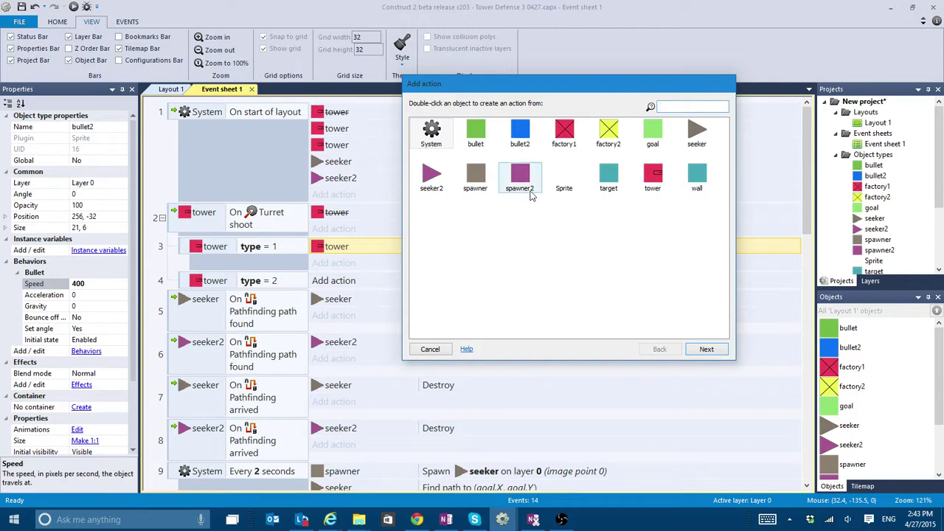
double_click(654, 180)
text(spa)
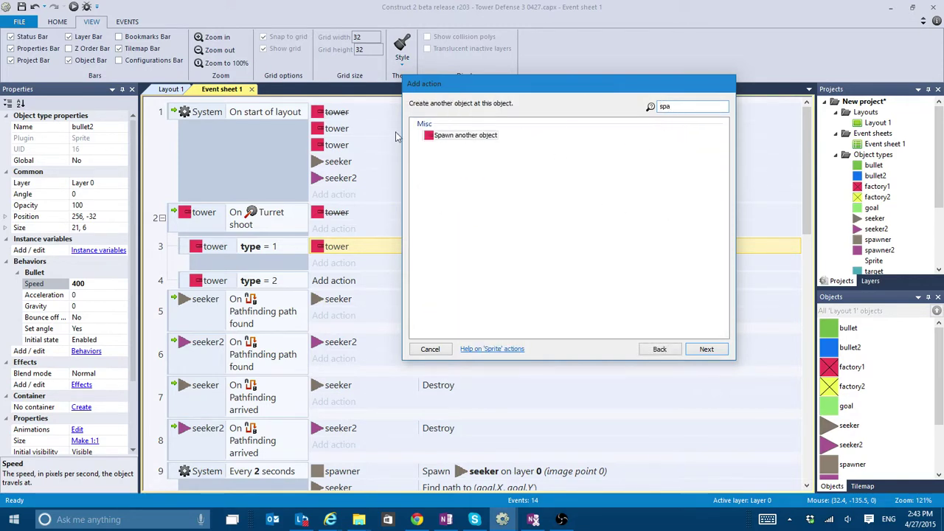
double_click(442, 136)
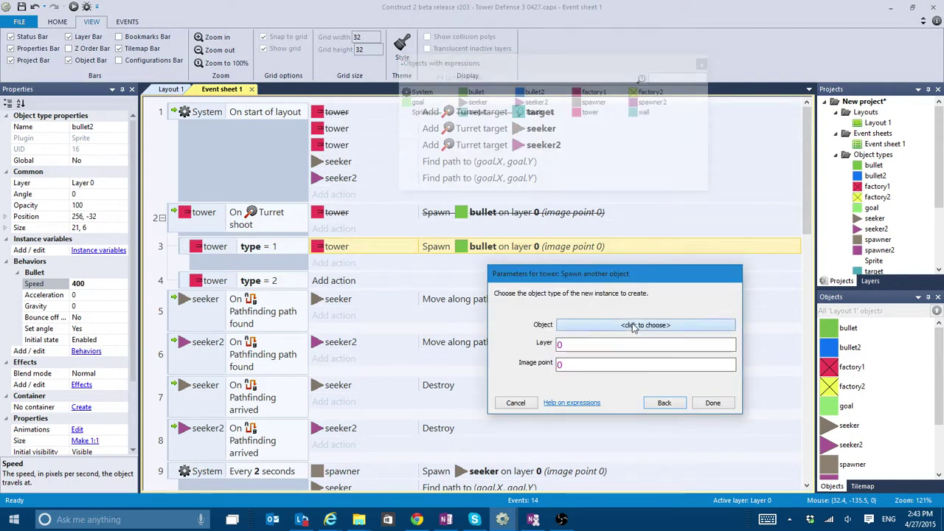
click(633, 327)
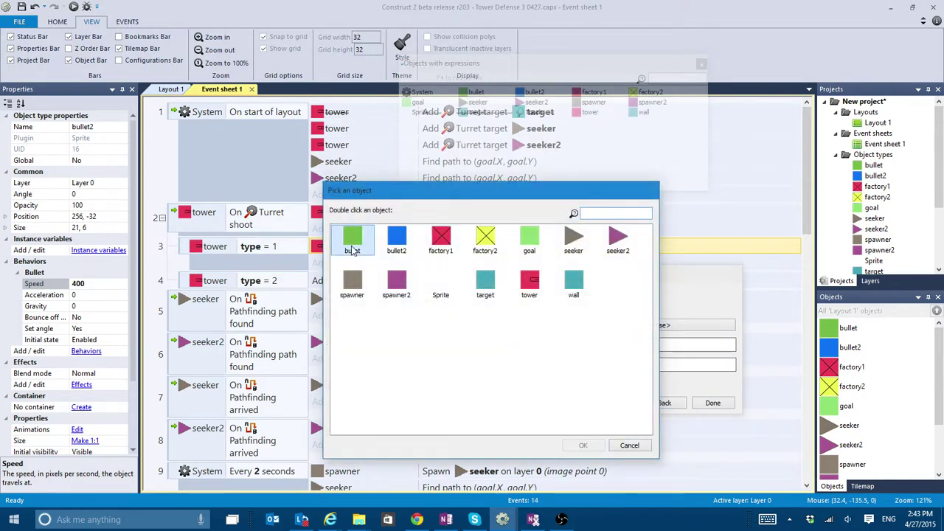
click(352, 247)
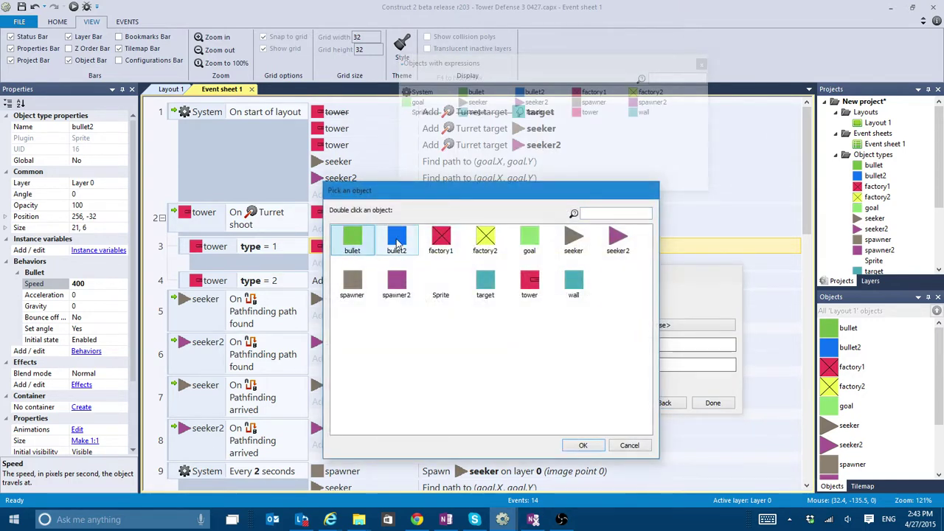
double_click(397, 240)
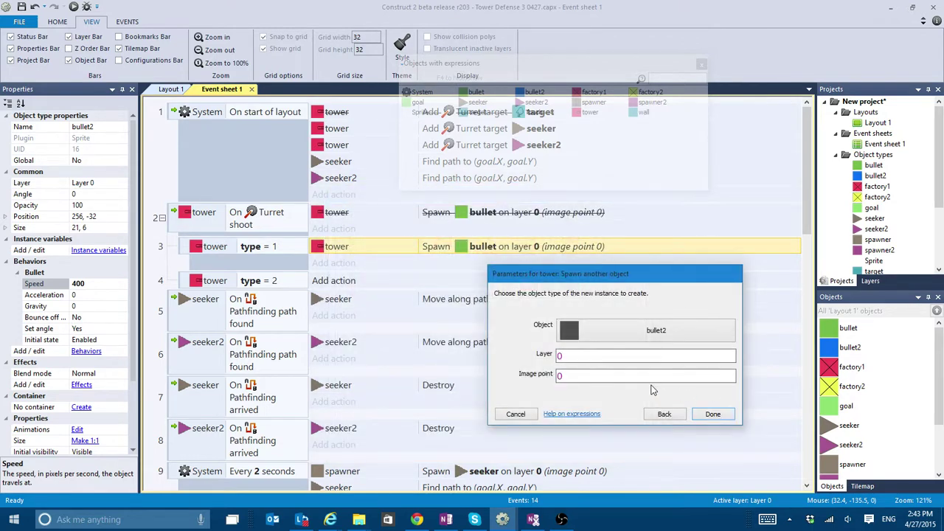
click(581, 375)
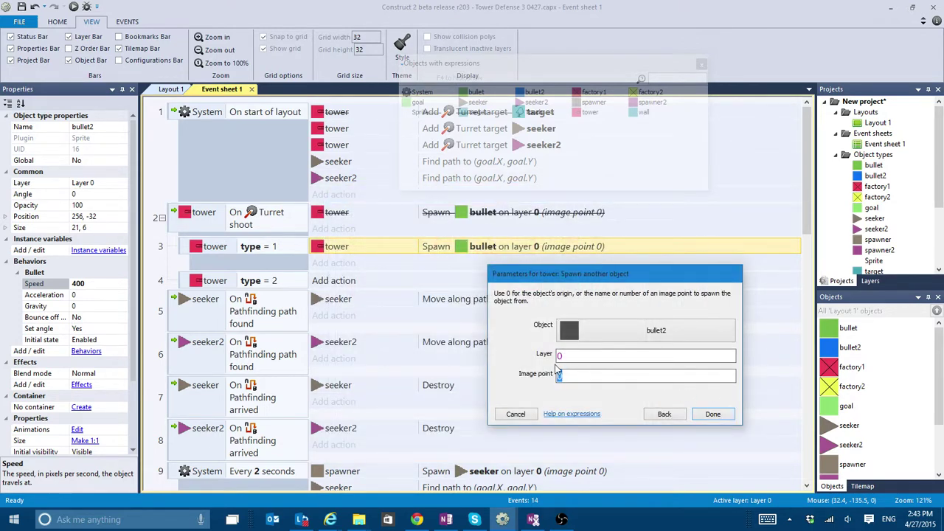
key(Return)
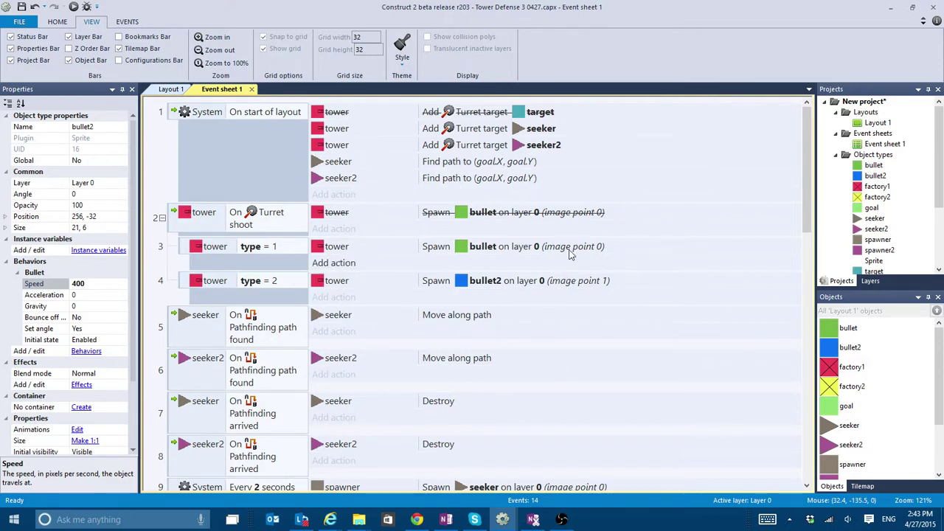
- Add image point 1 to the tower's Default animation at 250, 116, on the tip of the gun barrel
scroll(837, 402, down, 2)
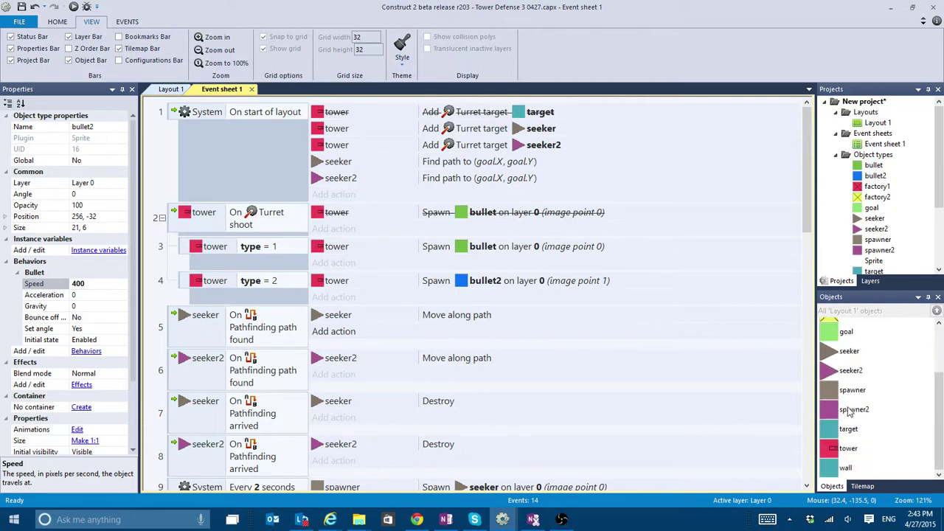
double_click(848, 448)
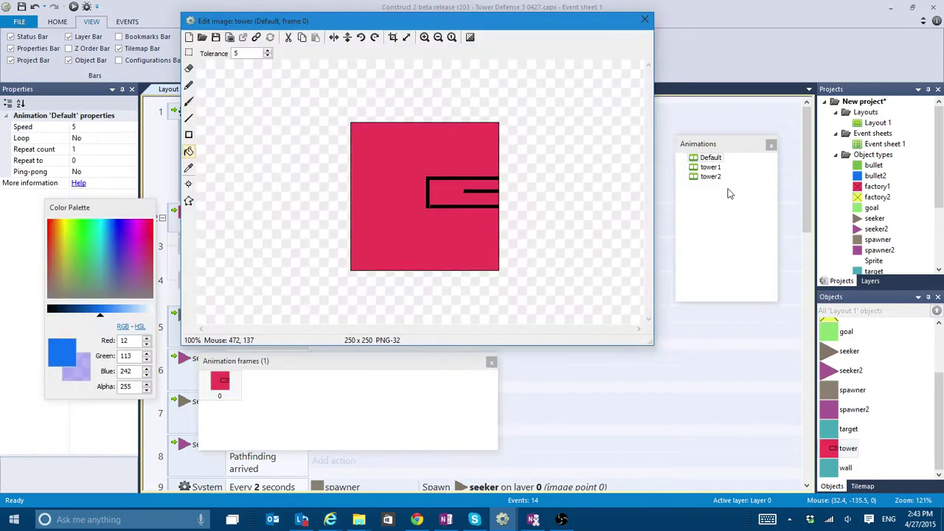
key(ctrl+z)
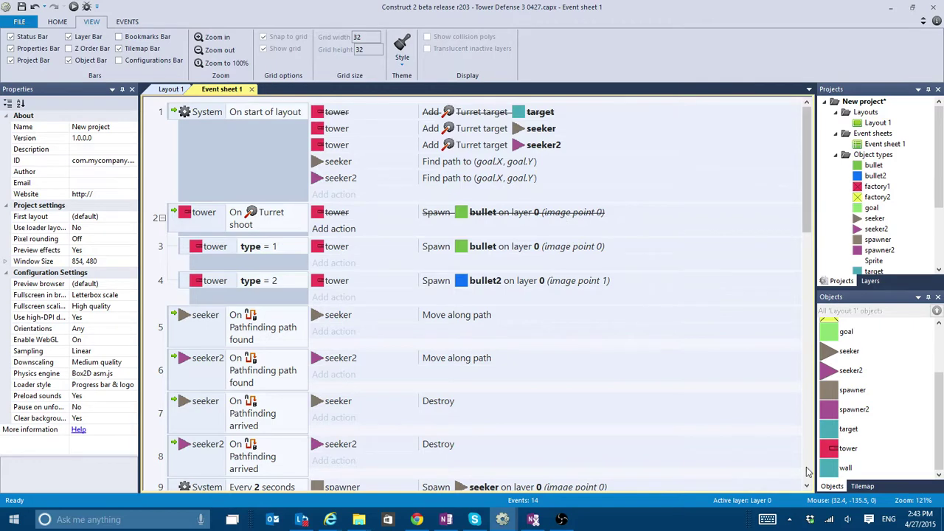
double_click(847, 448)
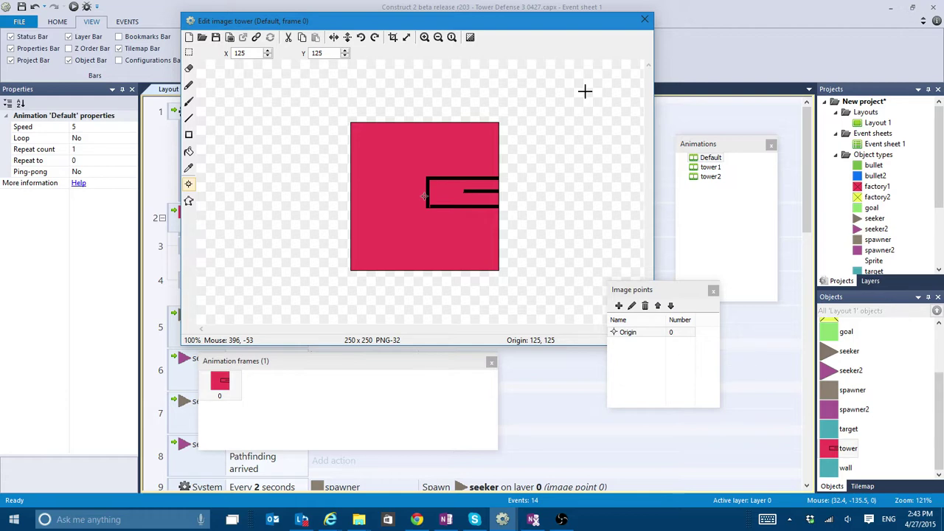
click(619, 306)
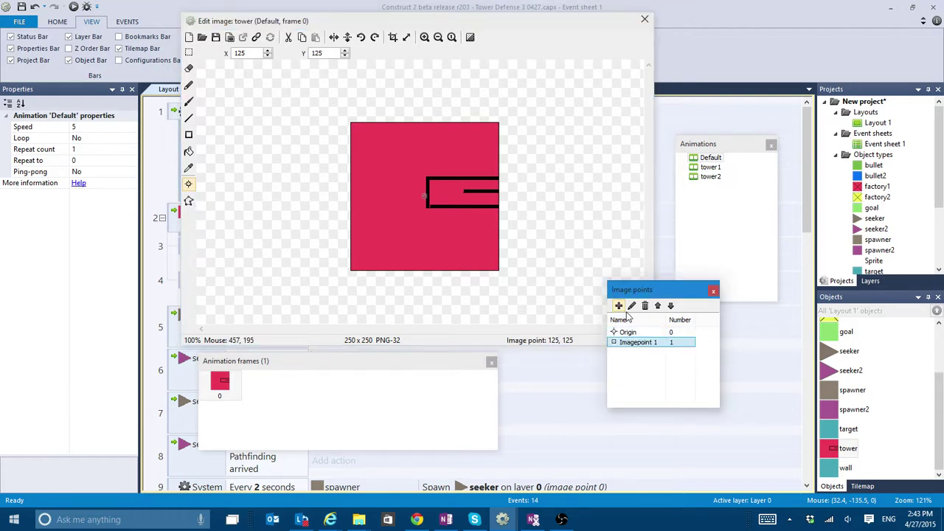
click(500, 191)
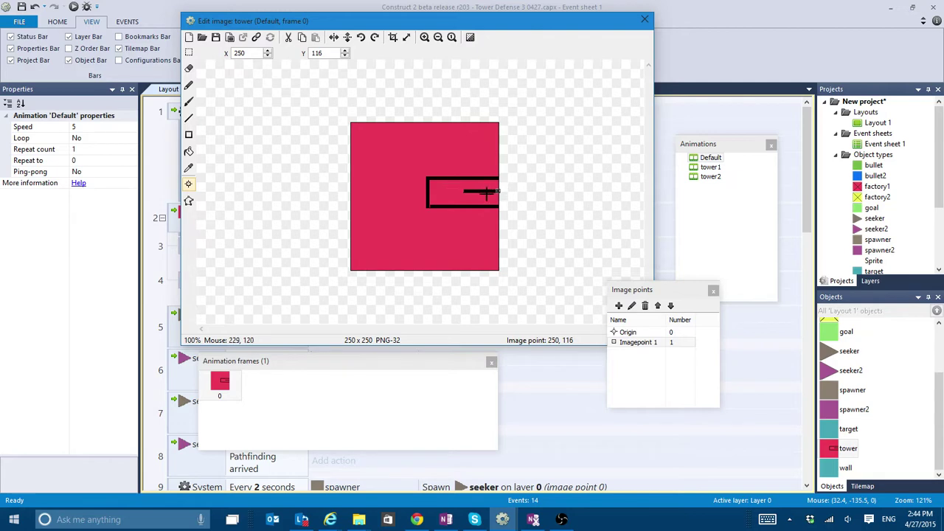
click(645, 20)
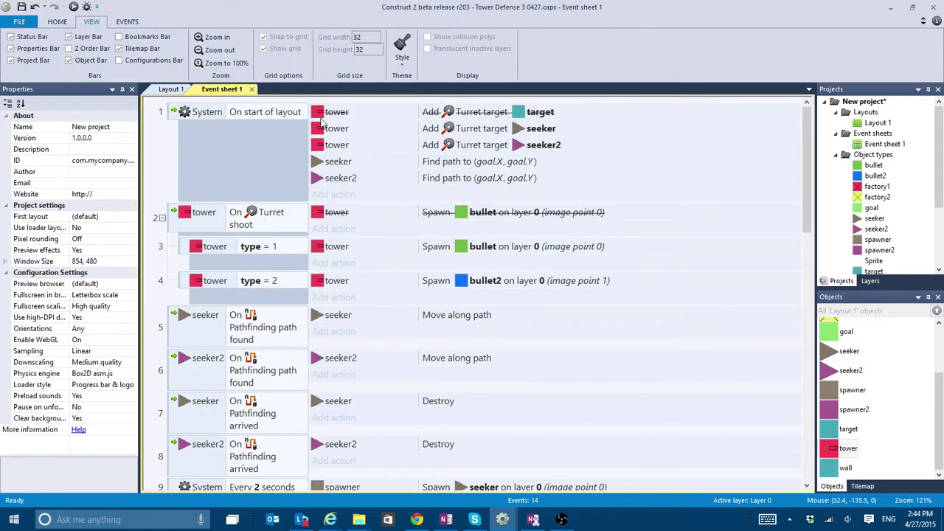
- Set the bullet spawn action in the type = 1 sub-event to image point 1 and preview the game
double_click(538, 254)
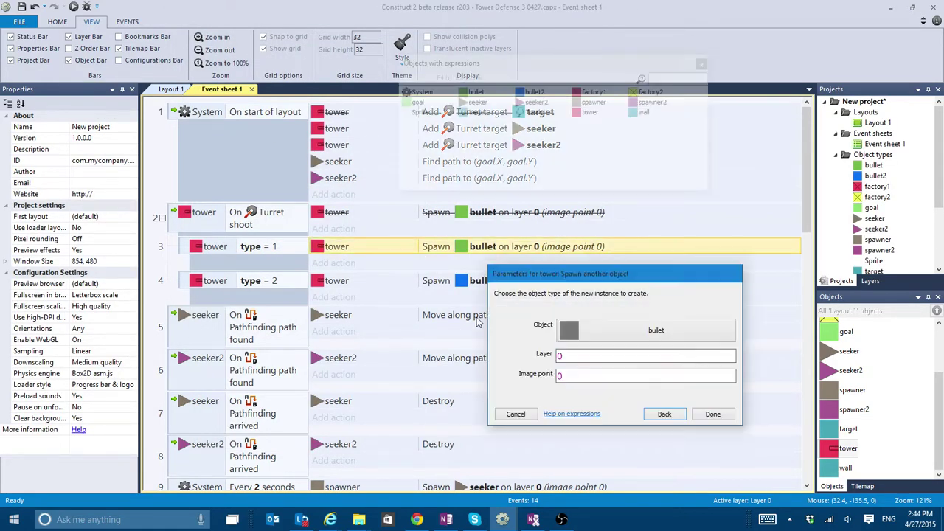
double_click(574, 381)
text(1)
key(Return)
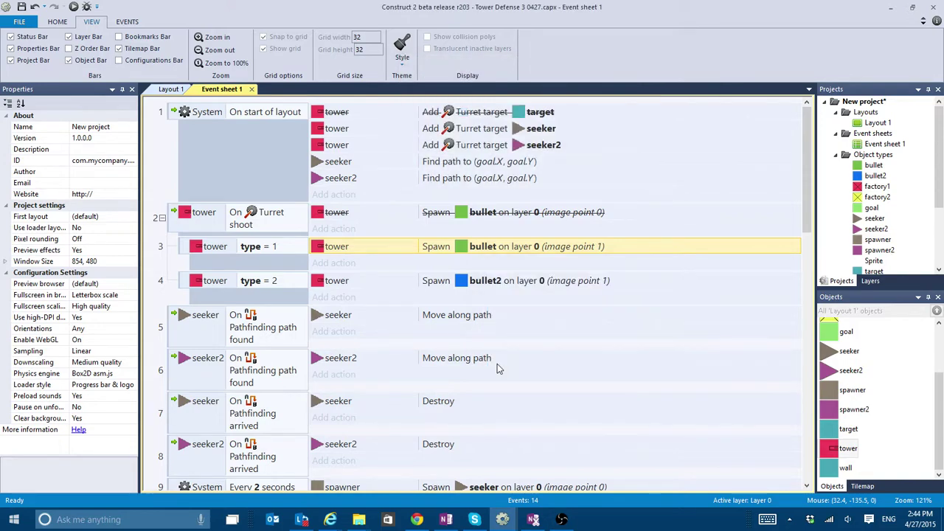
key(F5)
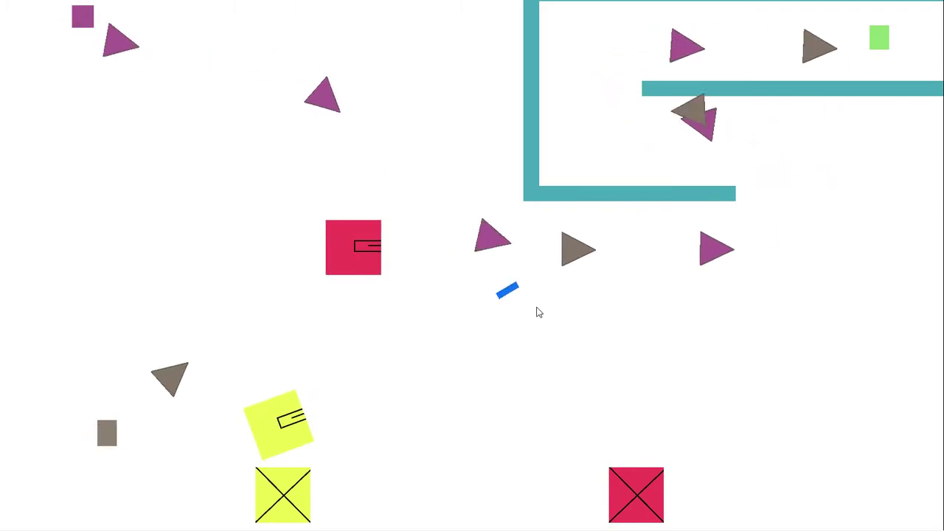
key(alt+Tab)
- Check seeker2's properties and duplicate the bullet-on-collision-with-seeker event under New Things
scroll(393, 261, down, 8)
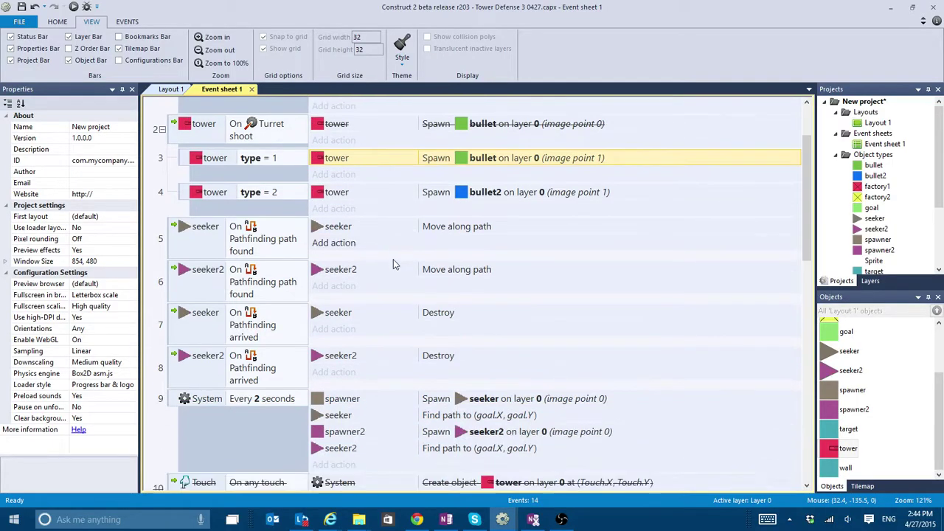
scroll(411, 273, down, 3)
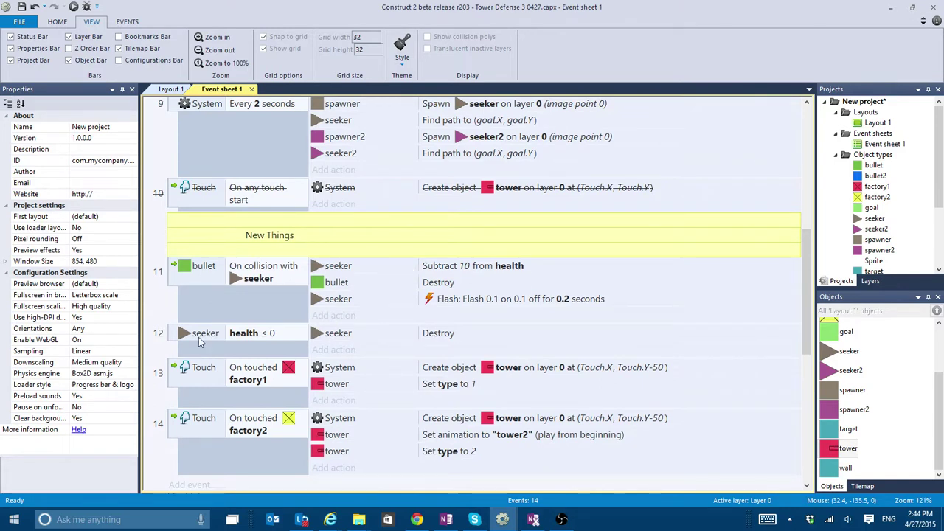
click(214, 311)
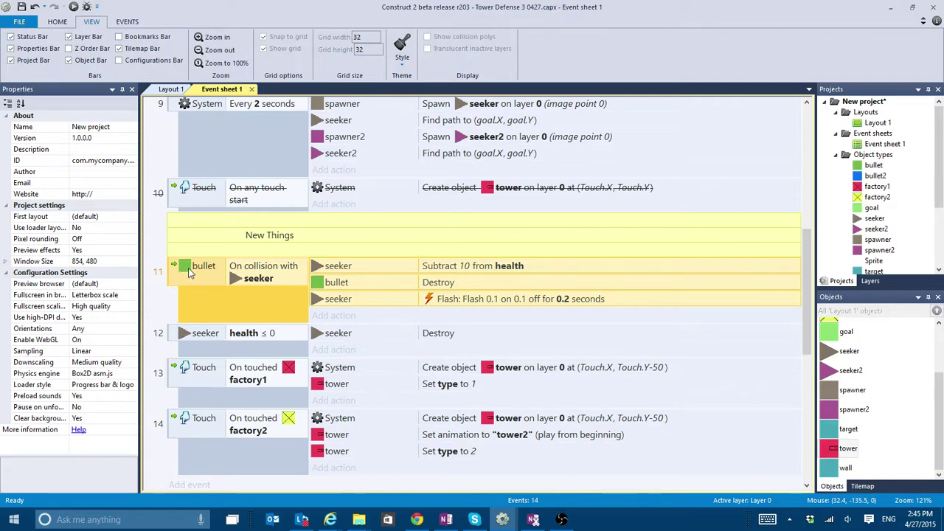
click(839, 373)
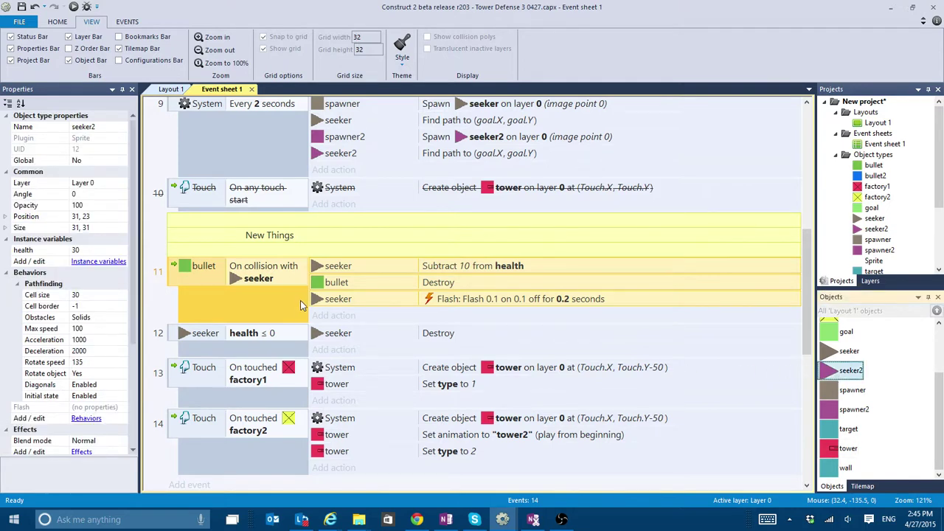
key(ctrl+c)
key(ctrl+v)
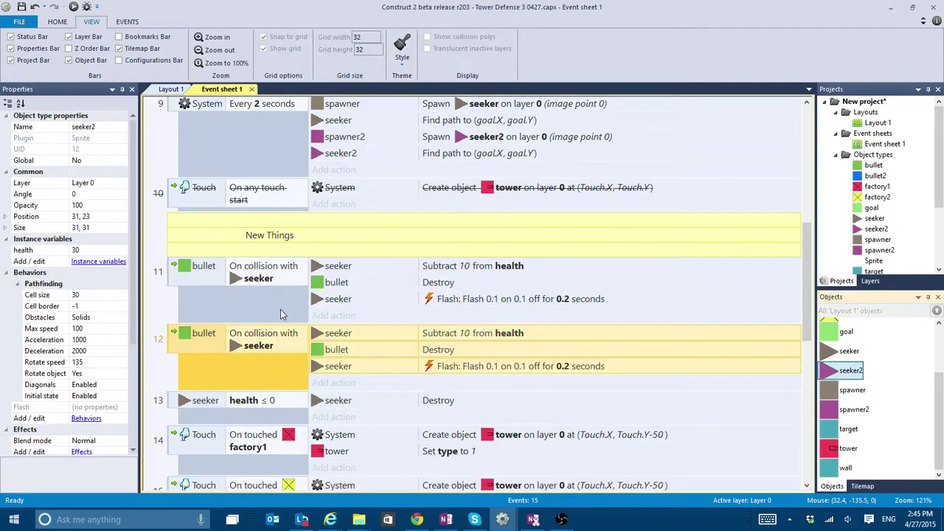
- Change the collision object in the duplicated bullet event's condition to seeker2
right_click(243, 346)
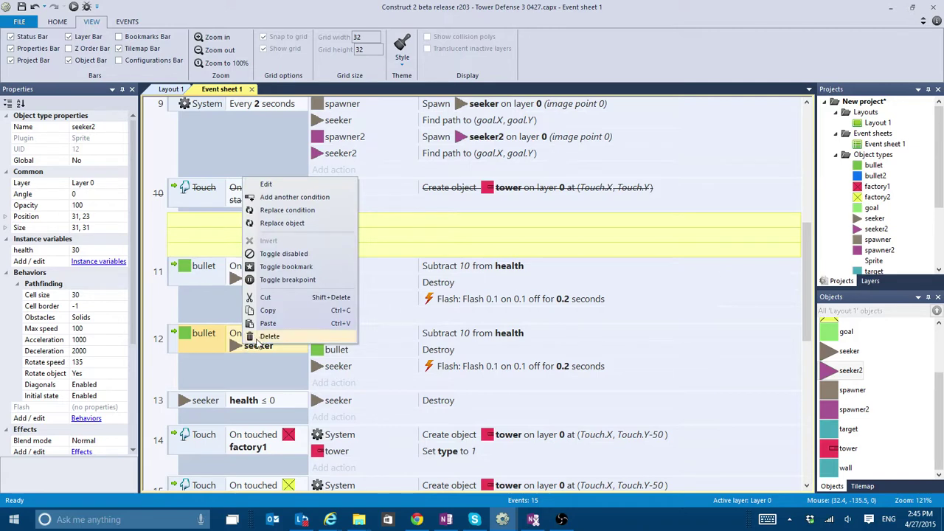
click(212, 340)
double_click(283, 345)
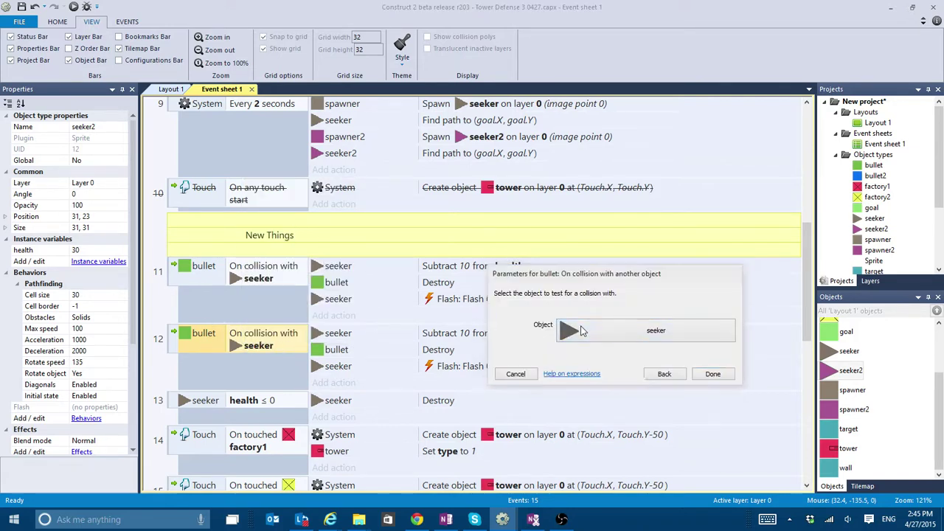
click(579, 329)
double_click(618, 239)
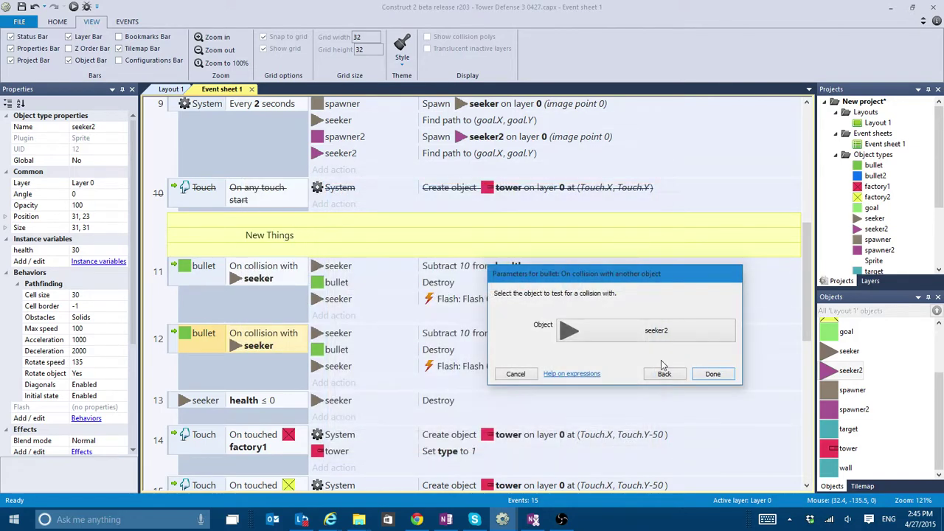
click(712, 374)
- Replace seeker with seeker2 in the duplicated event's subtract-health and Flash actions
click(371, 337)
right_click(370, 337)
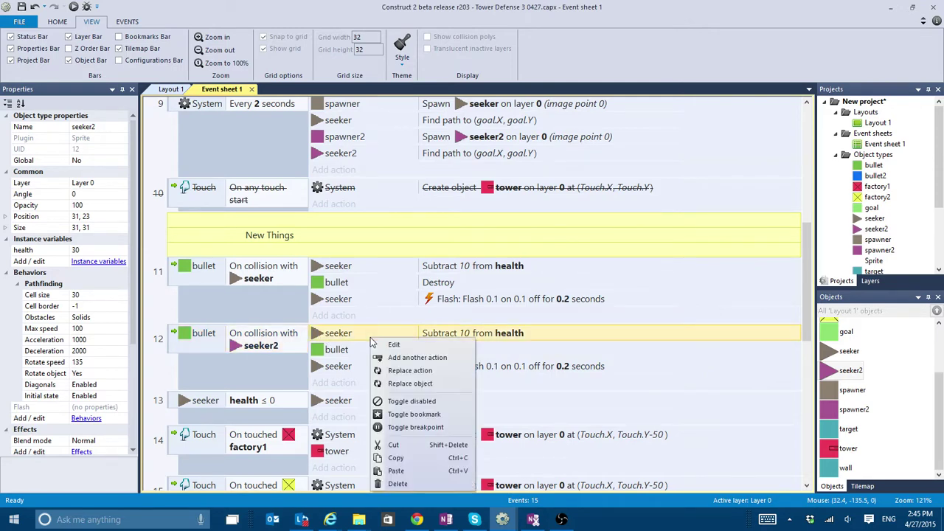
click(428, 384)
double_click(350, 250)
click(341, 366)
right_click(341, 366)
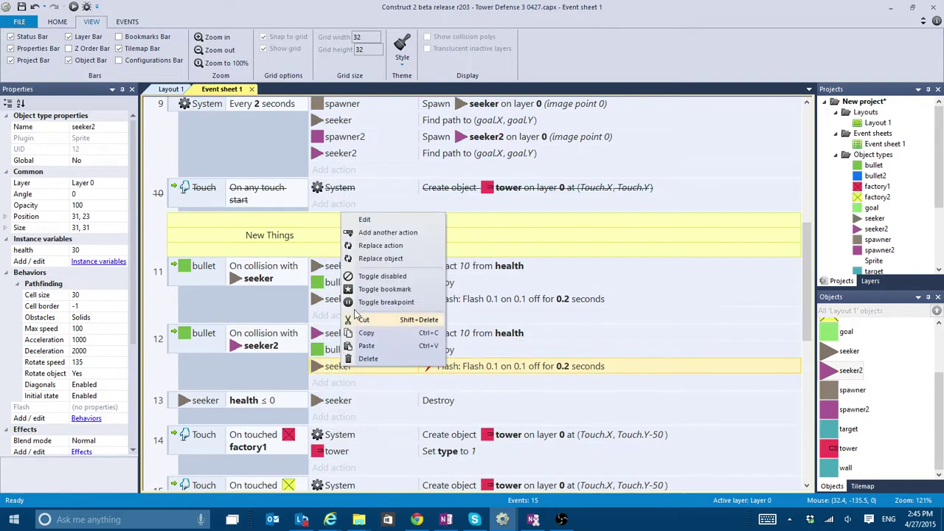
click(380, 258)
double_click(355, 239)
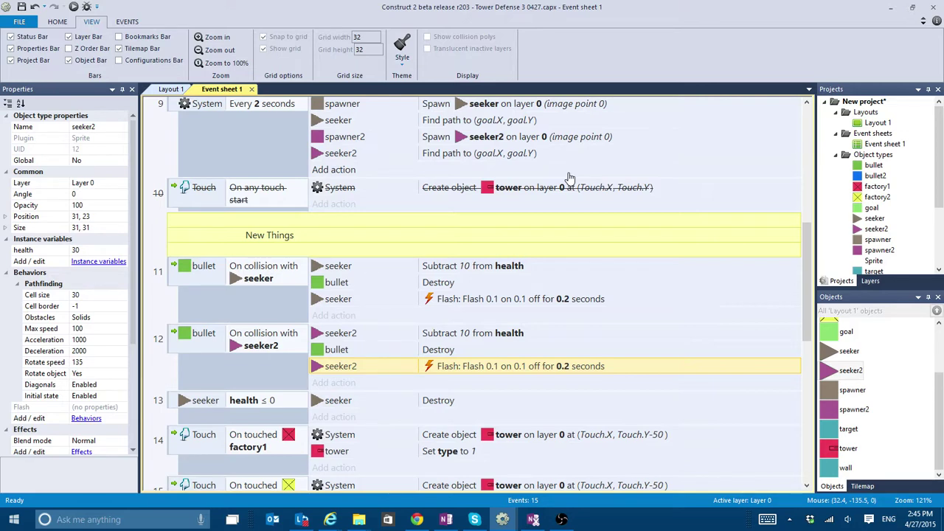
- Paste another copy of the bullet-seeker collision event and move it below the seeker2 collision event
scroll(221, 243, down, 1)
click(227, 223)
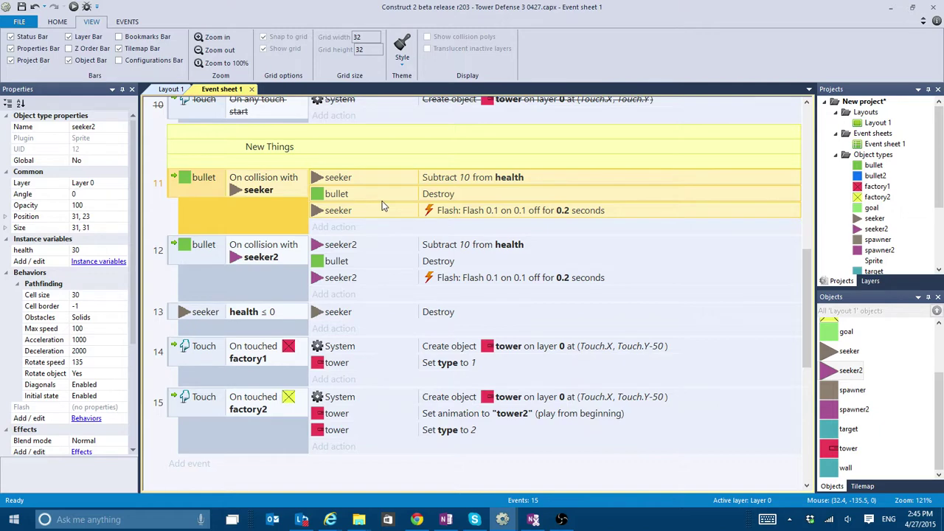
key(ctrl+v)
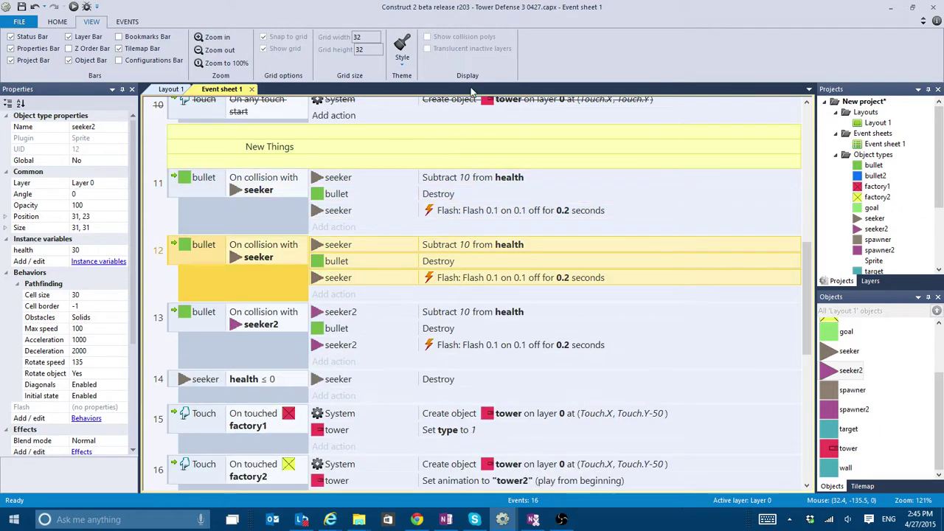
drag(183, 253, 191, 339)
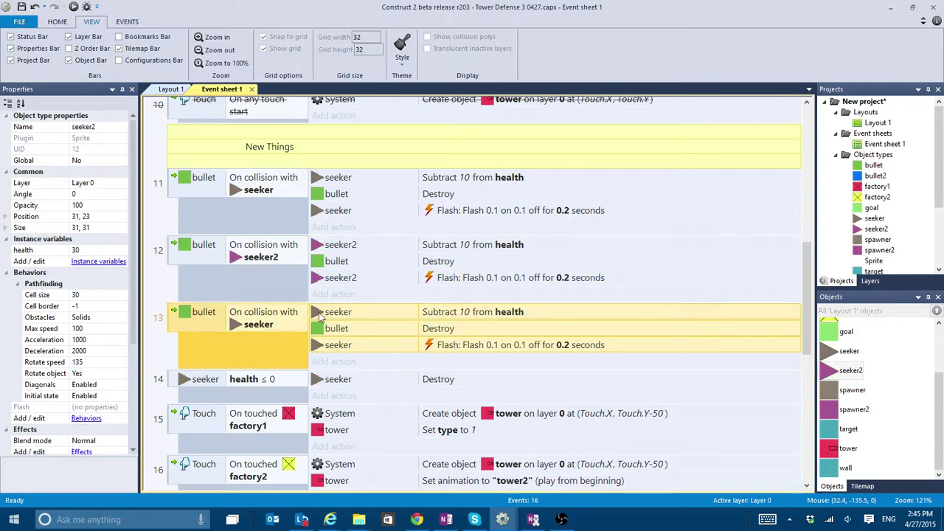
- Replace bullet with bullet2 in the condition of the newly copied seeker collision event
scroll(240, 286, down, 2)
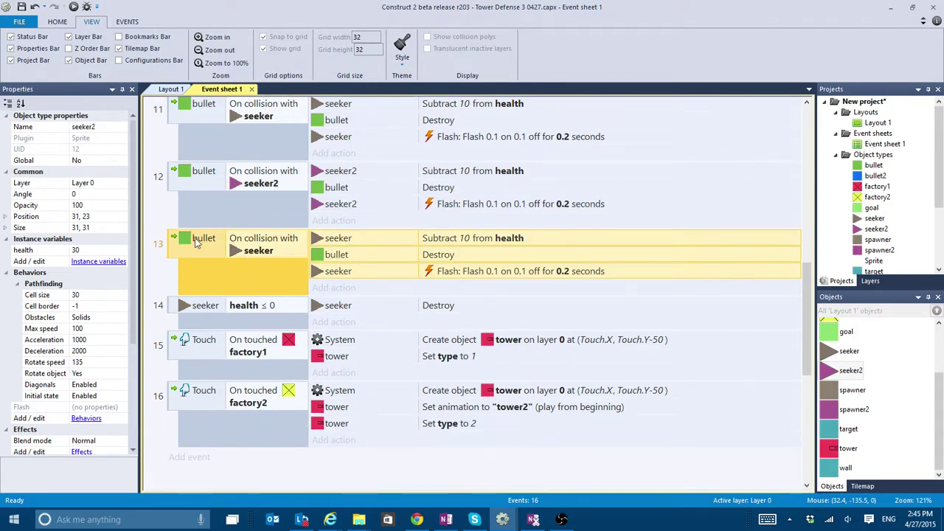
click(197, 243)
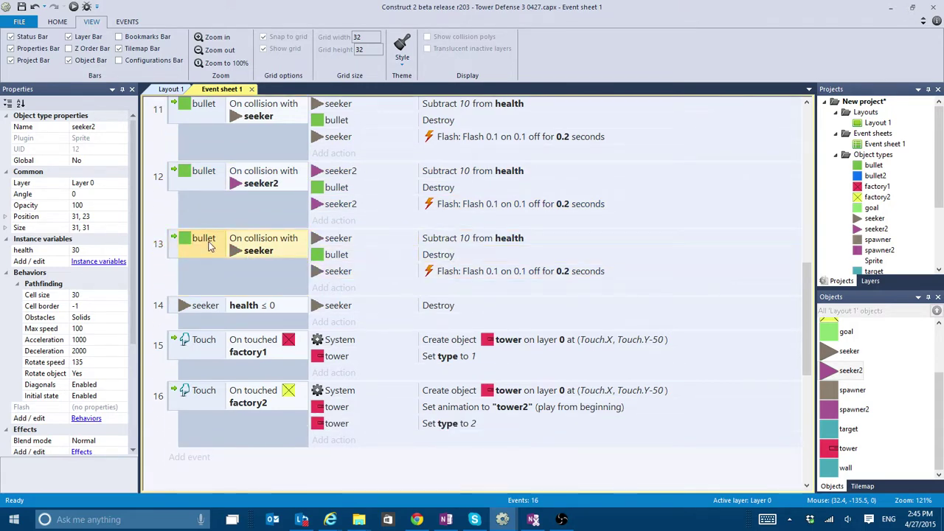
right_click(209, 246)
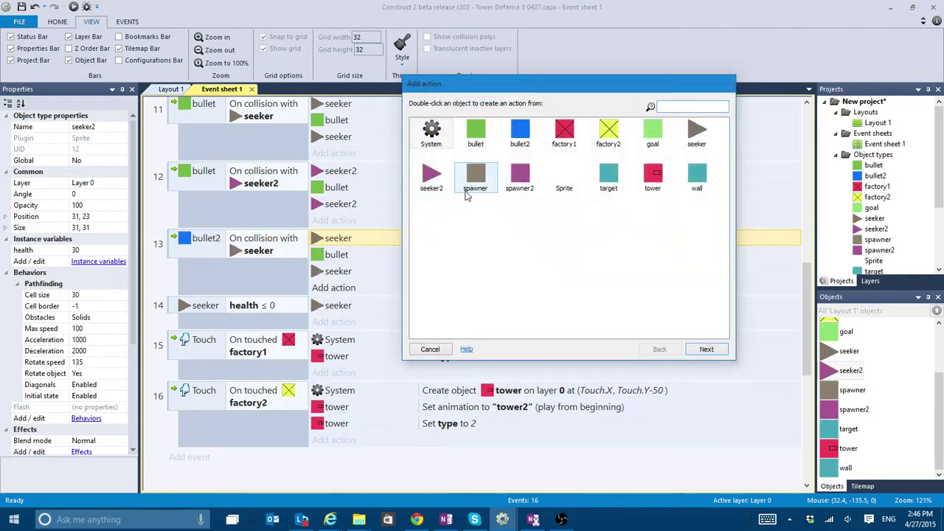
- Replace the subtract-health action in the bullet2 collision event with System's Set object time scale, setting seeker to 0.5
double_click(427, 140)
text(tim)
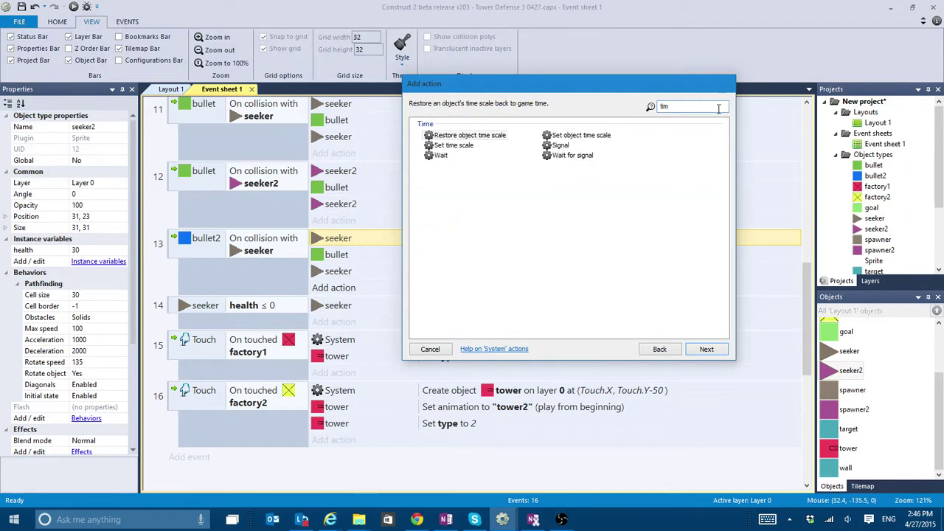
click(582, 137)
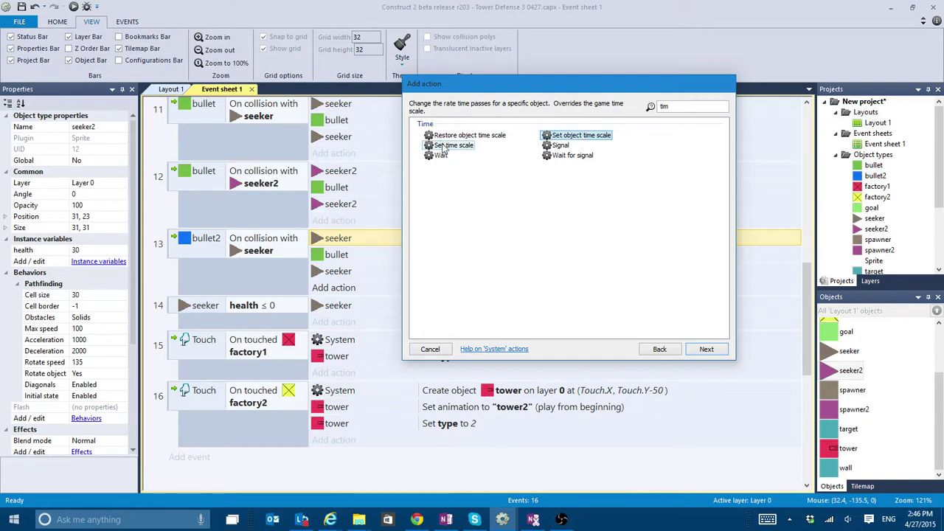
double_click(597, 137)
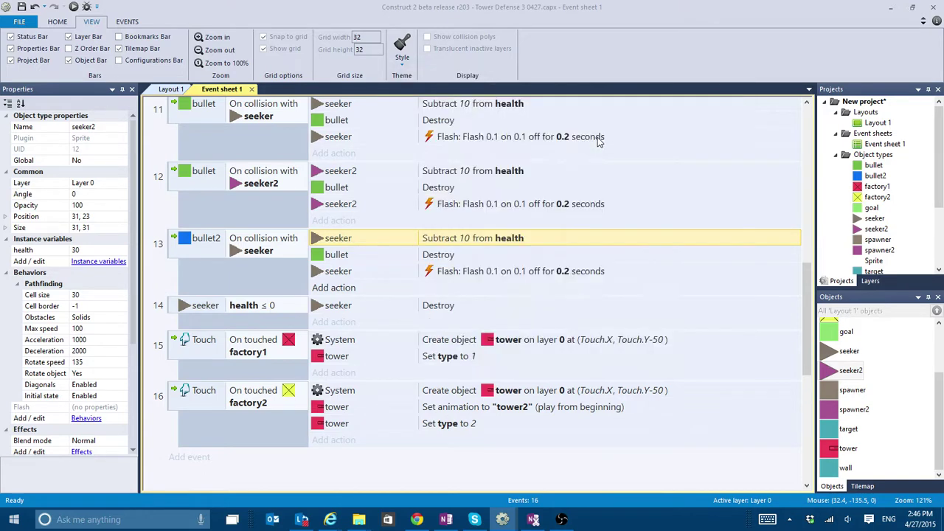
click(592, 325)
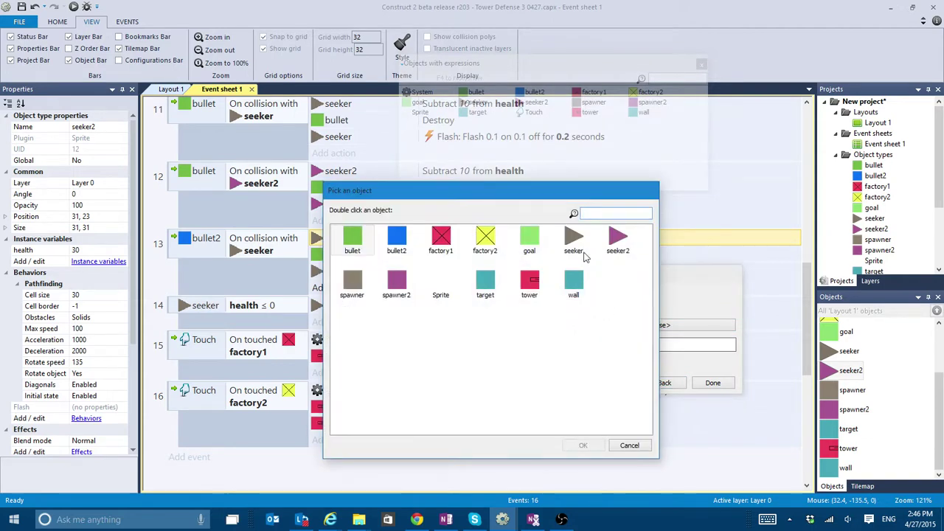
double_click(575, 237)
key(Tab)
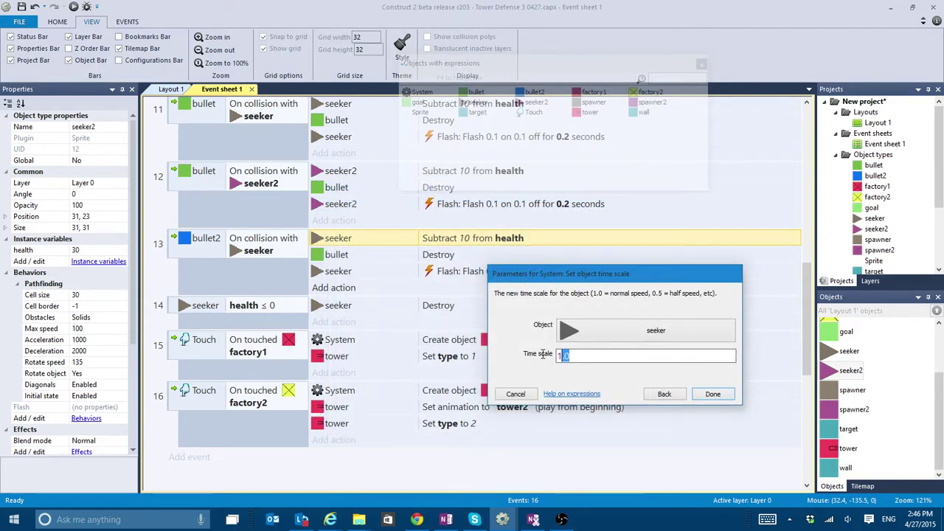
text(0.5)
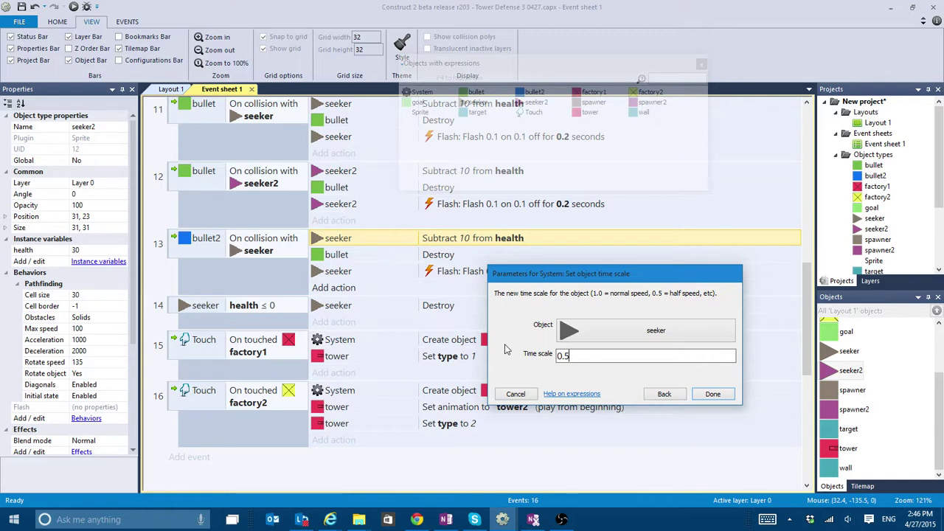
key(Return)
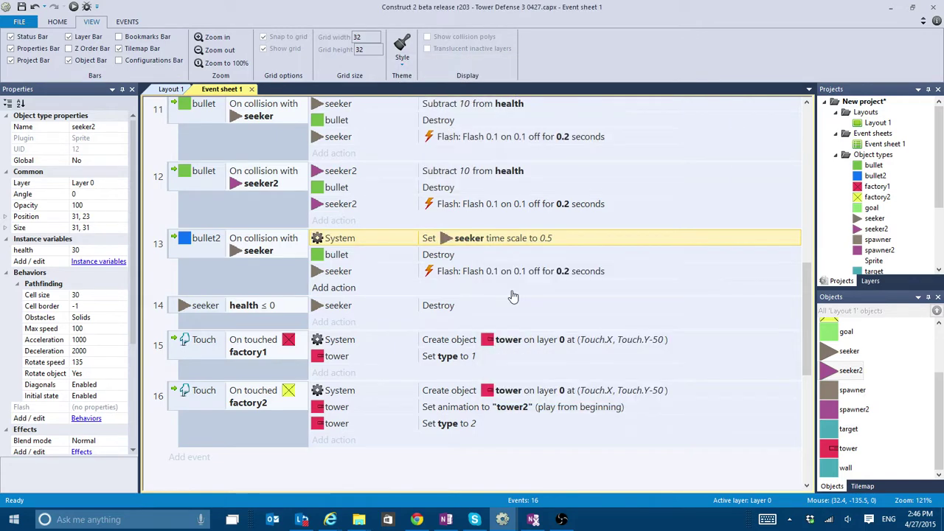
- Preview the game and place a tower from the yellow factory to test the bullet2 slowdown on seekers
key(F5)
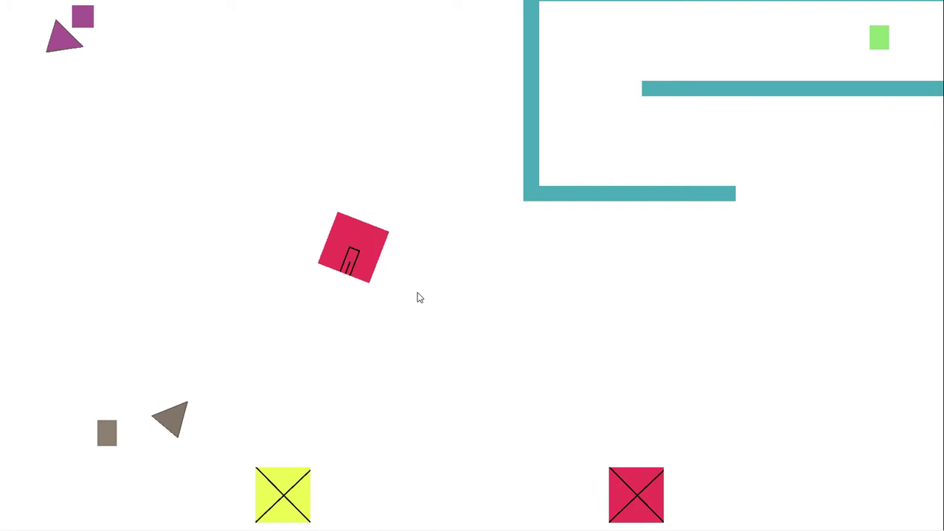
click(295, 481)
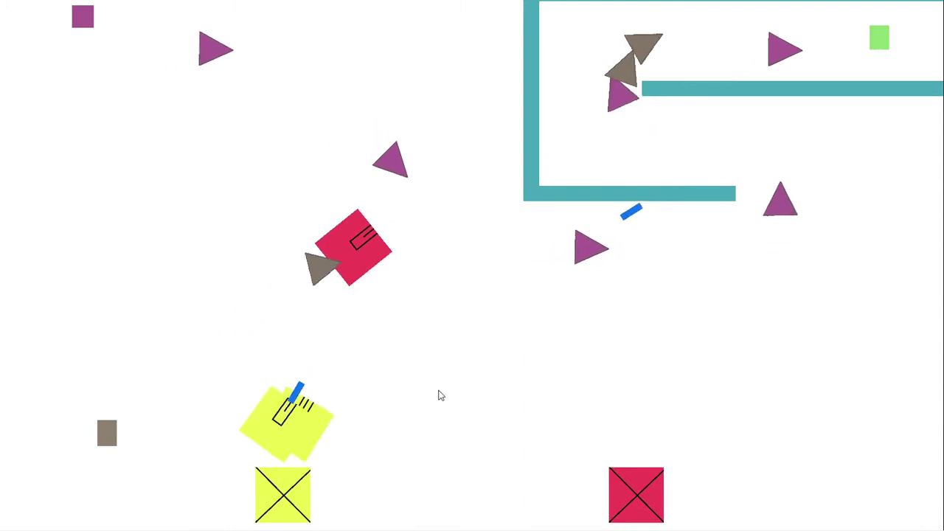
drag(280, 432, 232, 354)
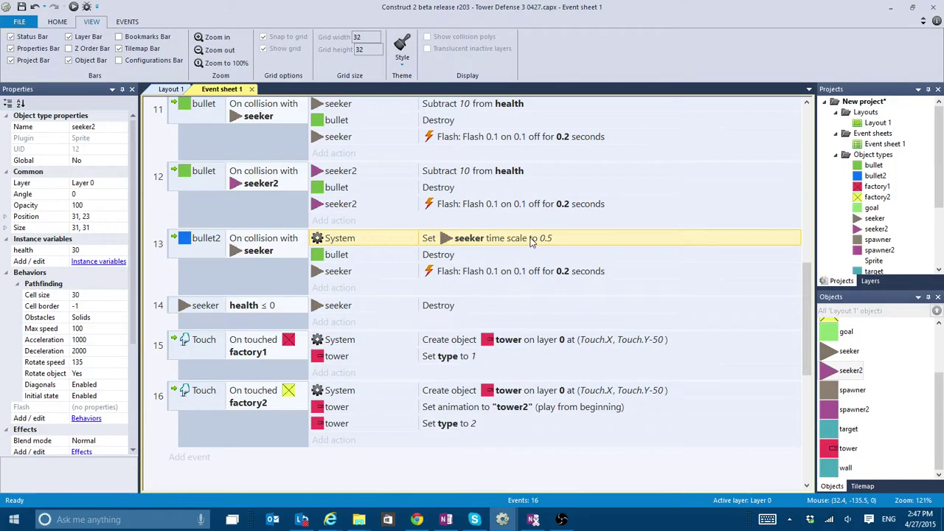
- Set the seeker time scale in the bullet2 collision event to 0.1 and test it with a yellow factory tower
double_click(528, 239)
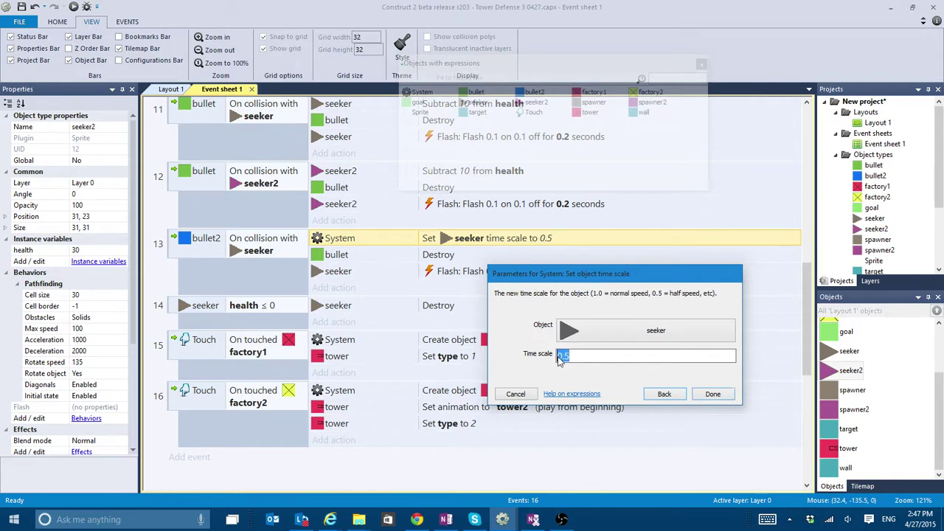
text(0)
key(Return)
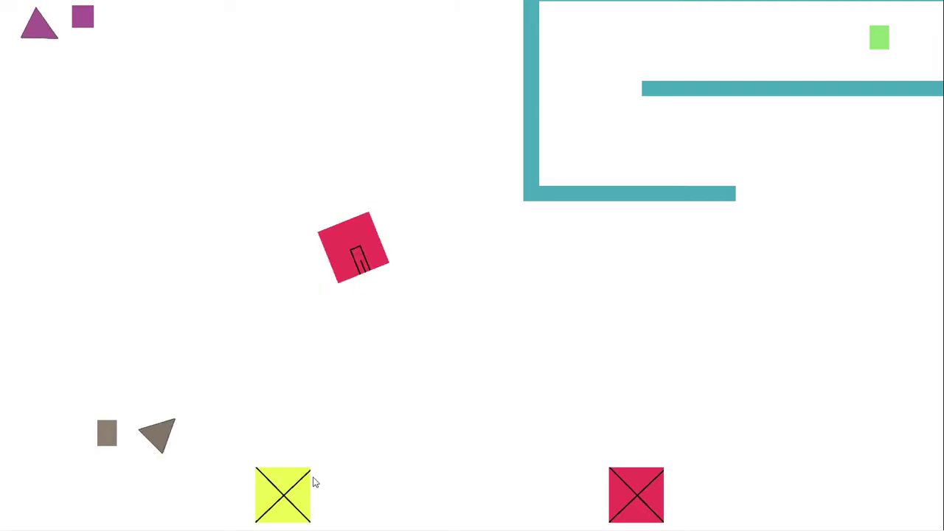
click(290, 489)
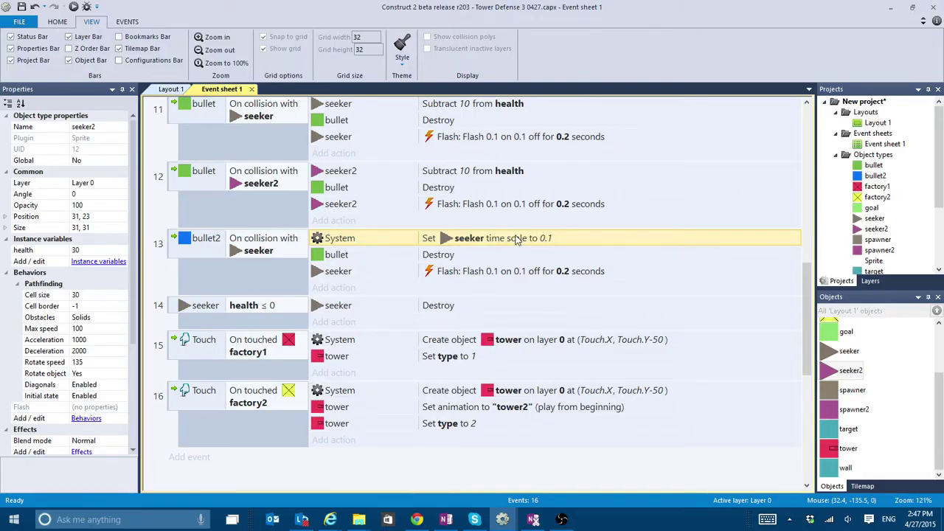
- Enter a new seeker time scale in the bullet2 collision event's action and preview the game
double_click(517, 240)
double_click(590, 354)
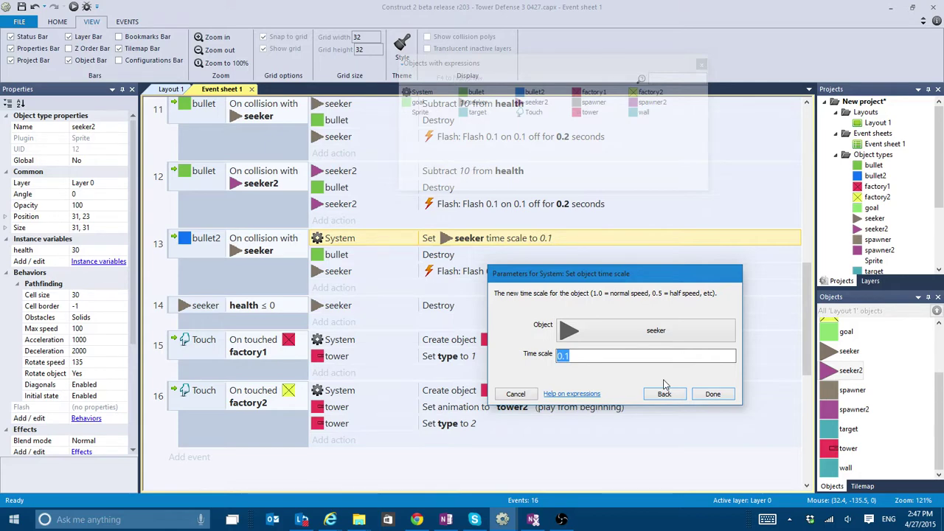
text(0.)
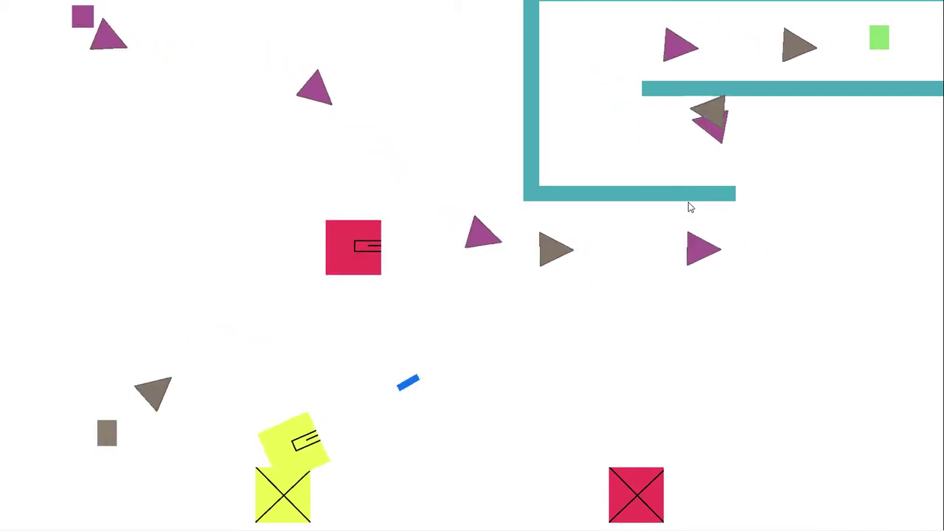
- Return to the event sheet from the game preview and review the three bullet collision events under New Things
key(alt+Tab)
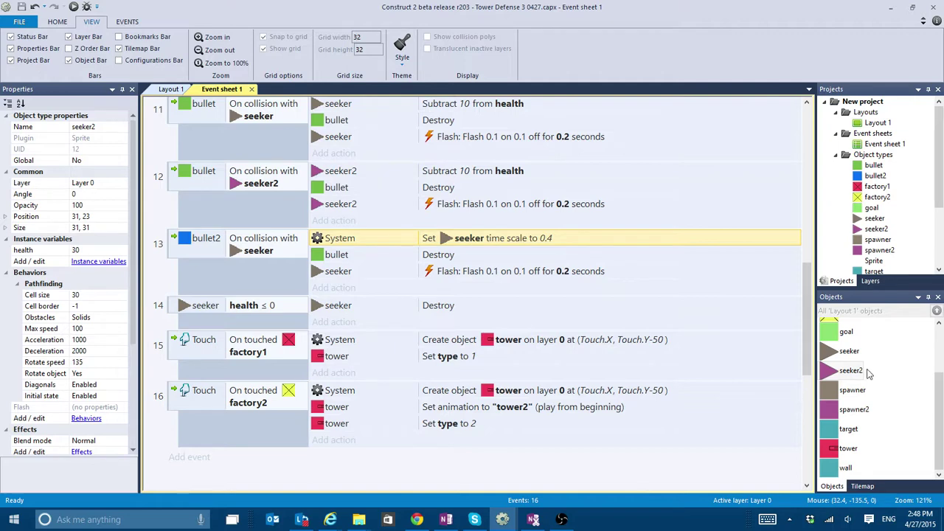
scroll(170, 250, up, 3)
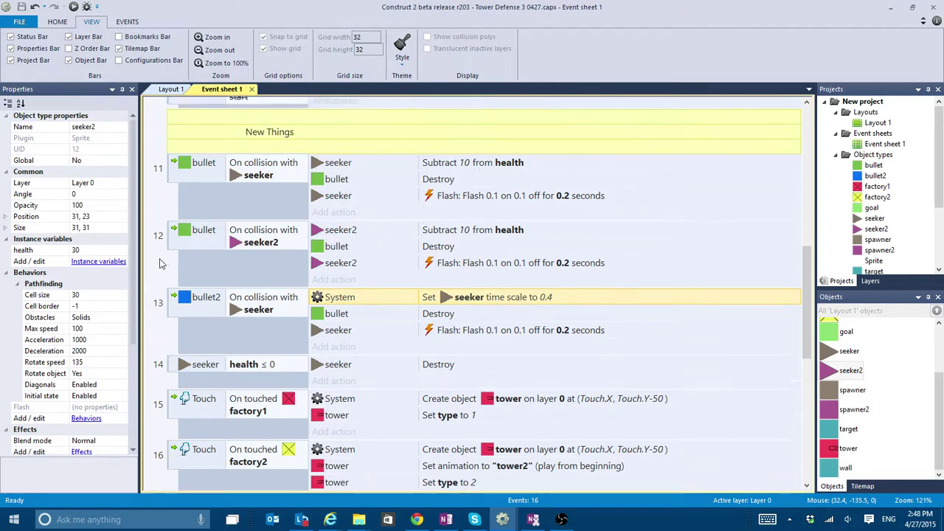
click(179, 190)
key(Down)
key(Down)
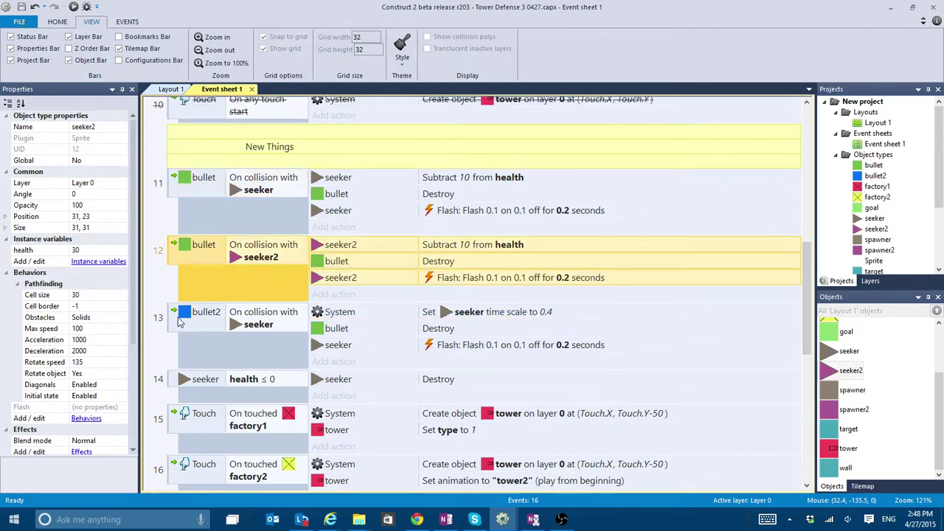
key(Up)
key(Up)
key(Down)
click(184, 198)
click(173, 255)
click(170, 323)
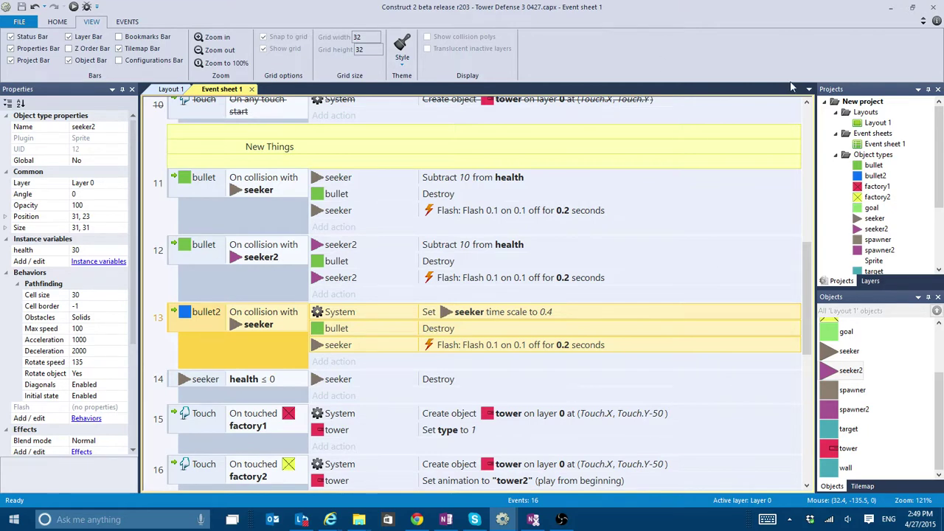
- Hide the grid in Layout 1 and return to the running game preview
click(171, 89)
scroll(396, 262, down, 3)
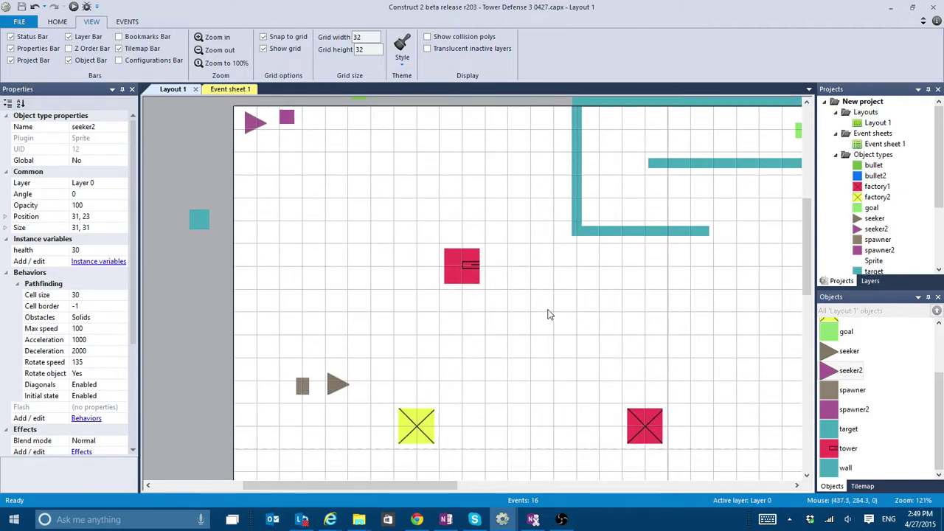
scroll(597, 246, up, 1)
scroll(598, 246, down, 1)
click(264, 49)
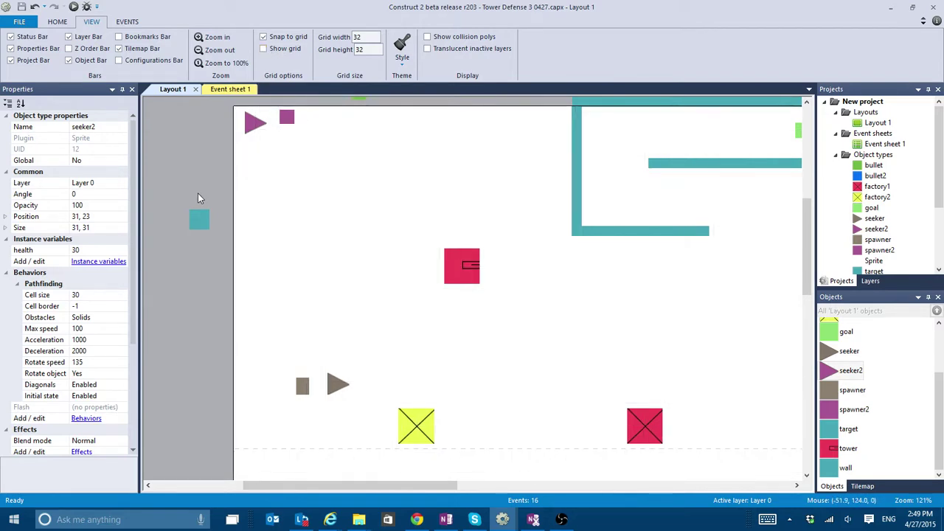
drag(396, 486, 419, 486)
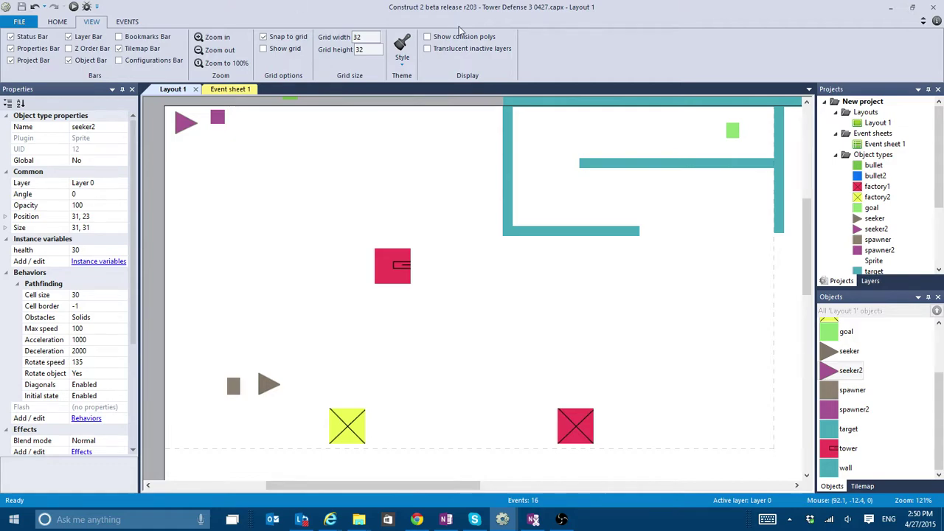
key(alt+Tab)
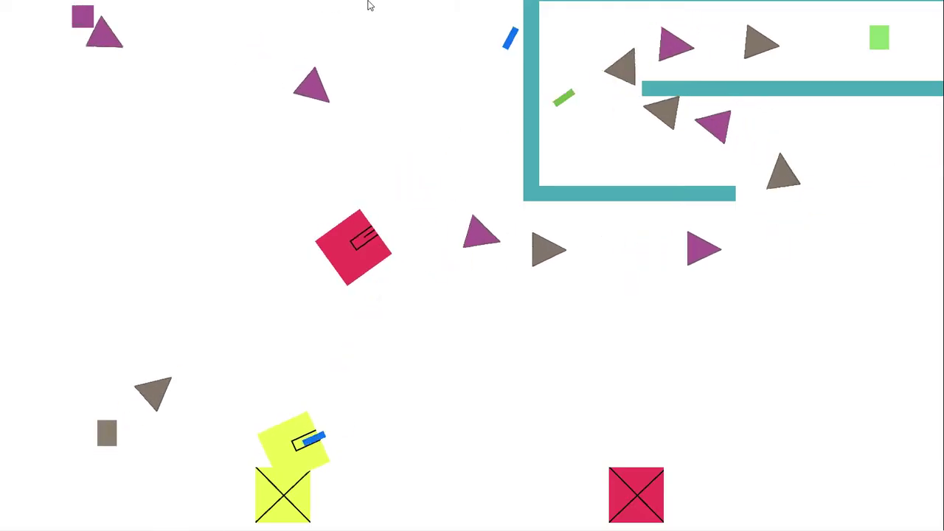
mouse_move(415, 18)
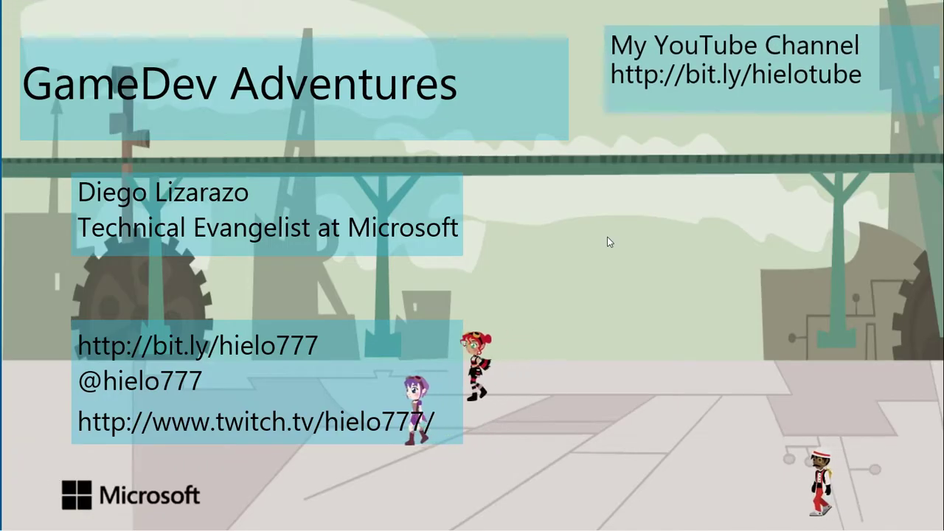